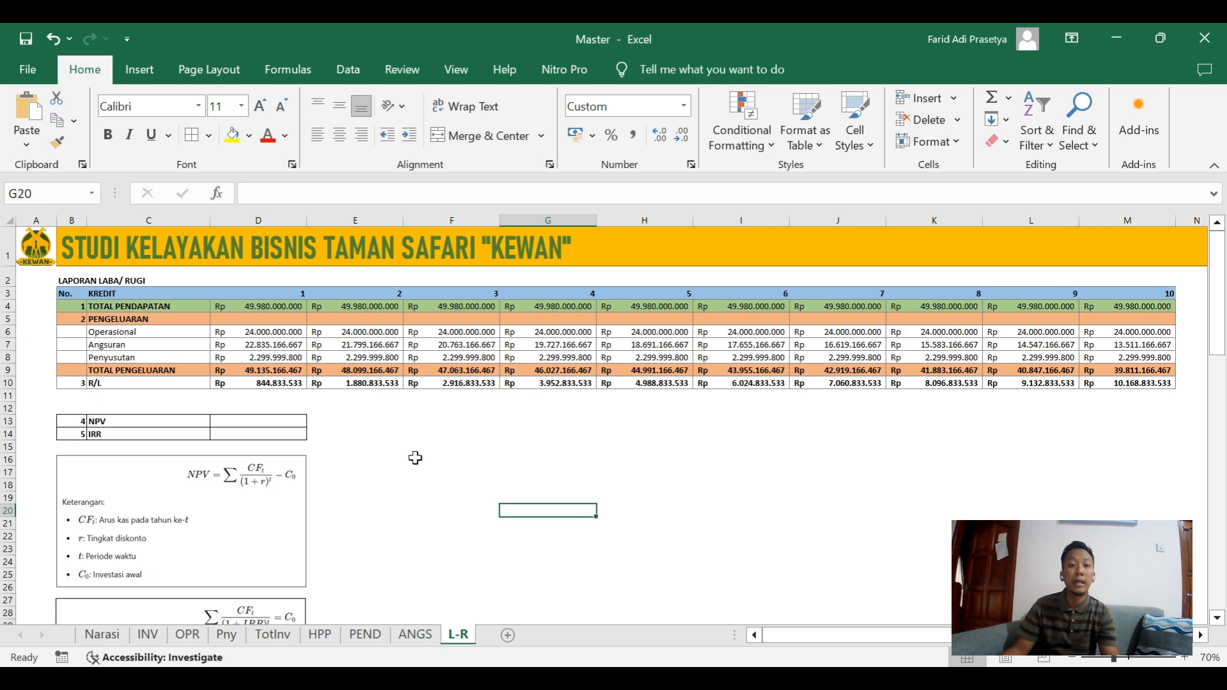
pyautogui.click(351, 241)
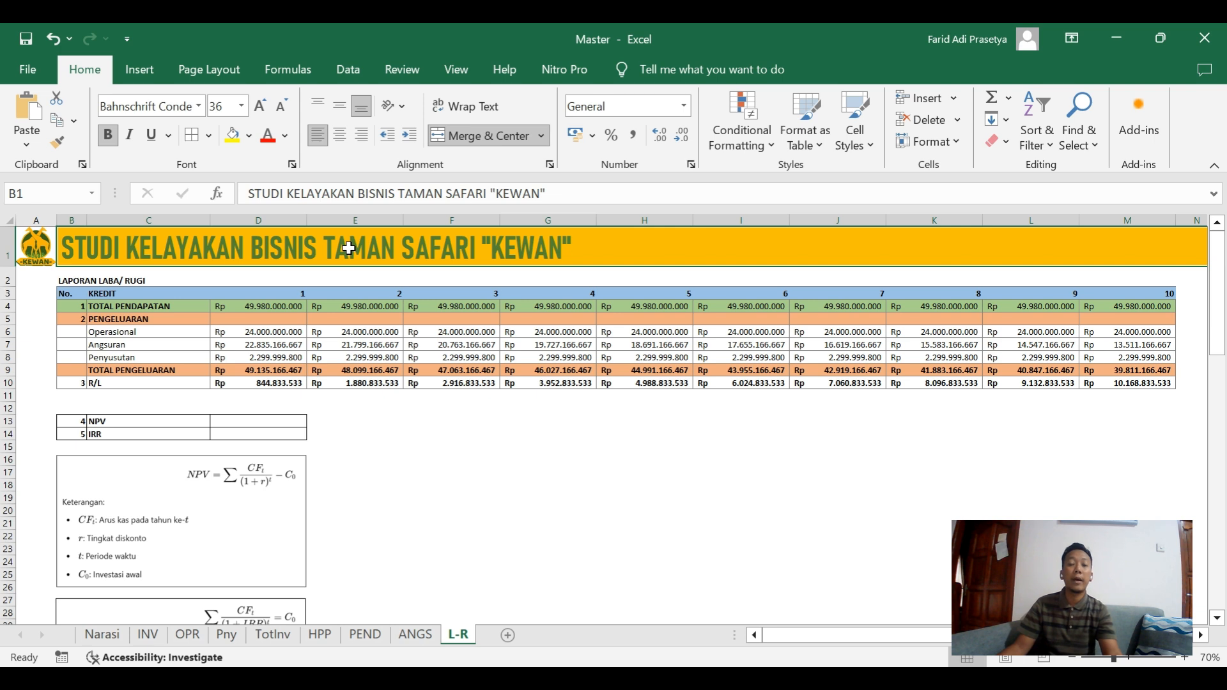
pyautogui.click(26, 256)
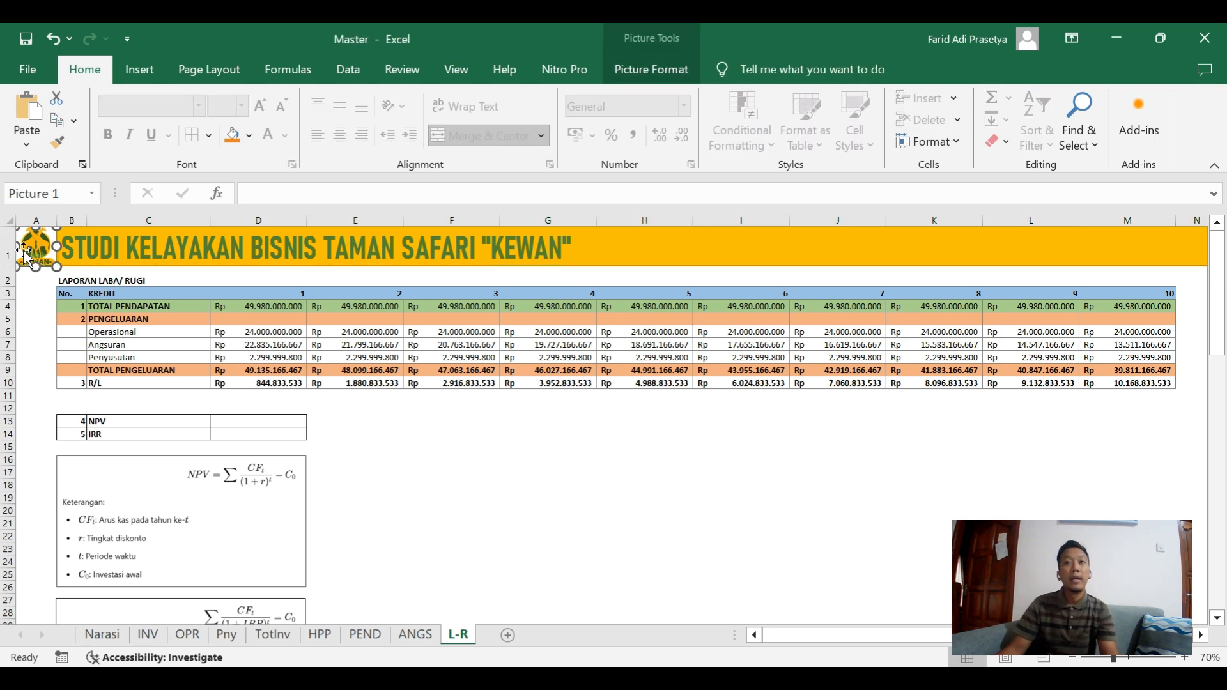
pyautogui.click(398, 446)
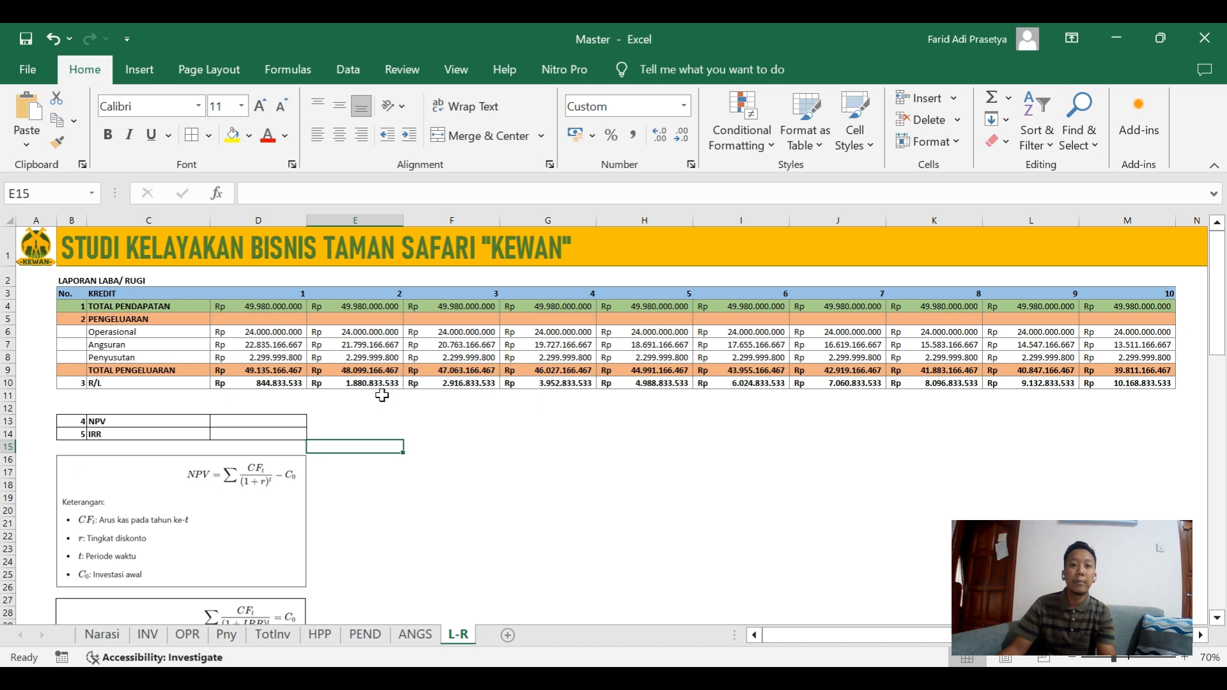
# Examine the profit and loss report's year headings 1 to 10, the TOTAL PENDAPATAN row and the Operasional, Angsuran and Penyusutan expense rows.
pyautogui.click(115, 386)
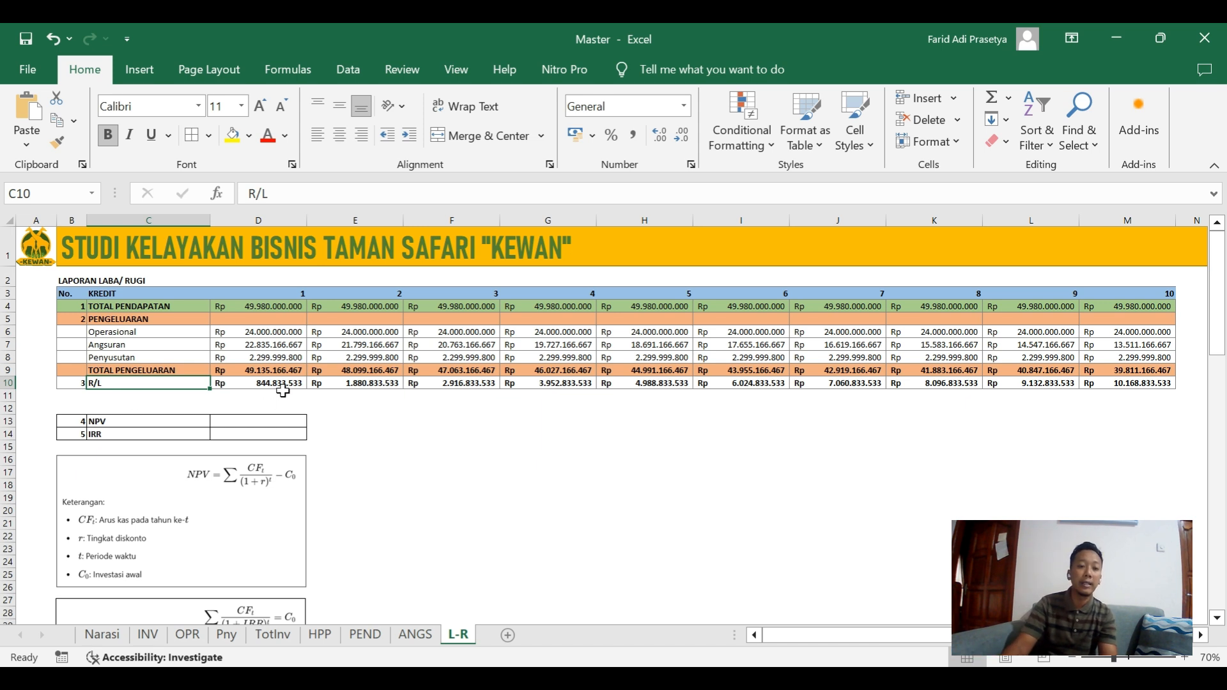
pyautogui.press('Right')
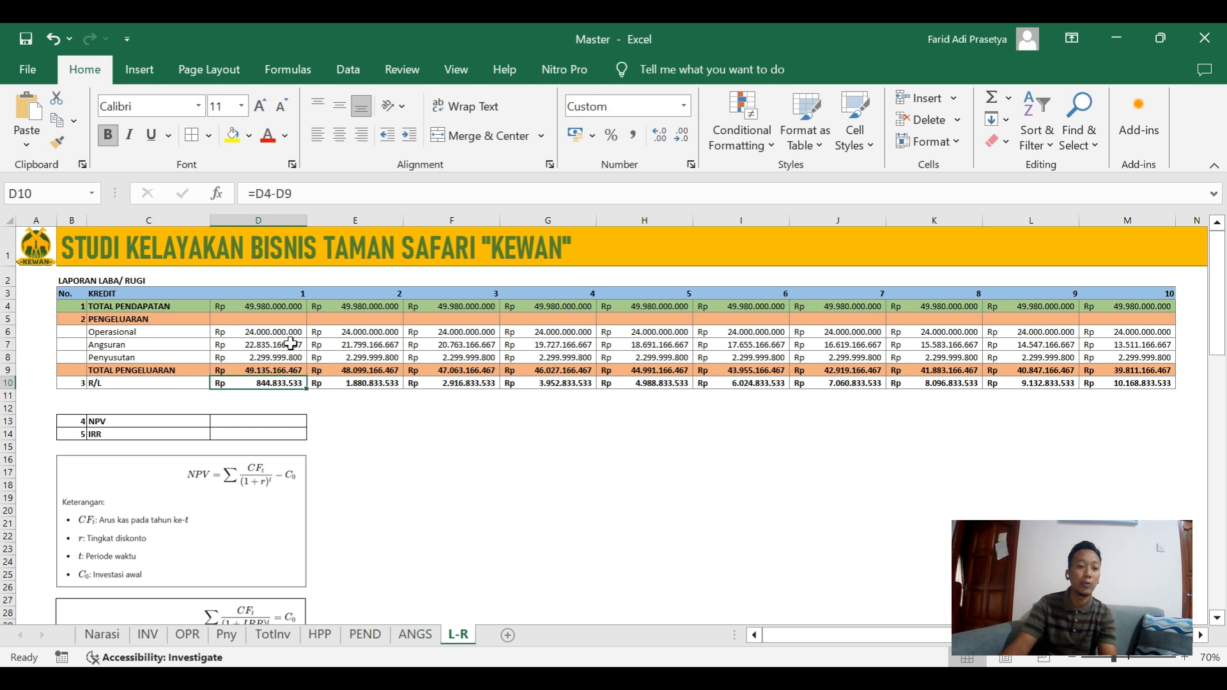
pyautogui.click(285, 293)
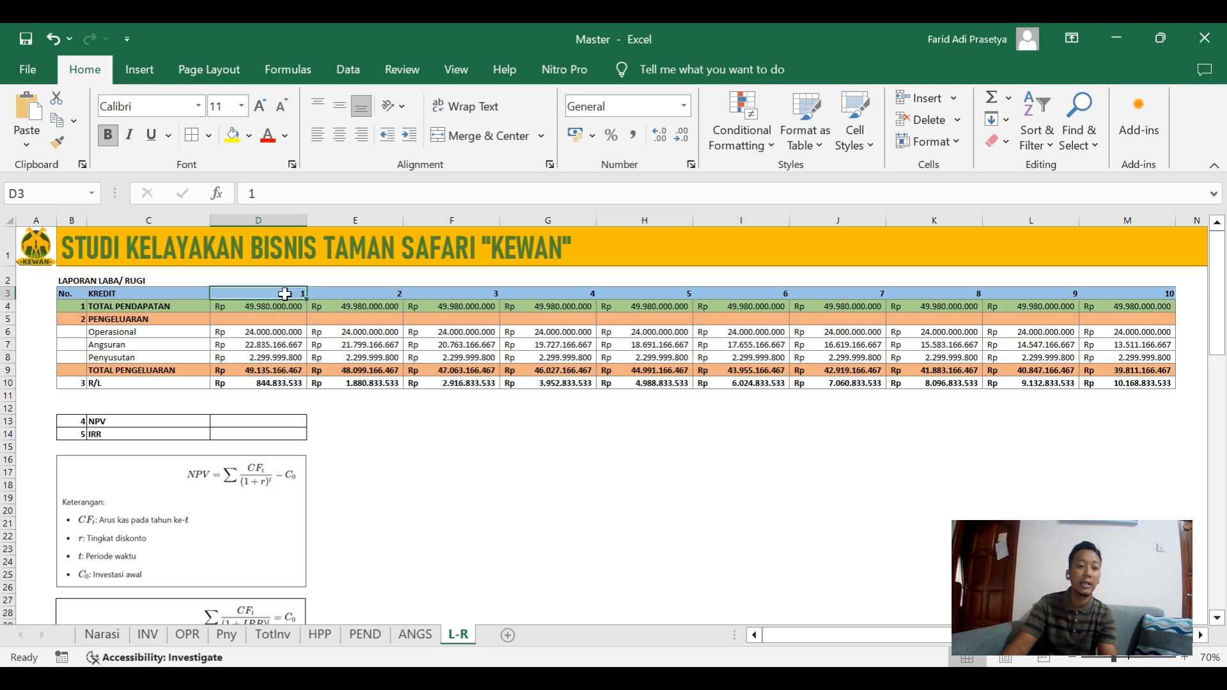
pyautogui.press('Right')
pyautogui.press('Right')
pyautogui.press('Right')
pyautogui.press('Right')
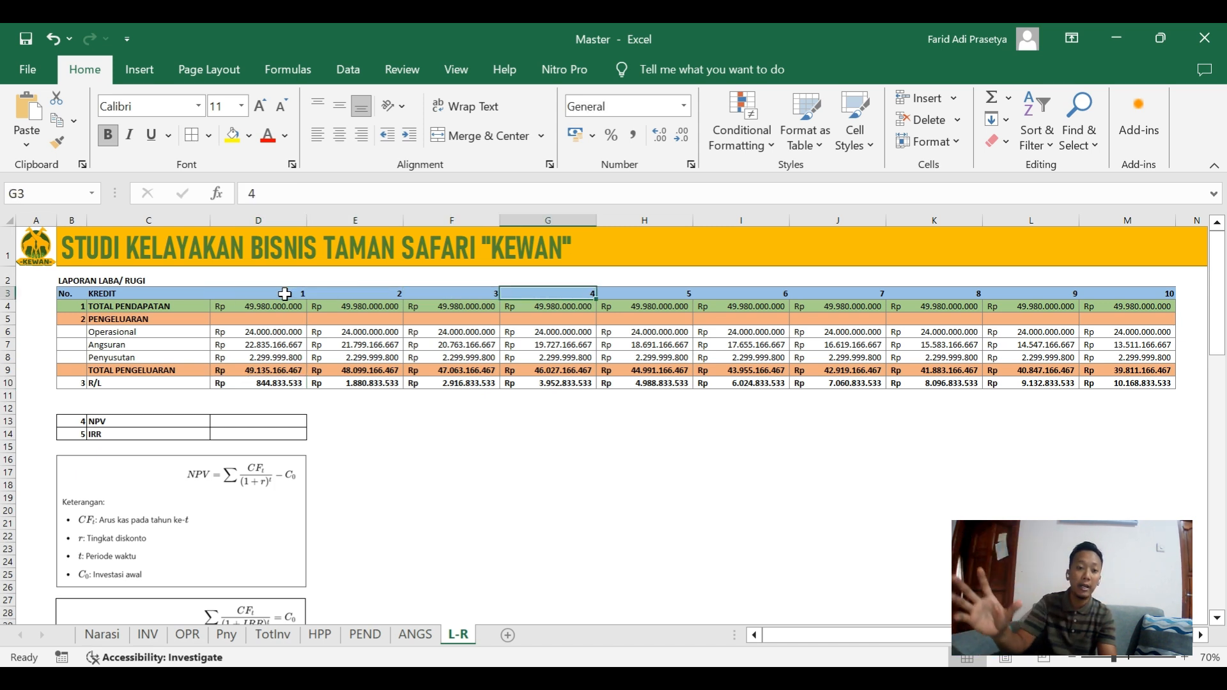
pyautogui.press('Right')
pyautogui.press('Right')
pyautogui.press('Right')
pyautogui.press('Right')
pyautogui.press('Right')
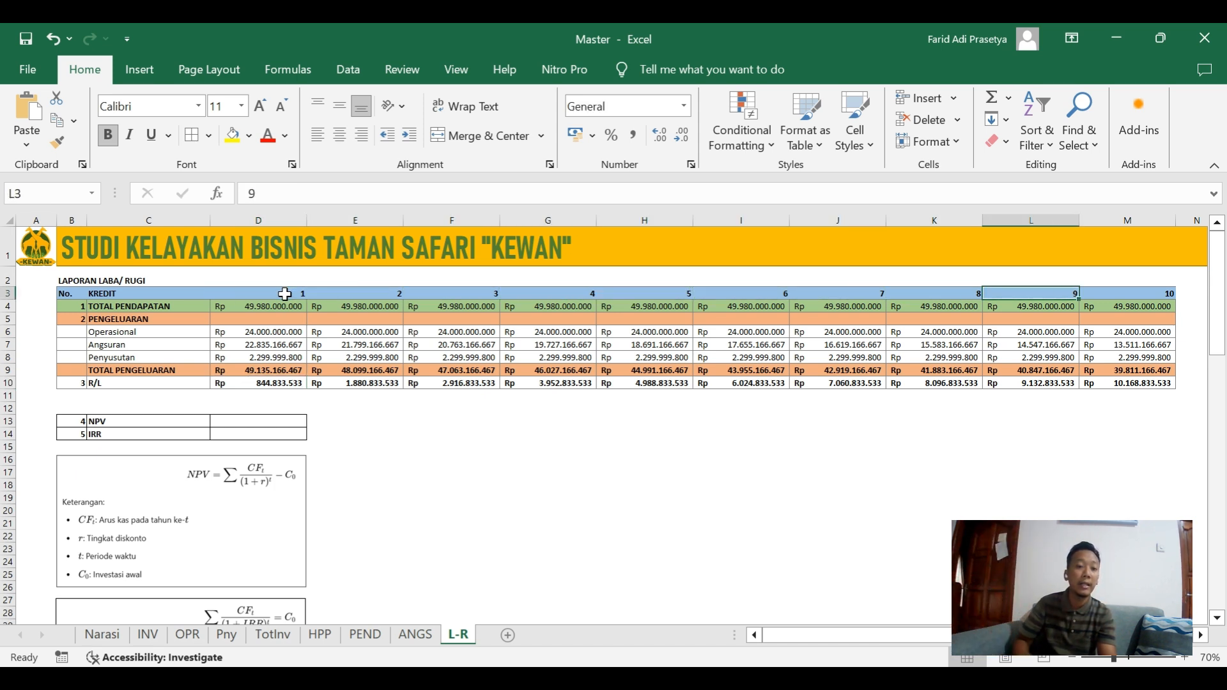
pyautogui.press('Down')
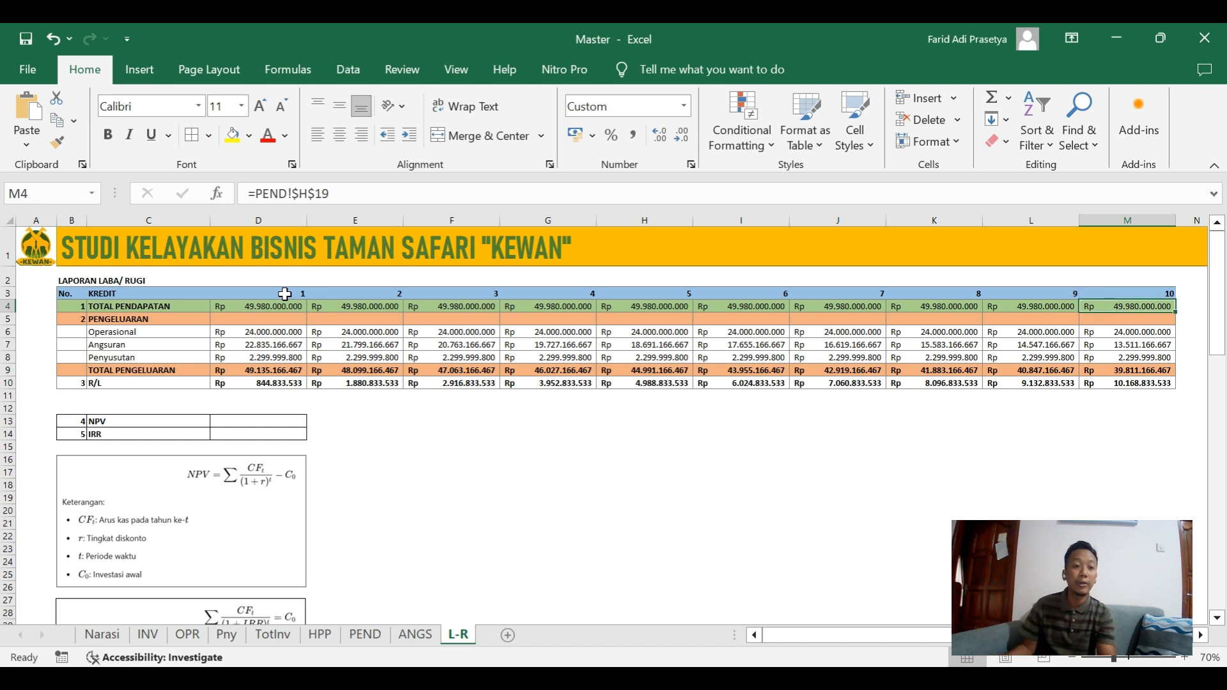
pyautogui.click(288, 307)
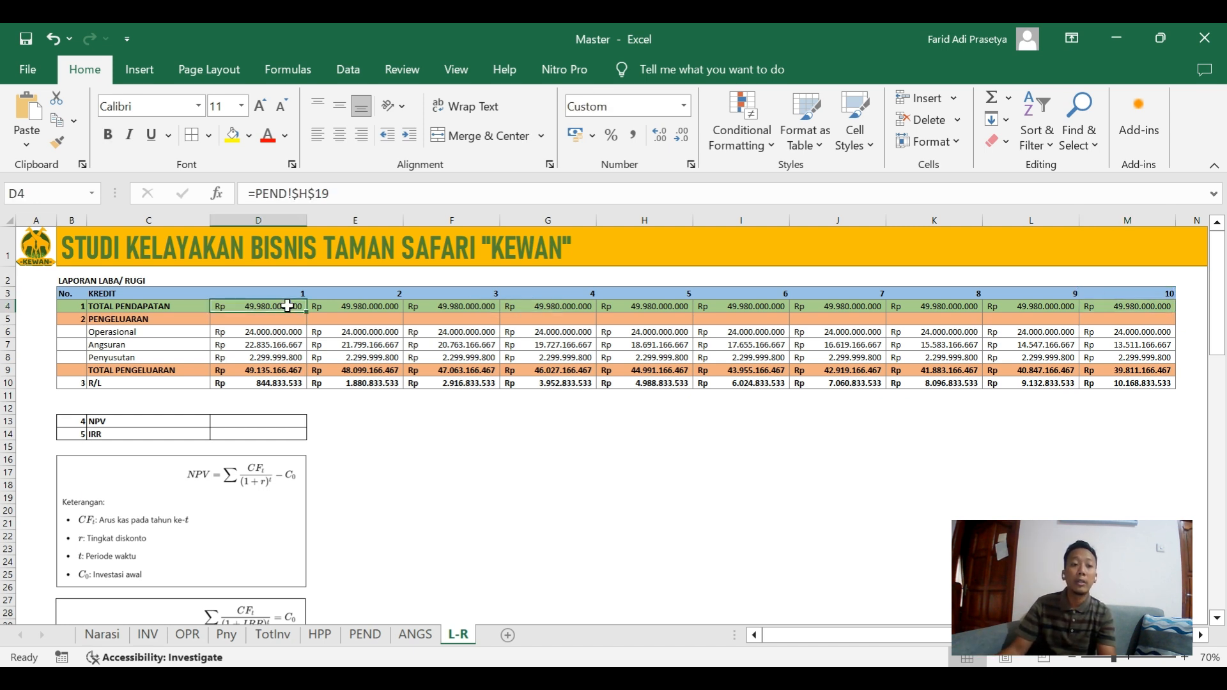
pyautogui.moveTo(257, 332); pyautogui.dragTo(1138, 369)
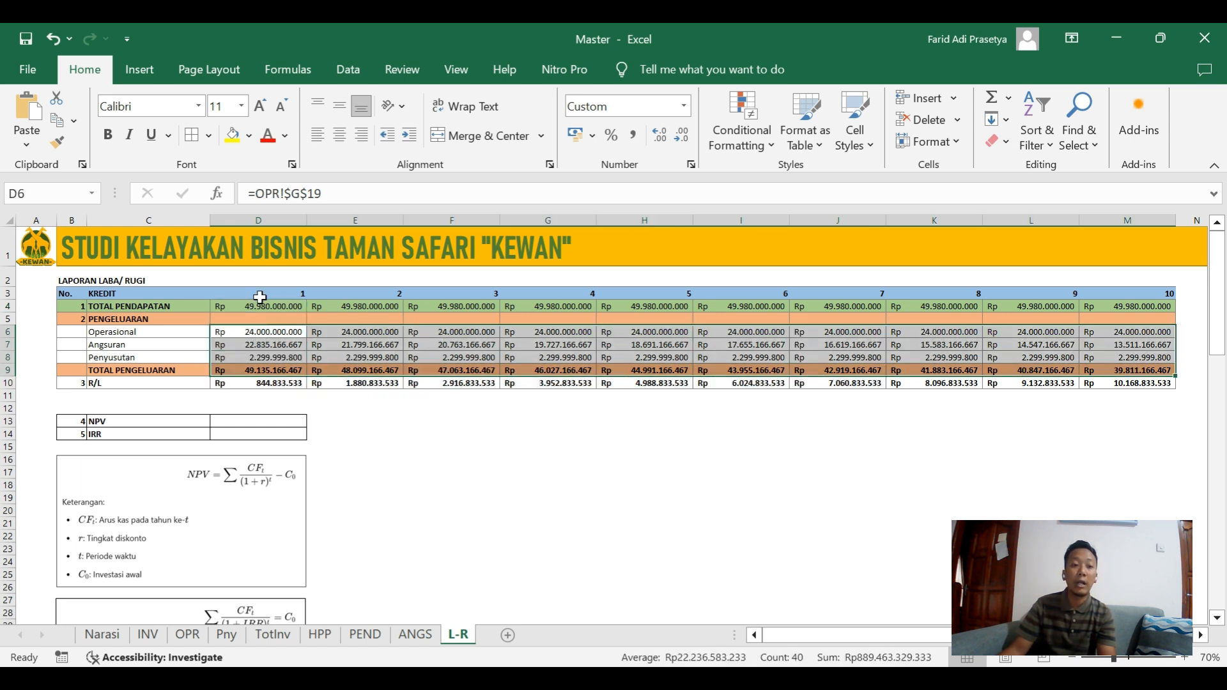
pyautogui.click(182, 328)
pyautogui.press('Down')
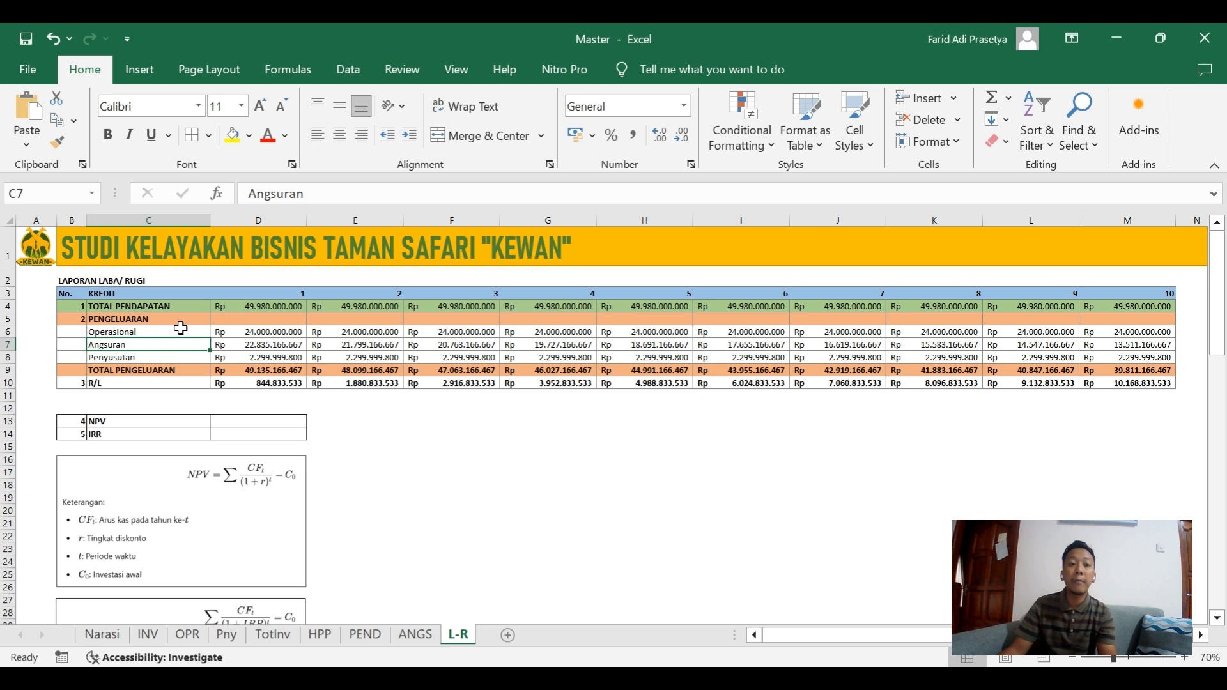
pyautogui.press('Down')
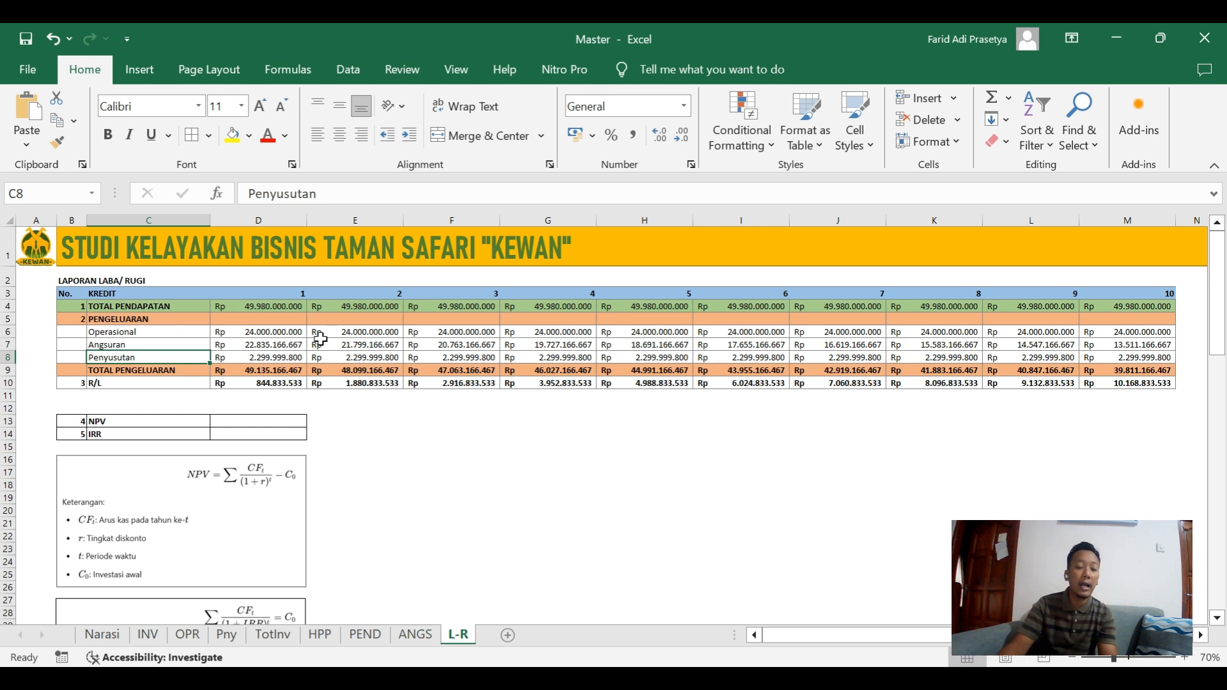
# Examine the yearly profit or loss in the R/L row from year 1 through year 10, including its formulas.
pyautogui.click(255, 383)
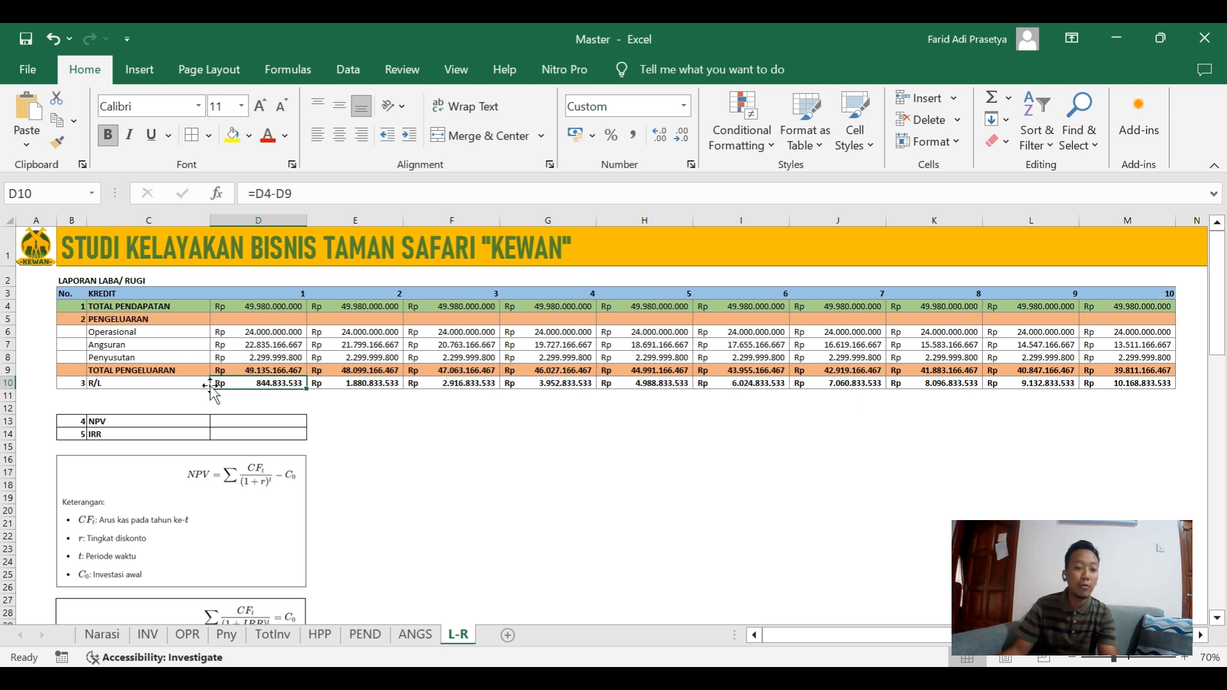
pyautogui.hotkey('shift', 'Right')
pyautogui.hotkey('shift', 'Right')
pyautogui.hotkey('shift', 'Right')
pyautogui.hotkey('shift', 'Right')
pyautogui.hotkey('shift', 'Right')
pyautogui.hotkey('shift', 'Right')
pyautogui.hotkey('shift', 'Right')
pyautogui.hotkey('shift', 'Right')
pyautogui.hotkey('shift', 'Right')
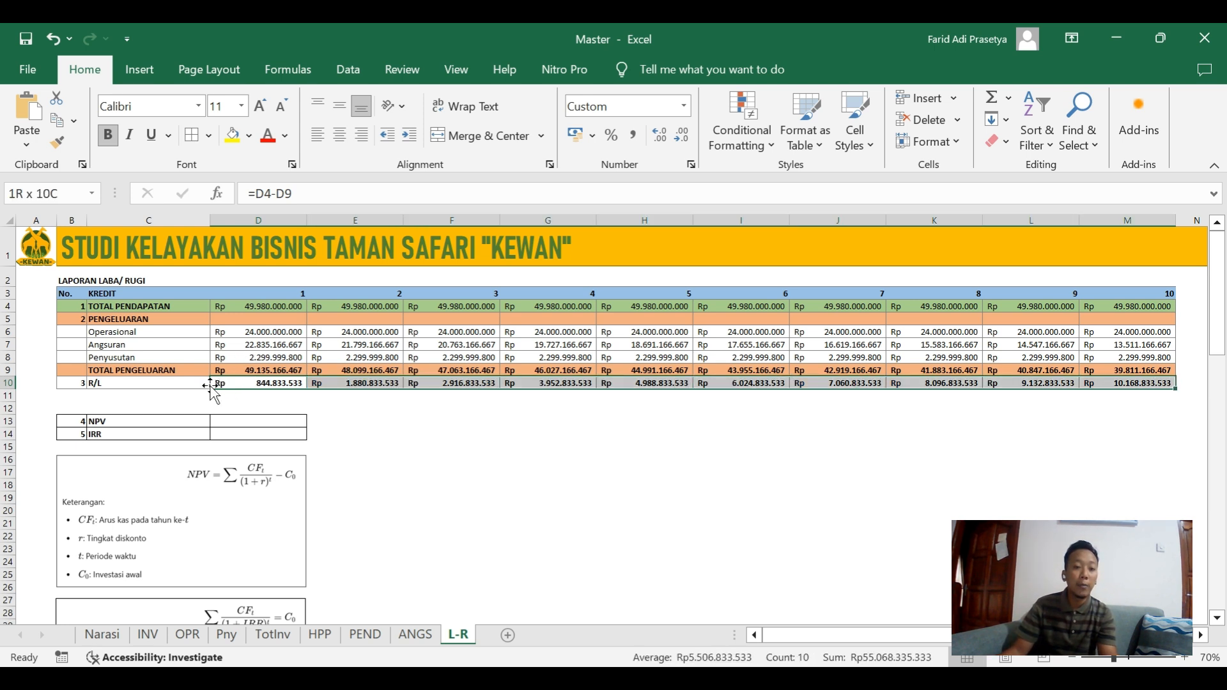
pyautogui.click(210, 385)
pyautogui.press('Right')
pyautogui.press('Right')
pyautogui.press('Right')
pyautogui.press('Right')
pyautogui.press('Right')
pyautogui.press('Right')
pyautogui.press('Right')
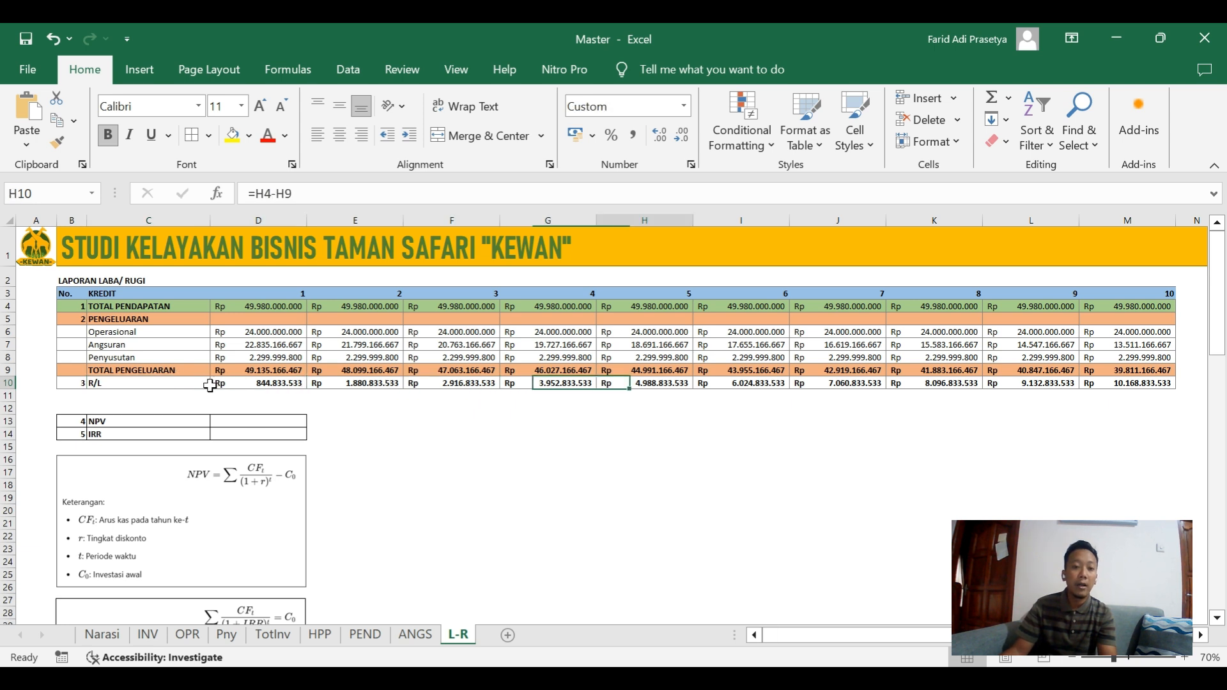
pyautogui.press('Right')
pyautogui.press('Right')
pyautogui.press('Right')
pyautogui.press('Left')
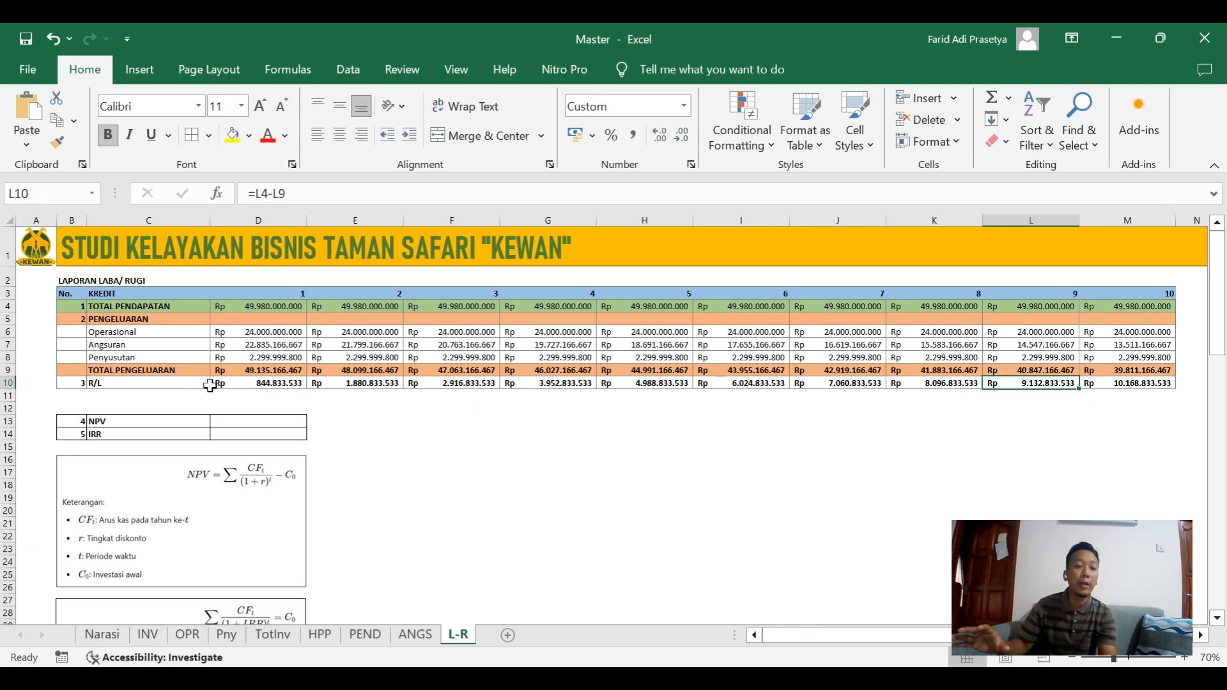
pyautogui.click(213, 387)
pyautogui.press('Left')
pyautogui.press('Right')
pyautogui.press('Right')
pyautogui.press('Right')
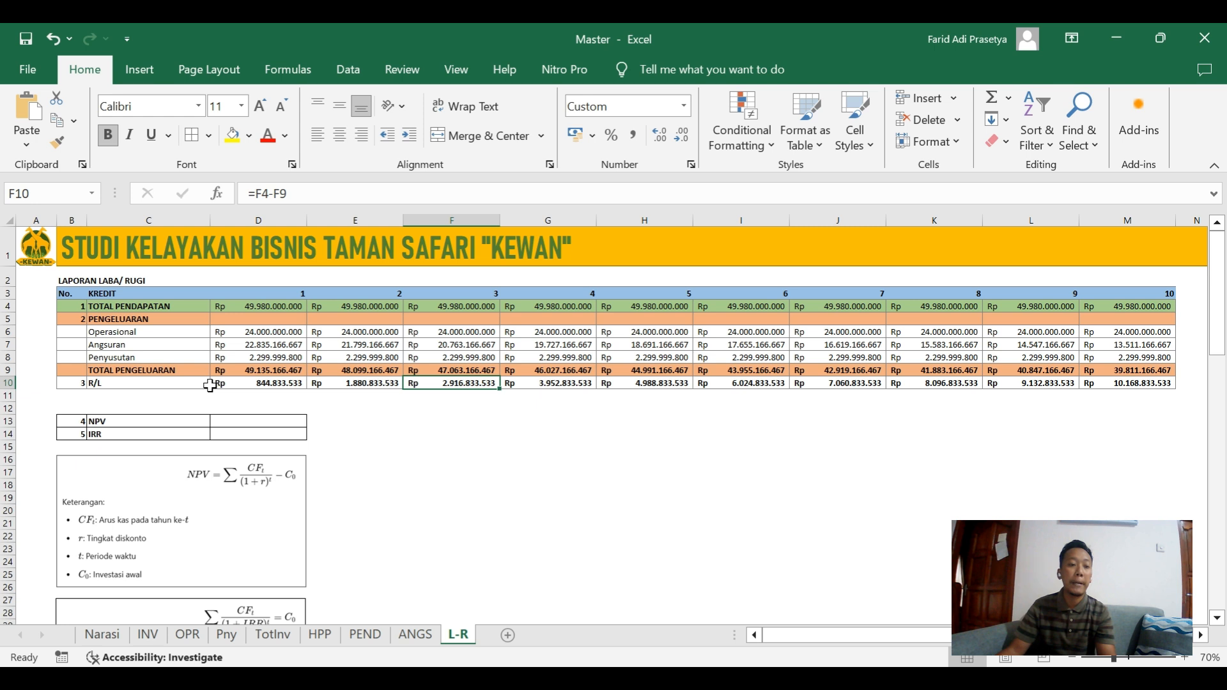
pyautogui.press('Left')
pyautogui.press('Left')
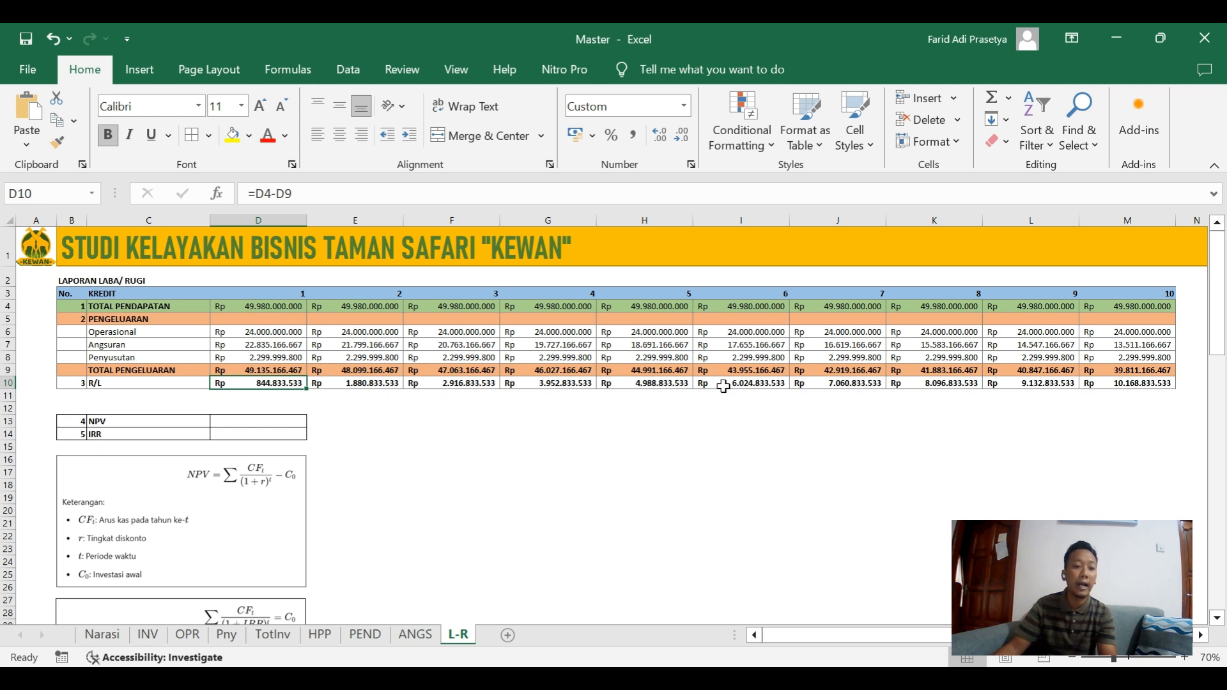
pyautogui.moveTo(285, 380); pyautogui.dragTo(1134, 383)
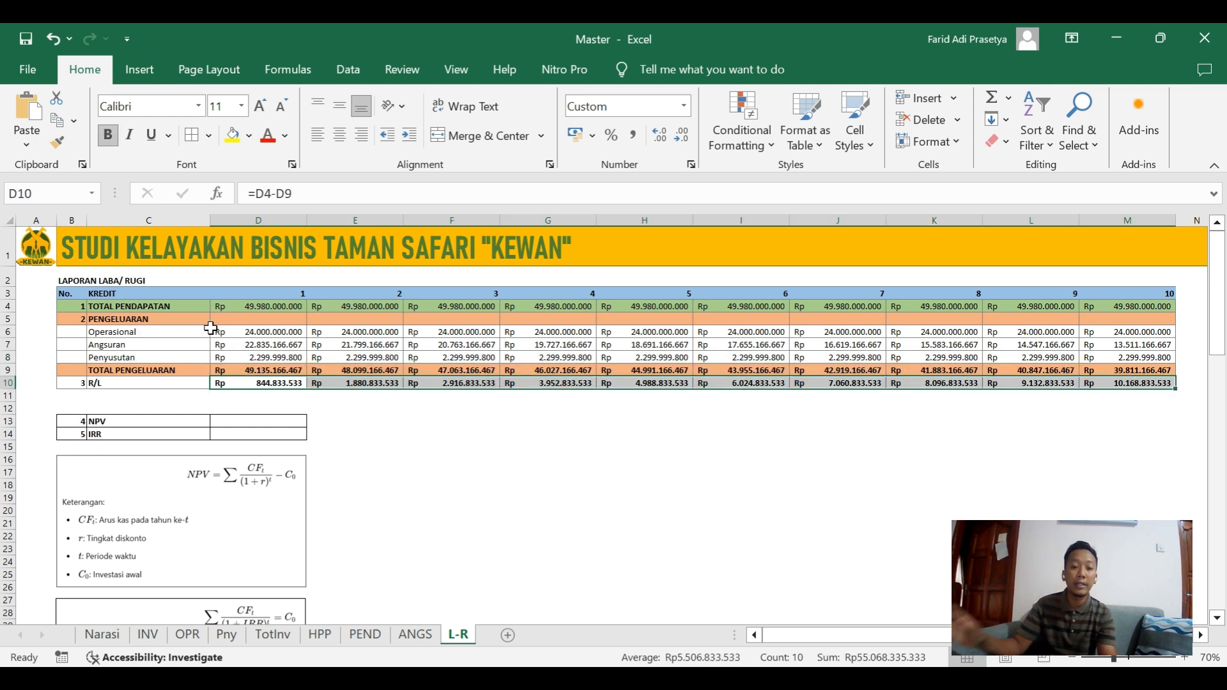
pyautogui.click(330, 449)
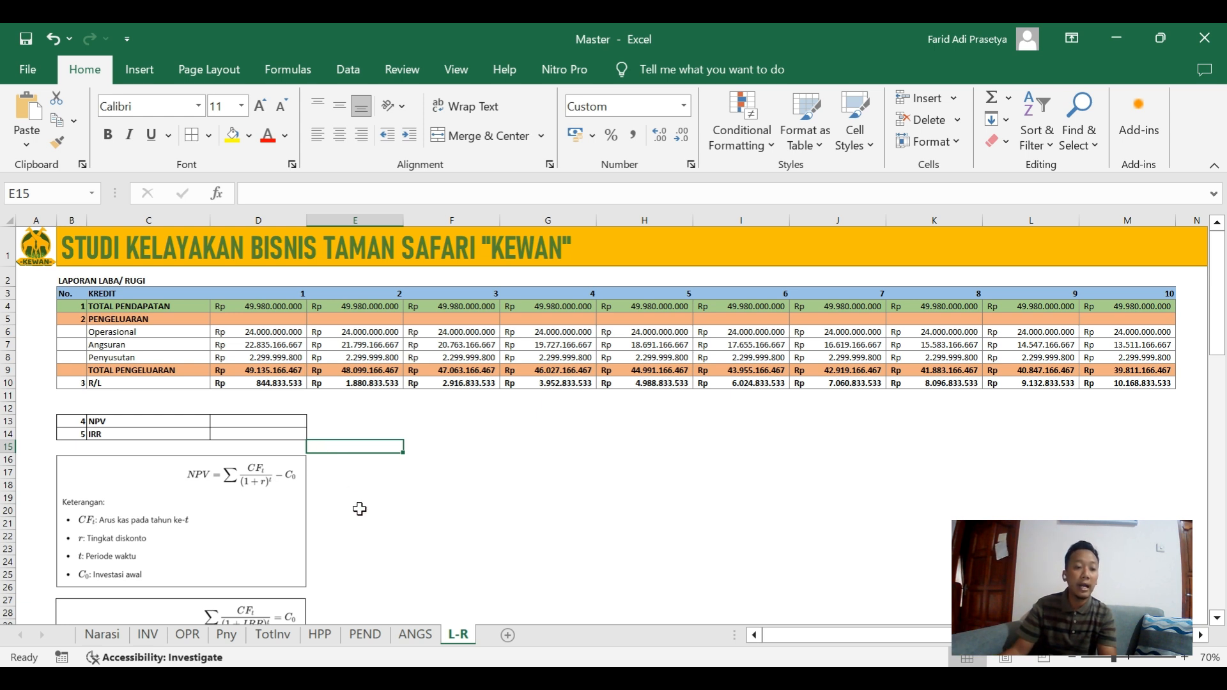
# Open the PEND sheet and examine the Suvenir and Makan Minum dan Snack rows of the income projection.
pyautogui.click(364, 638)
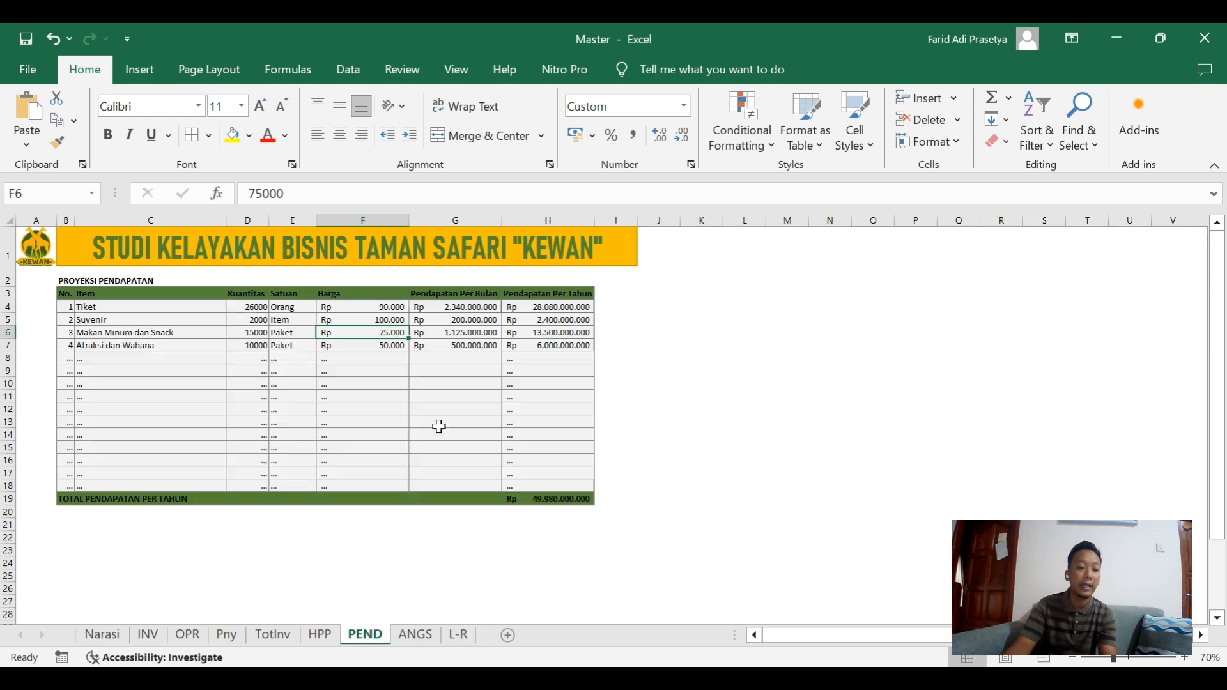
pyautogui.click(104, 317)
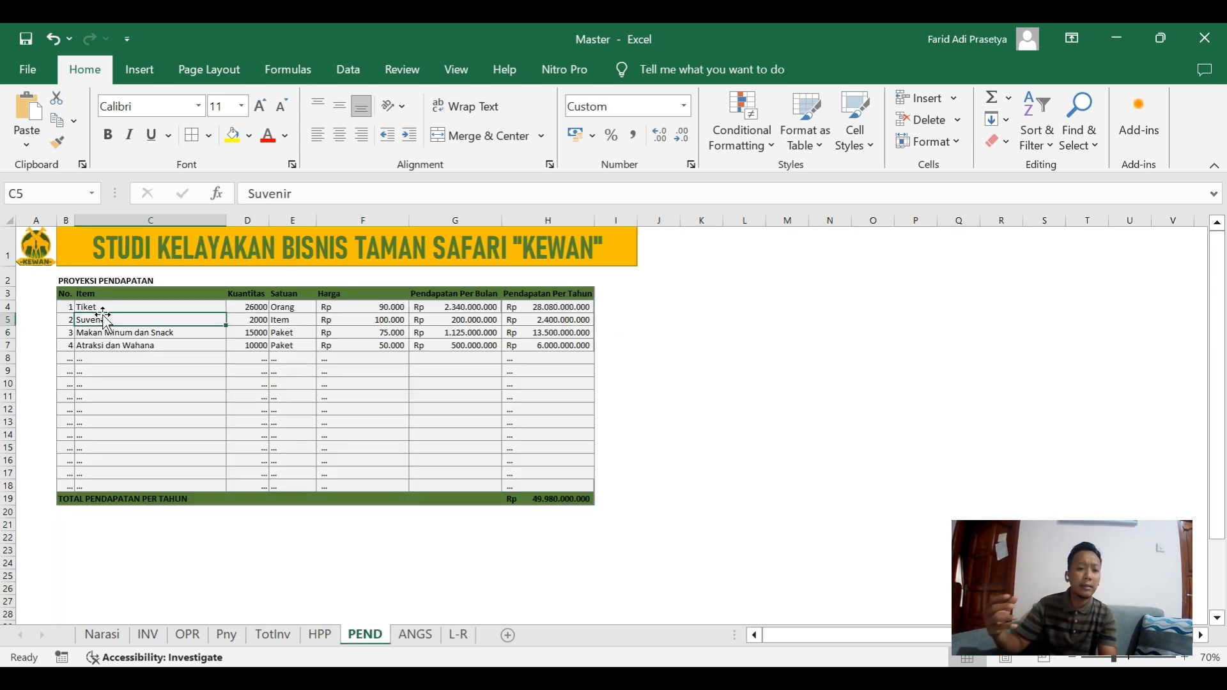
pyautogui.click(256, 319)
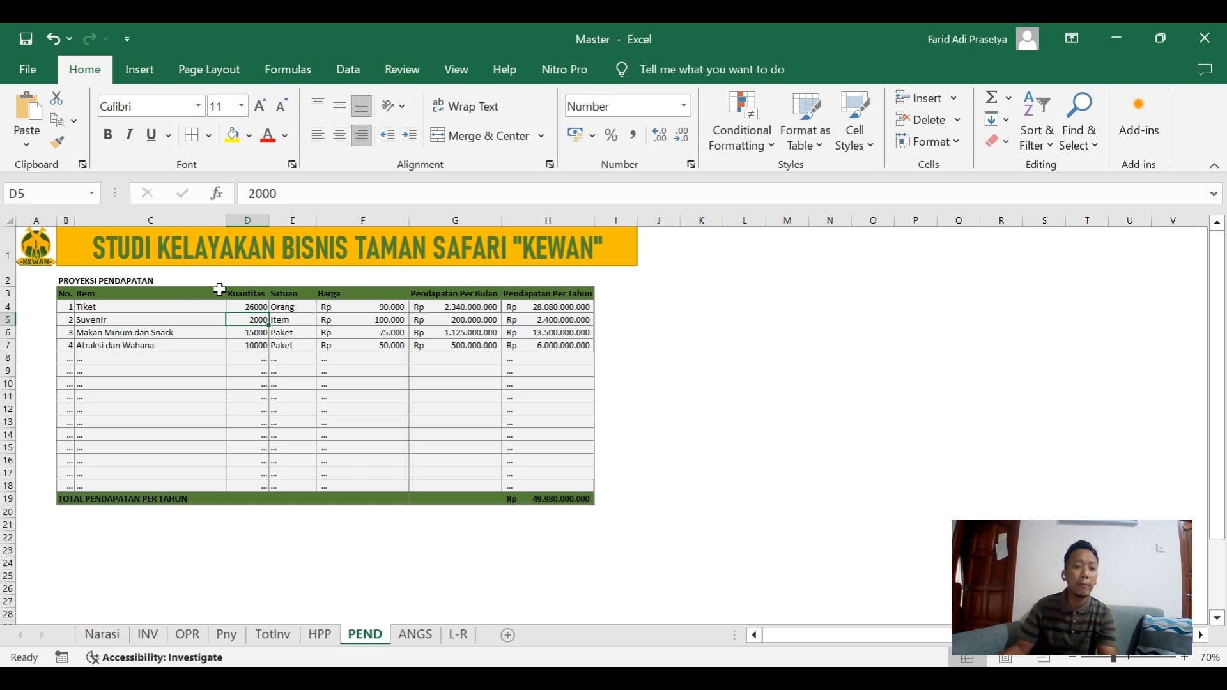
pyautogui.press('Down')
pyautogui.press('Left')
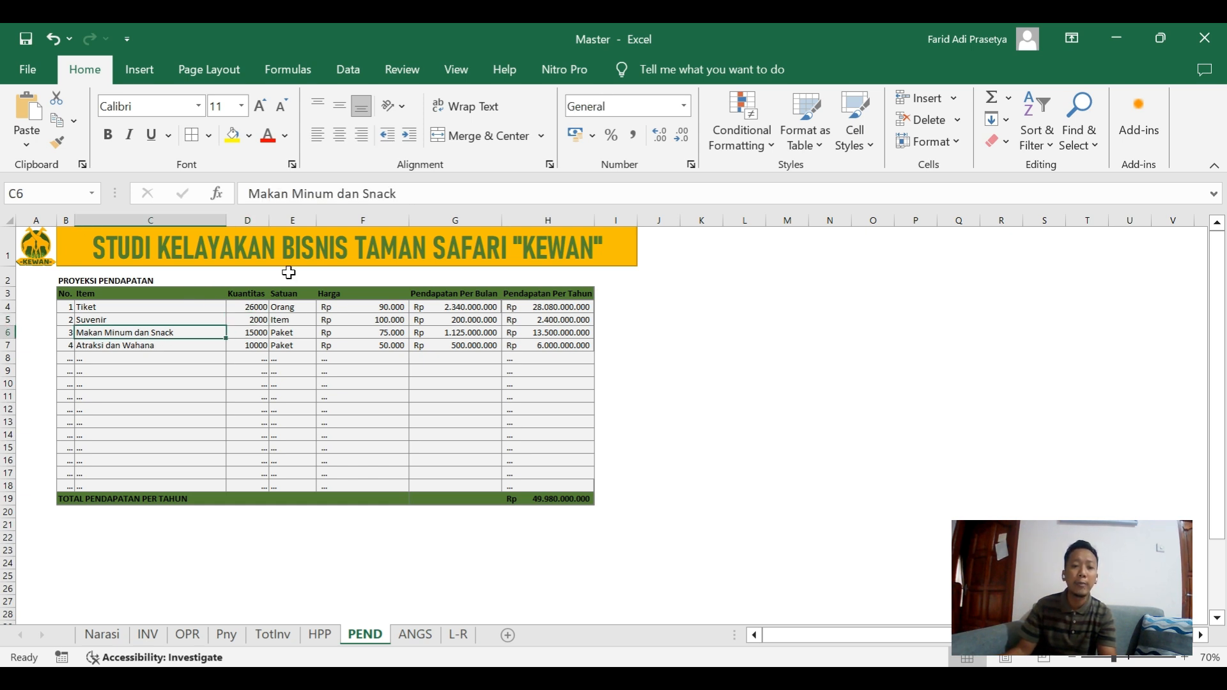
pyautogui.hotkey('shift', 'Right')
pyautogui.hotkey('shift', 'Right')
pyautogui.hotkey('shift', 'Right')
pyautogui.hotkey('shift', 'Right')
pyautogui.hotkey('shift', 'Left')
pyautogui.hotkey('shift', 'Left')
pyautogui.hotkey('shift', 'Left')
pyautogui.hotkey('shift', 'Right')
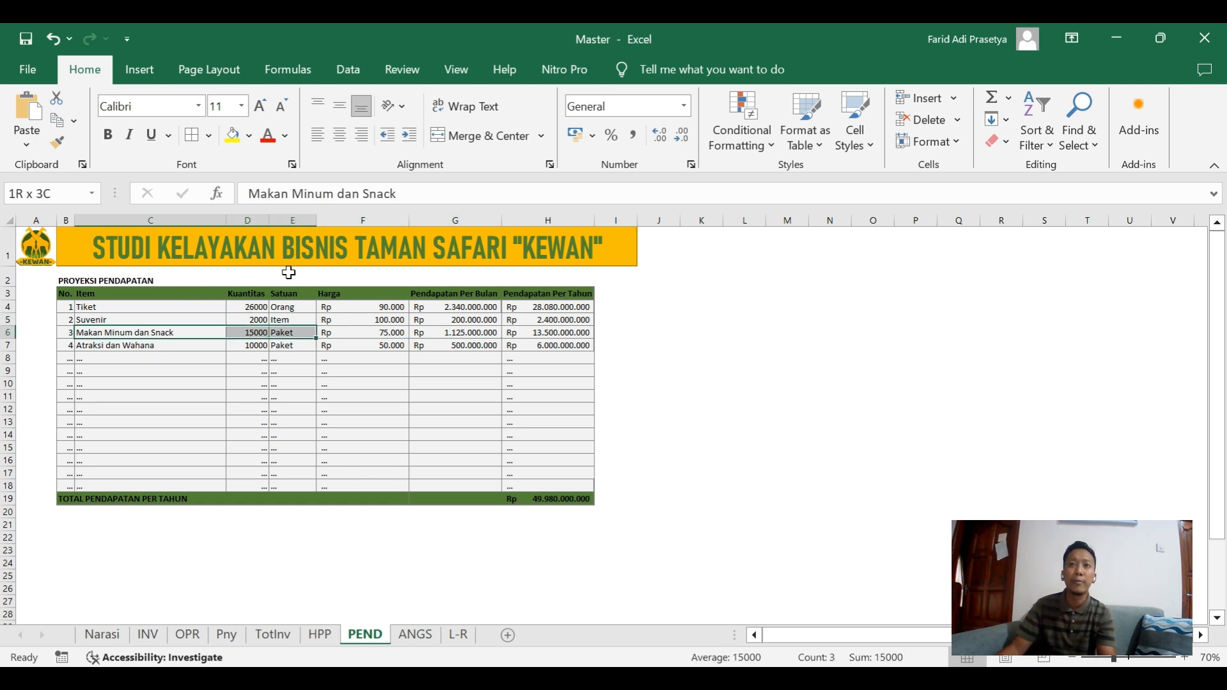
pyautogui.hotkey('shift', 'Right')
pyautogui.hotkey('shift', 'Right')
# Set the Harga of Makan Minum dan Snack to 50000 and check the effect on the L-R sheet.
pyautogui.press('Left')
pyautogui.press('Right')
pyautogui.press('Right')
pyautogui.press('Right')
pyautogui.press('Right')
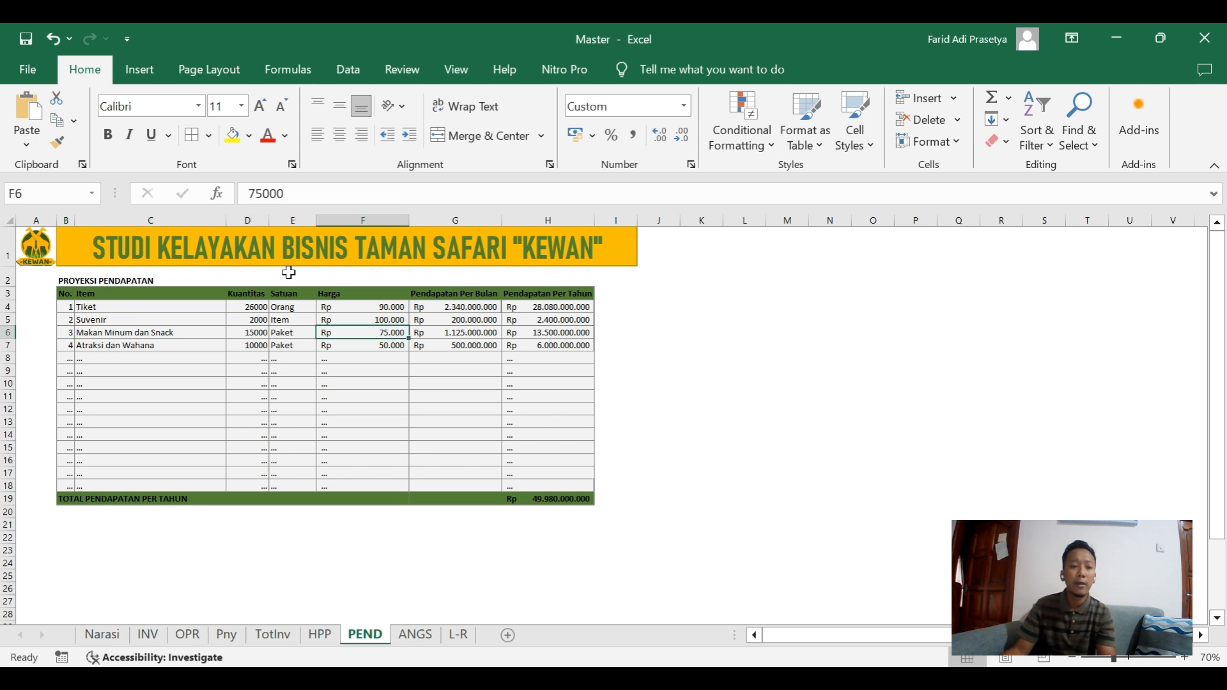
pyautogui.press('Right')
pyautogui.press('Left')
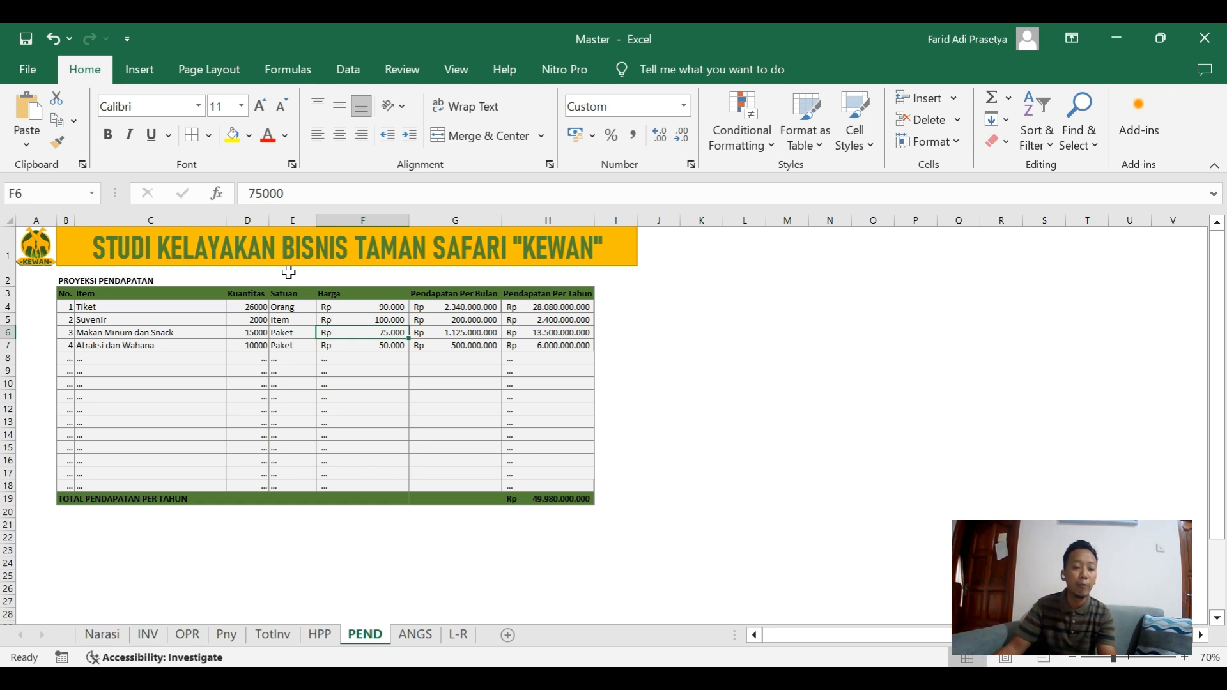
pyautogui.write('50')
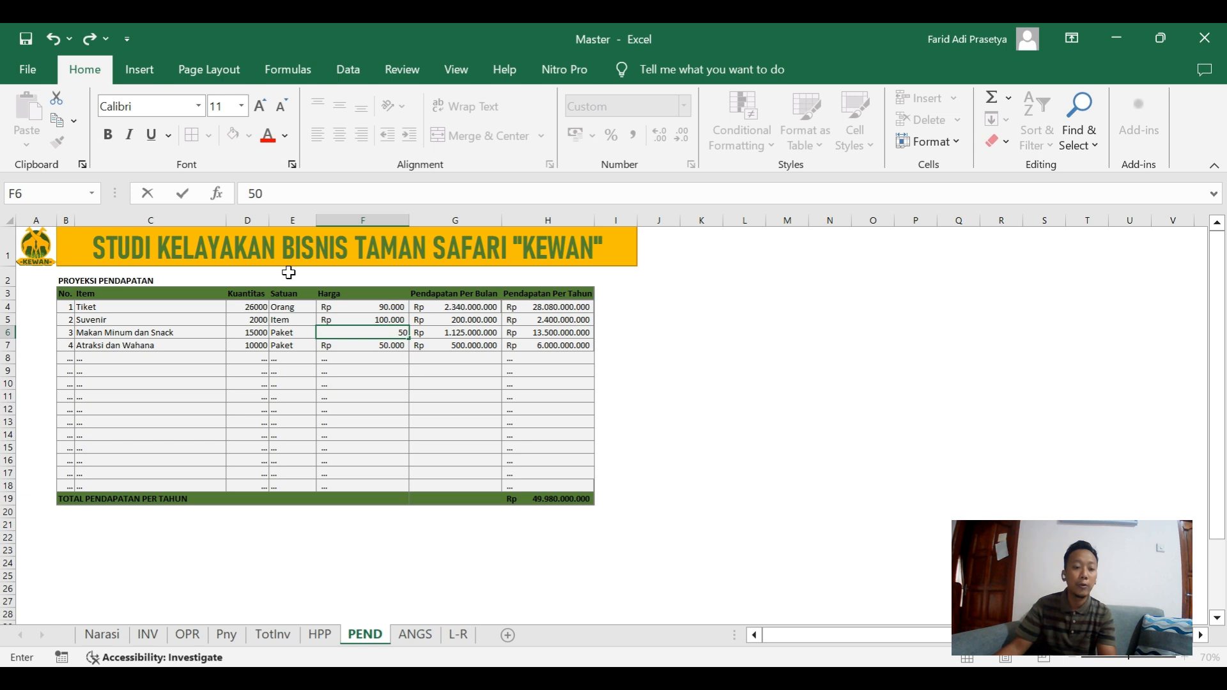
pyautogui.write('000')
pyautogui.hotkey('ctrl', 'Return')
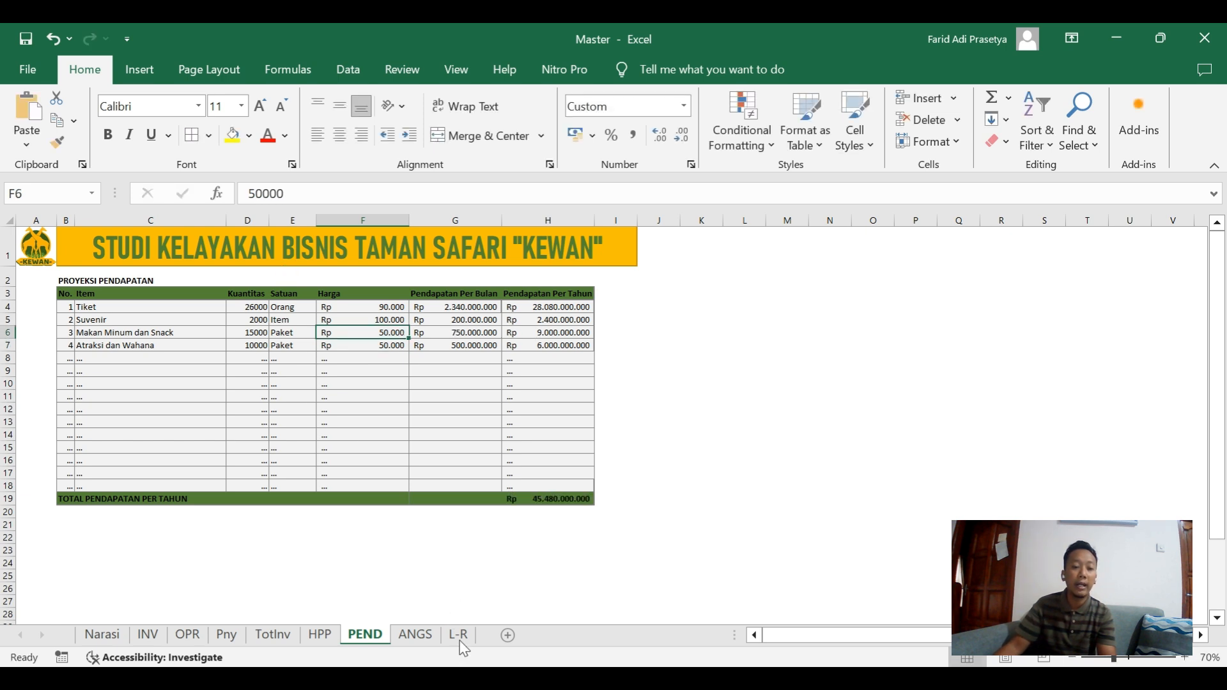
pyautogui.hotkey('alt', 'Tab')
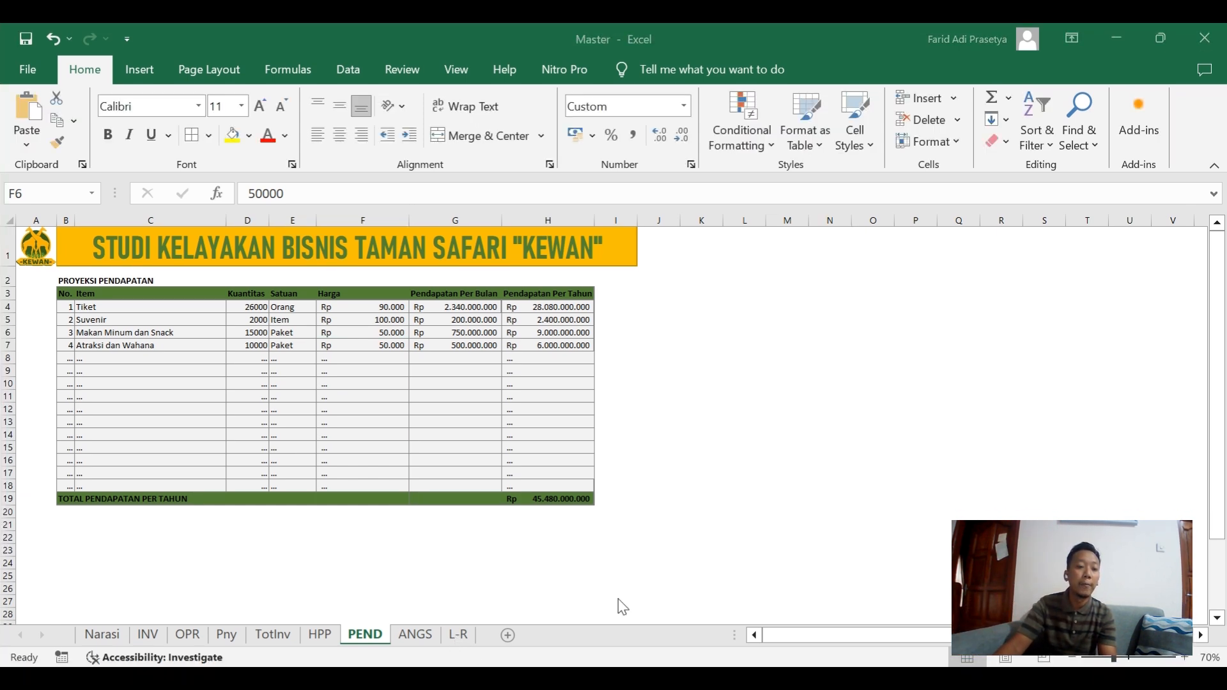
pyautogui.click(458, 632)
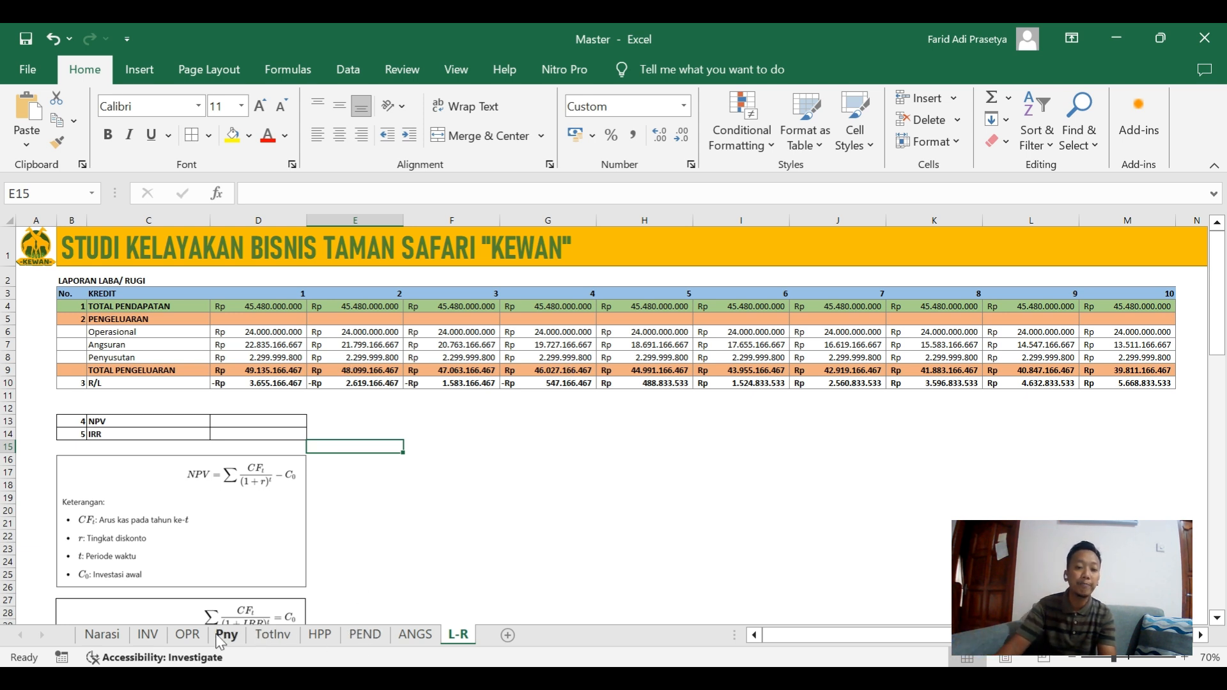
# On the ANGS sheet, try a loan interest rate (Bunga) of 10% and set it to 11%.
pyautogui.click(419, 638)
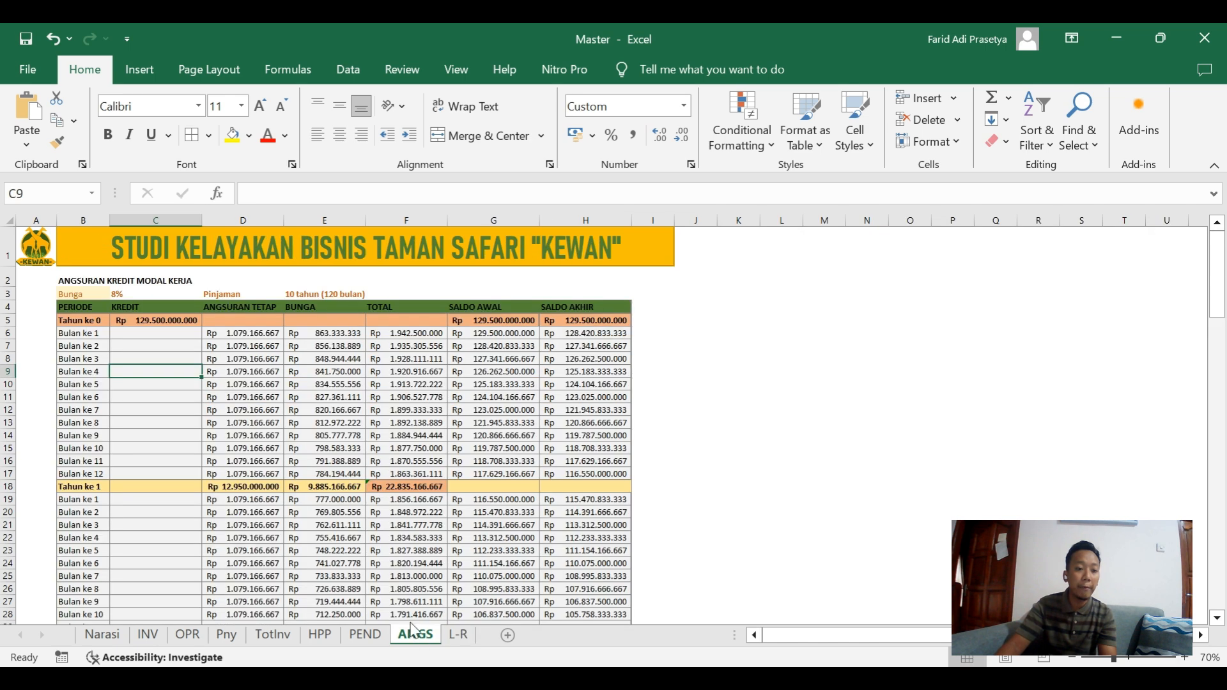
pyautogui.click(137, 296)
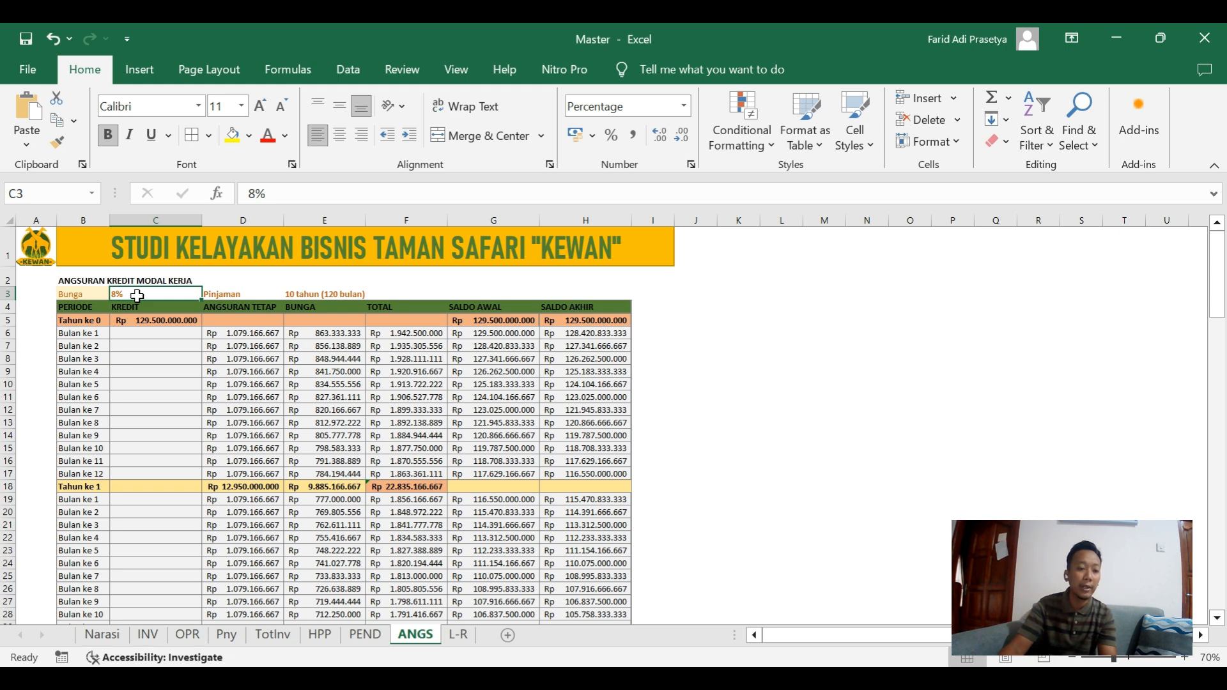
pyautogui.write('10')
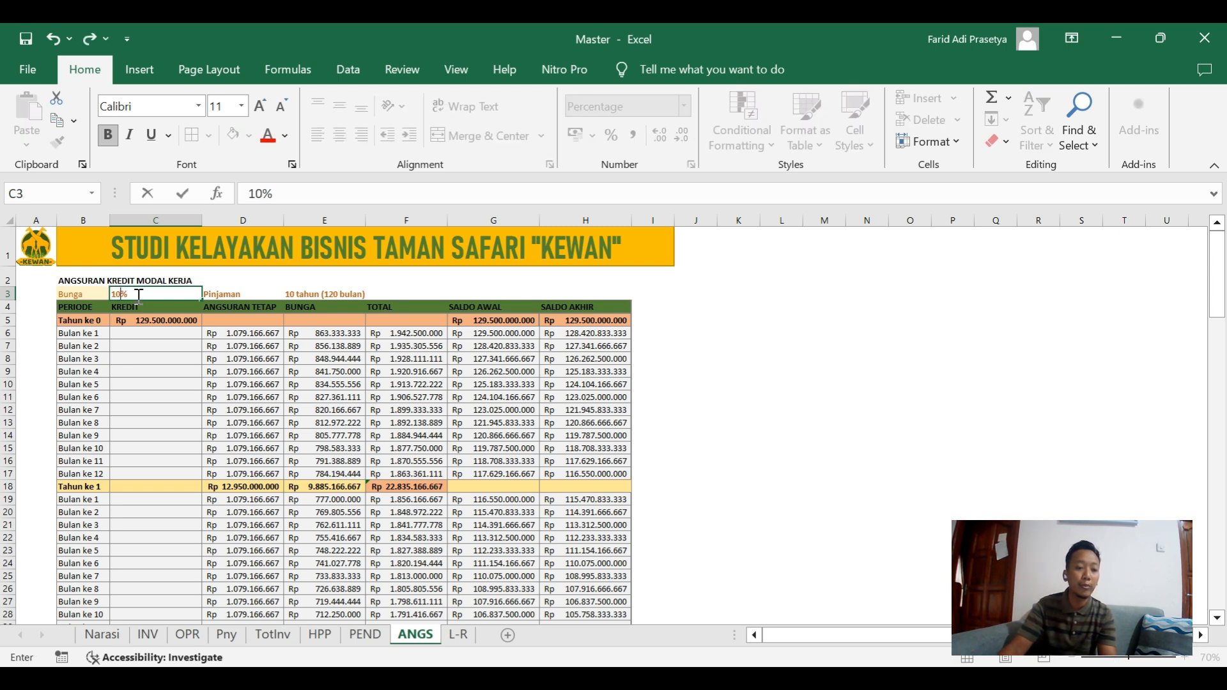
pyautogui.press('Tab')
pyautogui.click(139, 295)
pyautogui.write('11')
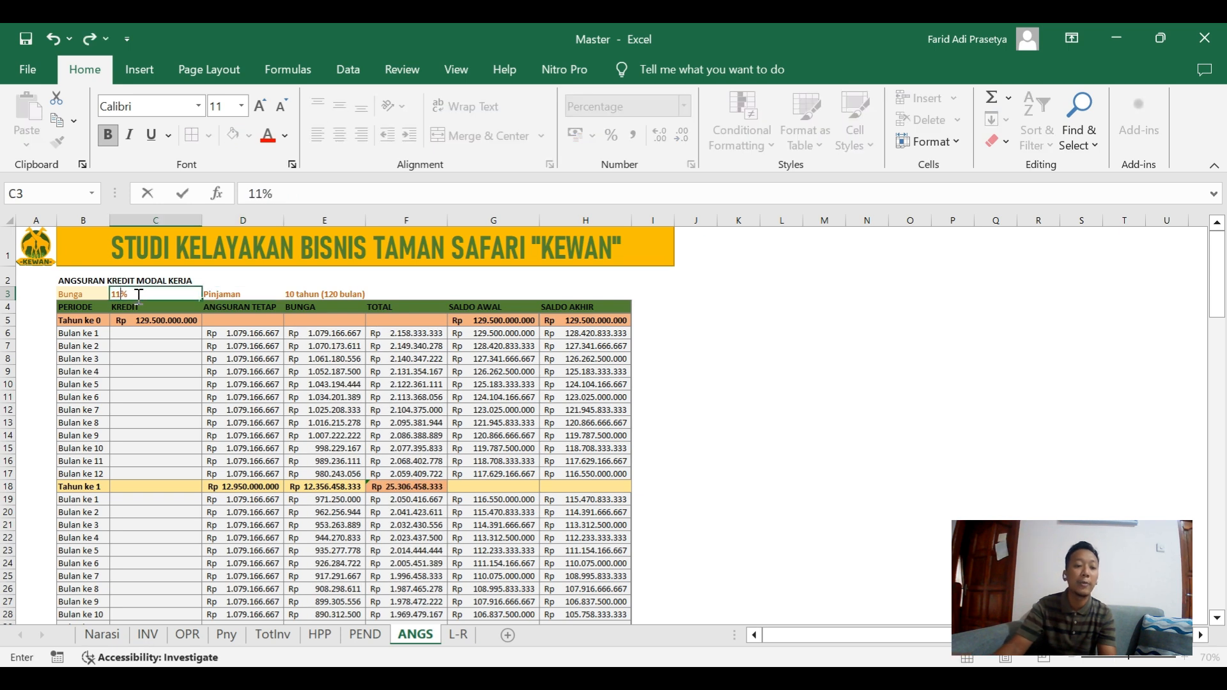
pyautogui.press('Tab')
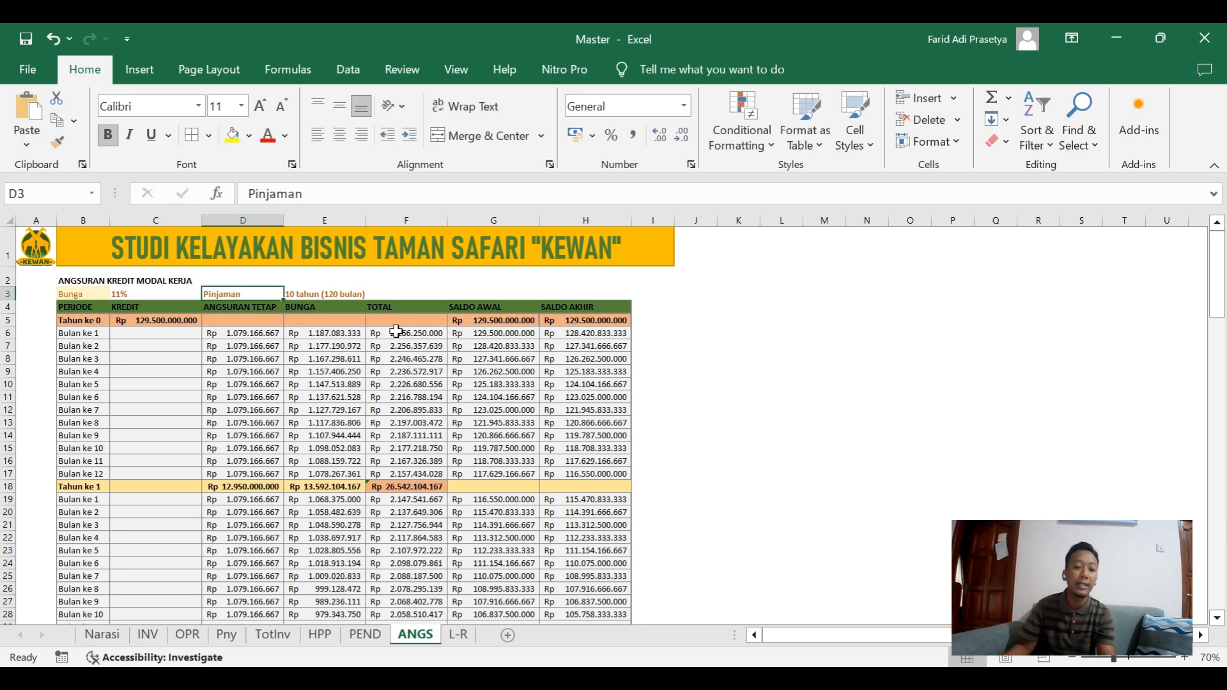
# Examine the Tahun ke 1 total on the ANGS sheet and the Angsuran row for years 1 to 10 on the L-R sheet.
pyautogui.click(393, 489)
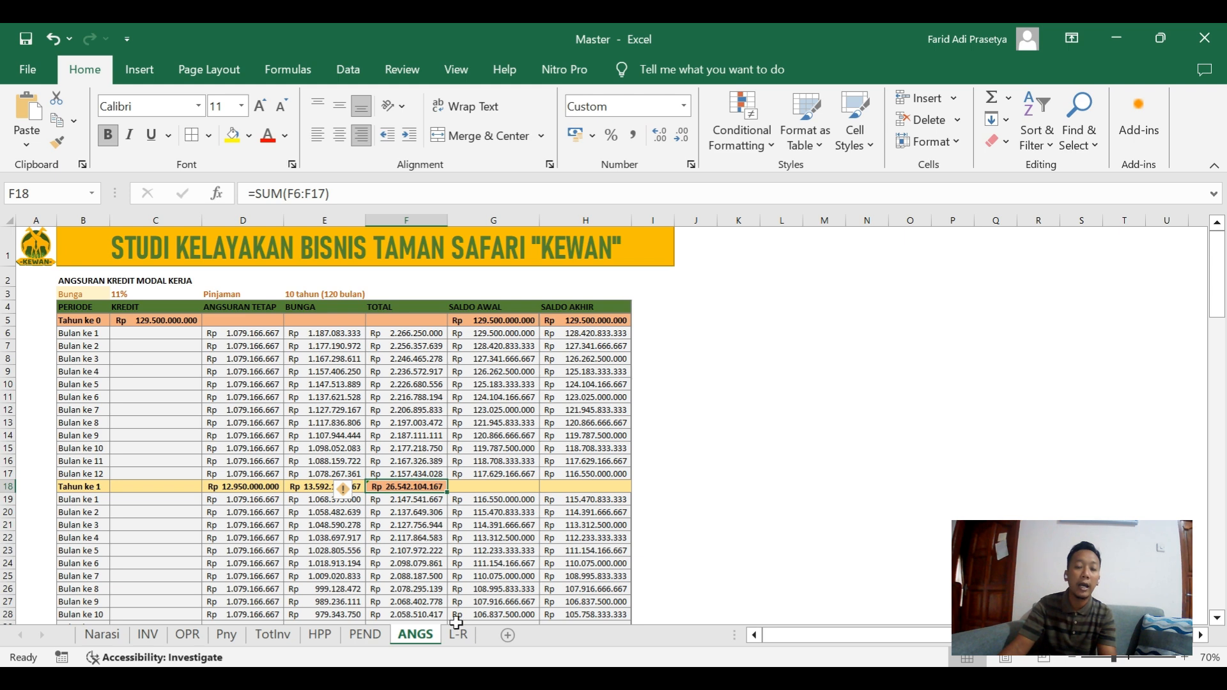
pyautogui.click(458, 635)
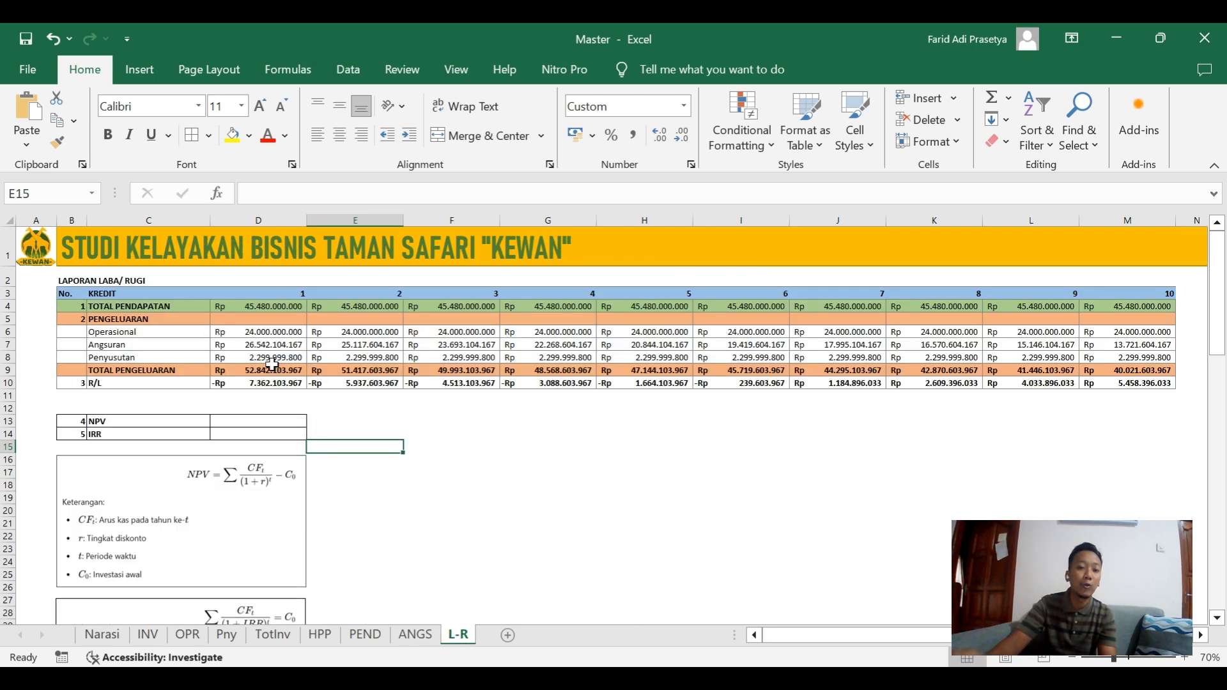
pyautogui.click(260, 346)
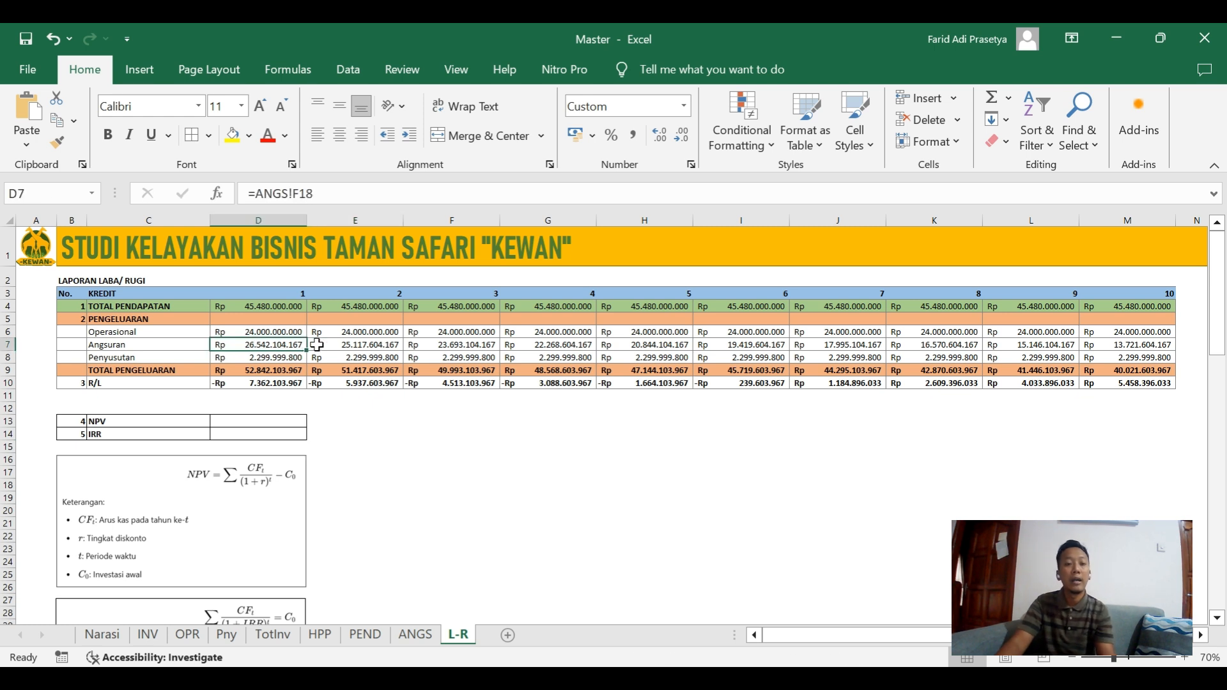
pyautogui.moveTo(317, 345); pyautogui.dragTo(1111, 351)
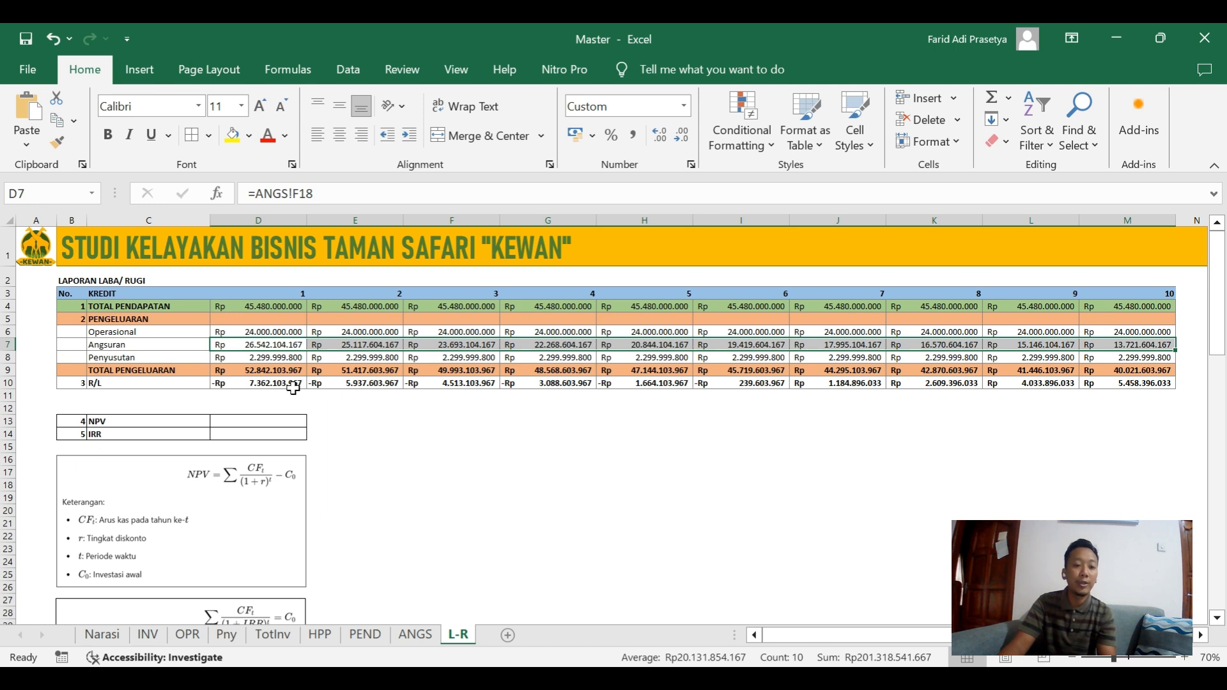
pyautogui.click(384, 413)
# Add the note "Net Present Value" in cell E13 beside the NPV row.
pyautogui.click(97, 422)
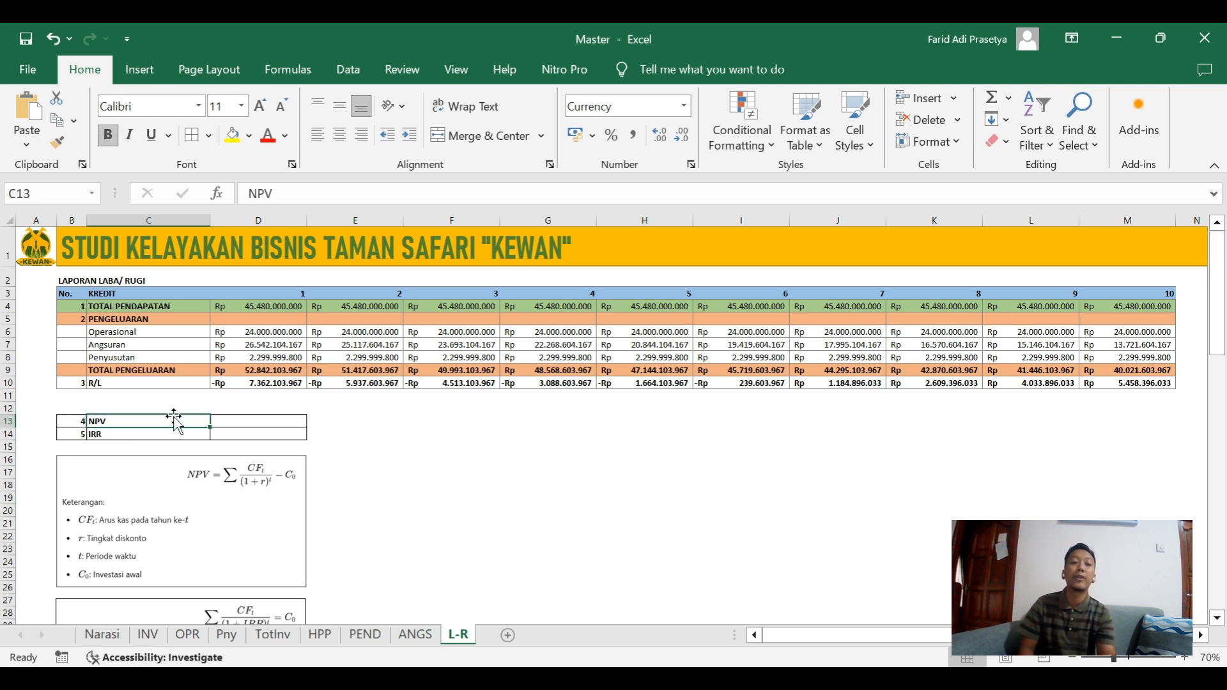
pyautogui.click(355, 430)
pyautogui.click(356, 420)
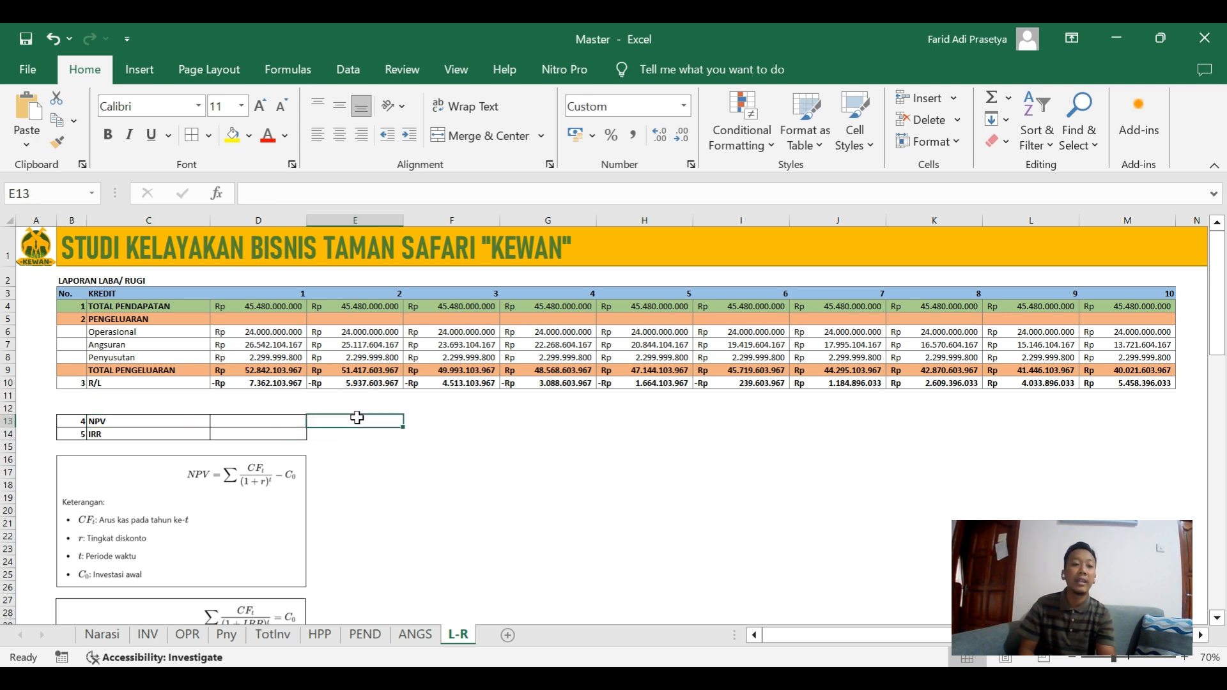
pyautogui.doubleClick(359, 419)
pyautogui.write('Net Present Value')
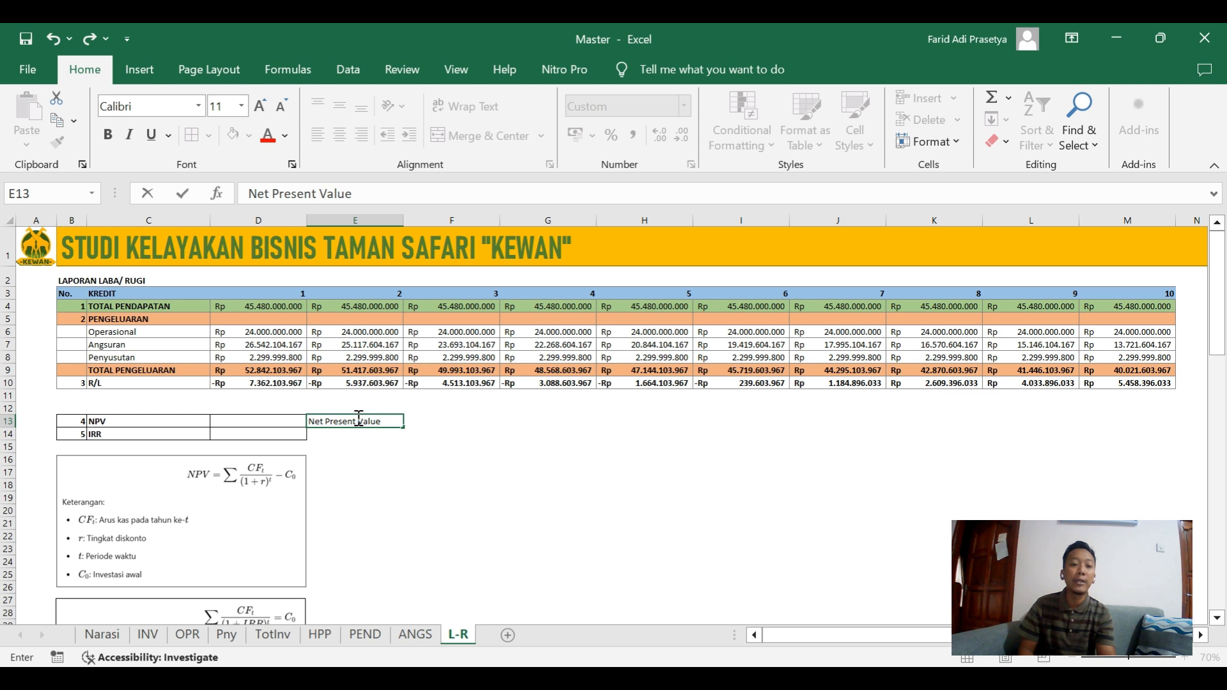
pyautogui.click(425, 434)
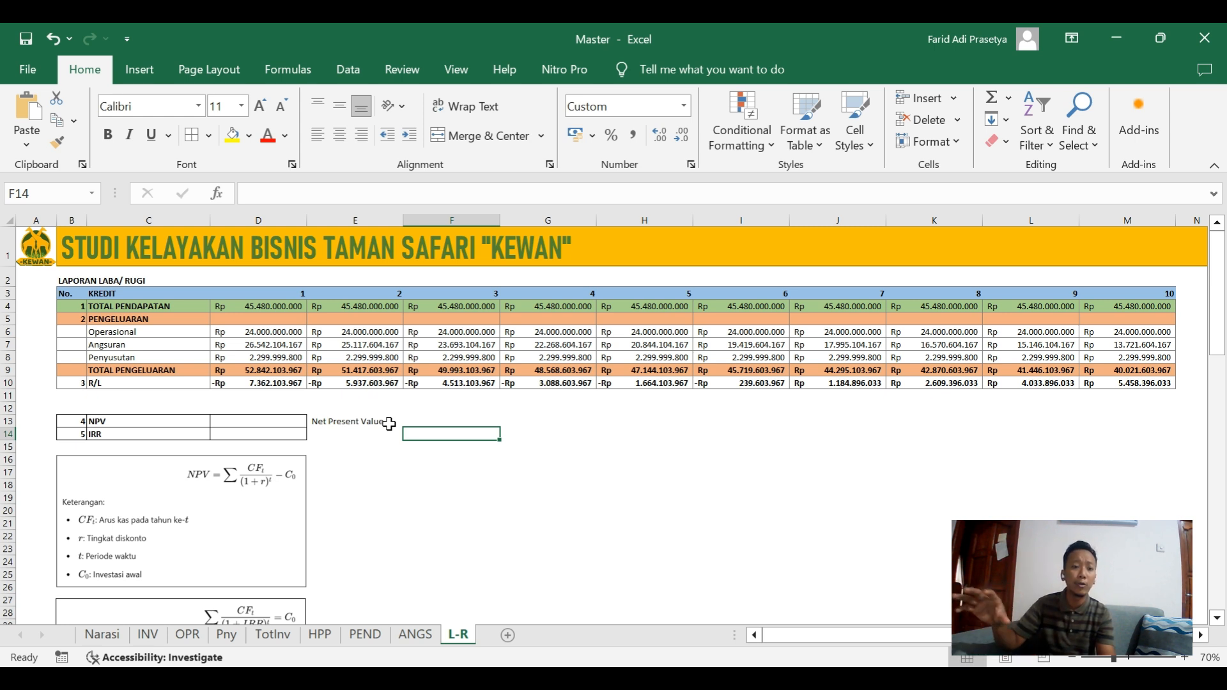
# Check the Diskonto rate on the Narasi sheet and return to the empty NPV cell on the L-R sheet.
pyautogui.click(238, 425)
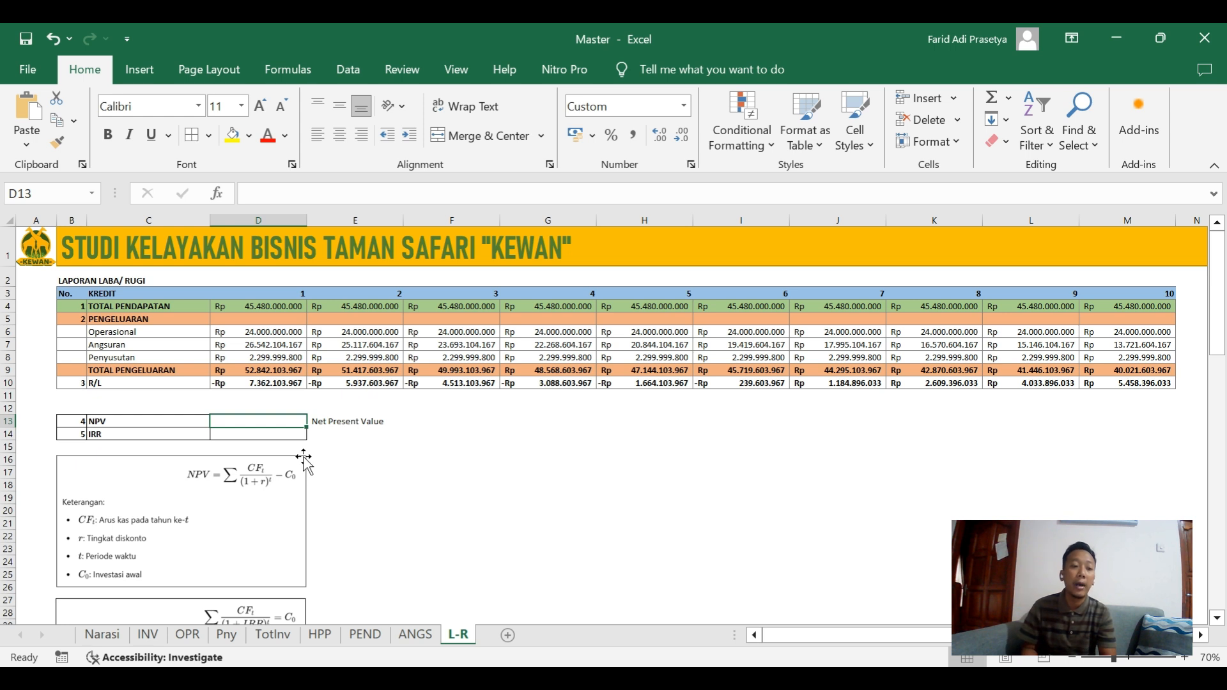
pyautogui.click(105, 636)
pyautogui.click(417, 453)
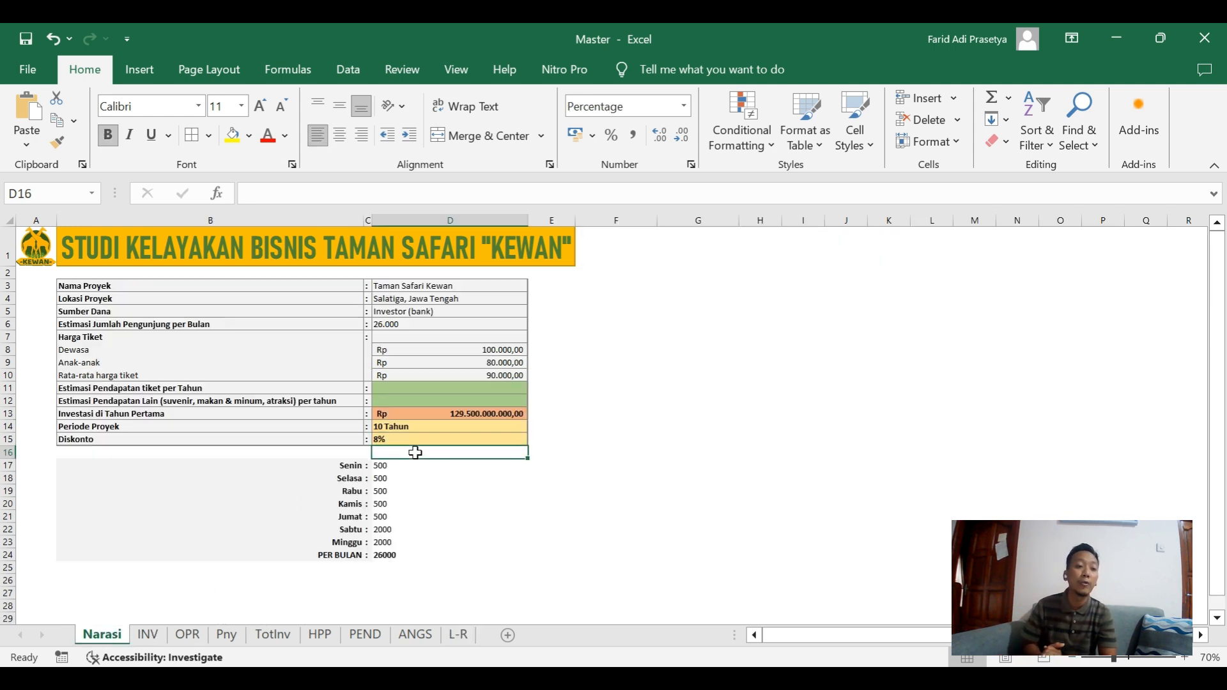
pyautogui.click(387, 441)
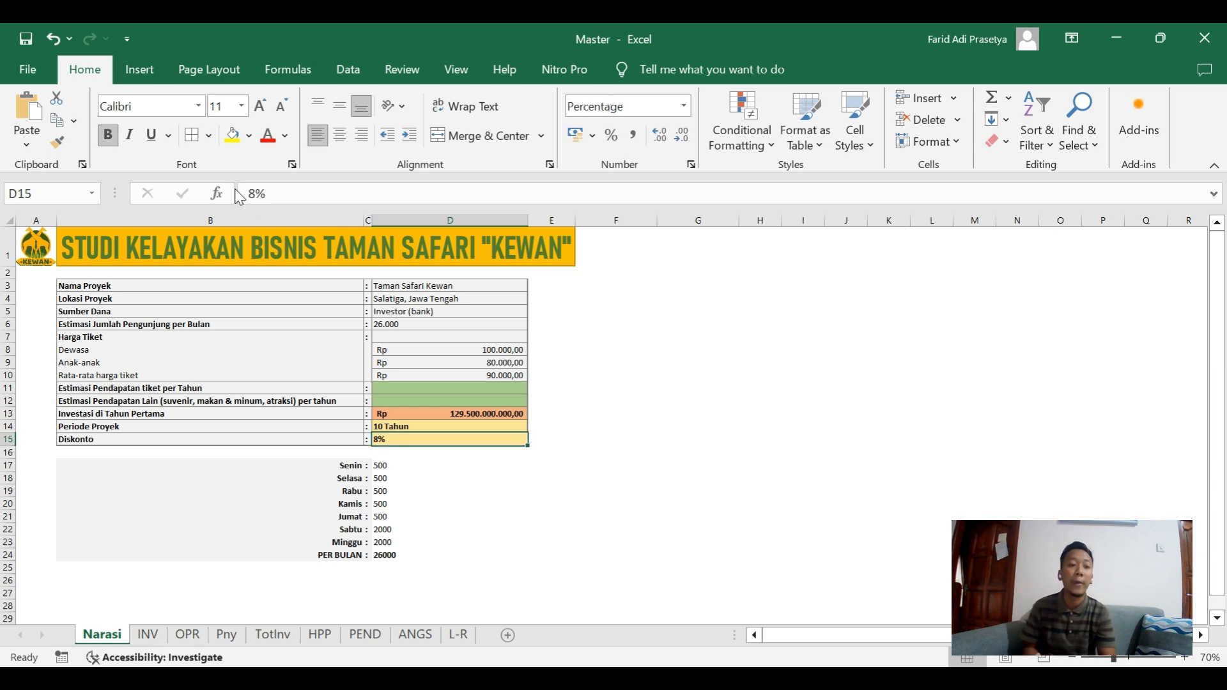
pyautogui.click(466, 641)
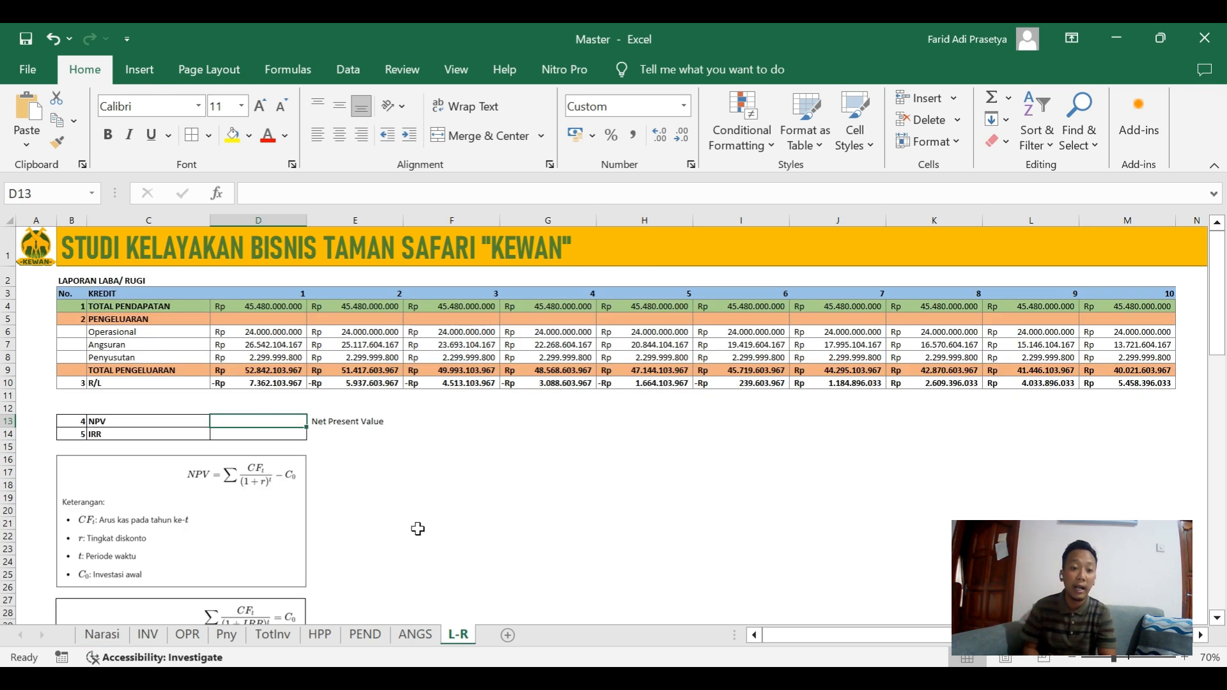
pyautogui.write('+')
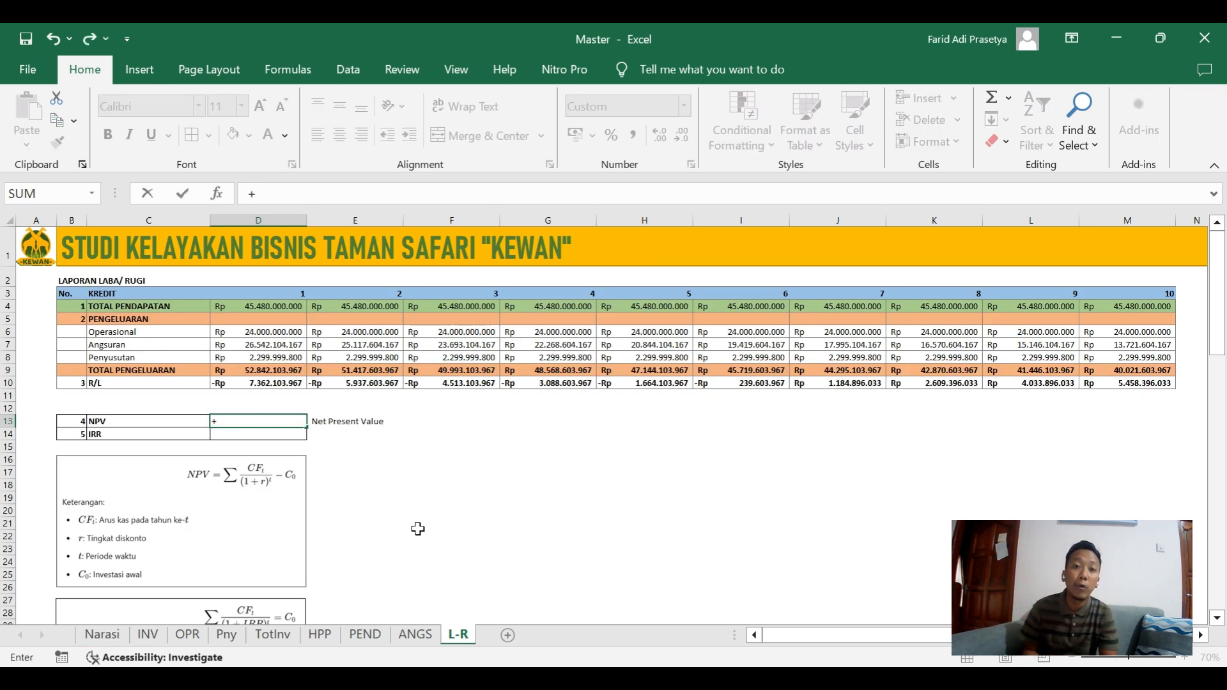
pyautogui.hscroll(3, 418, 528)
pyautogui.press('Escape')
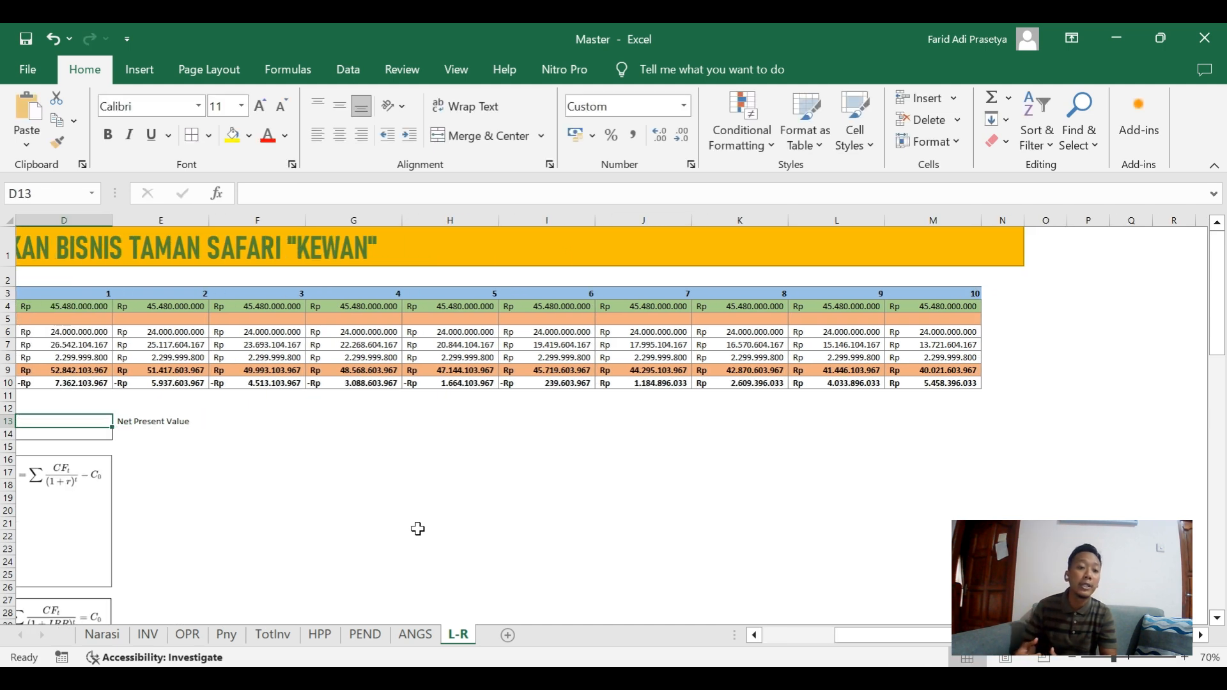
pyautogui.press('Left')
pyautogui.press('Left')
pyautogui.press('Right')
pyautogui.press('Right')
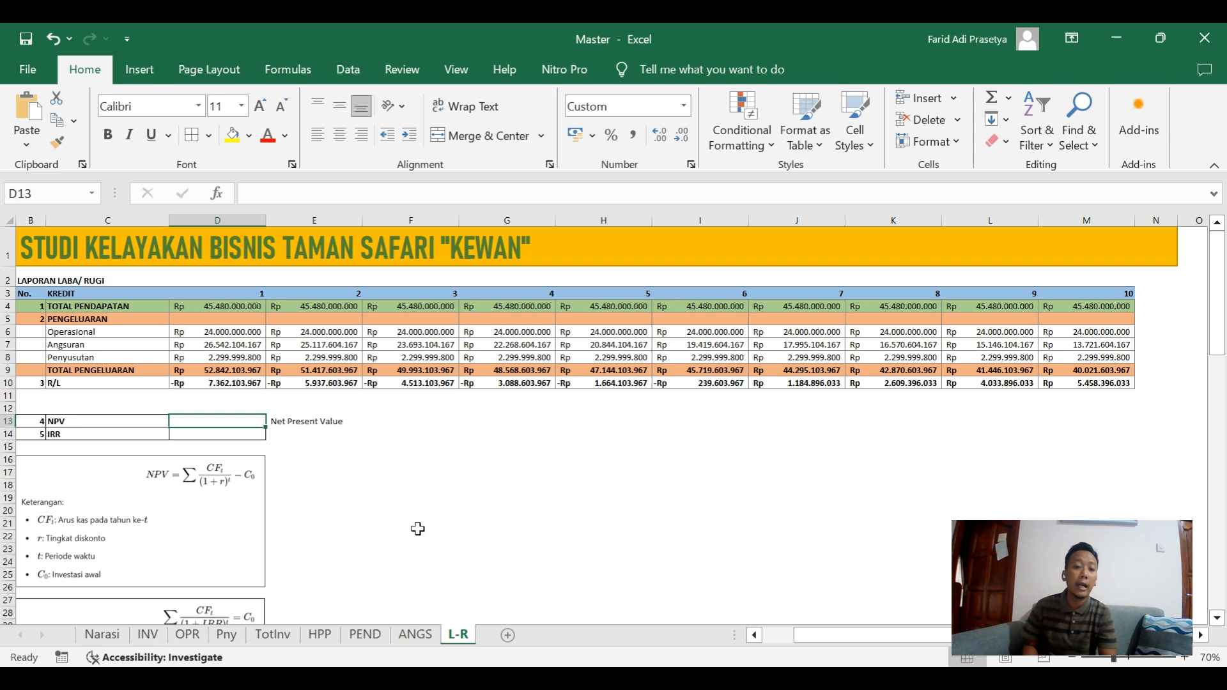
# Extend the note beside NPV to read "Net Present Value (Positif maka Layak)".
pyautogui.click(325, 424)
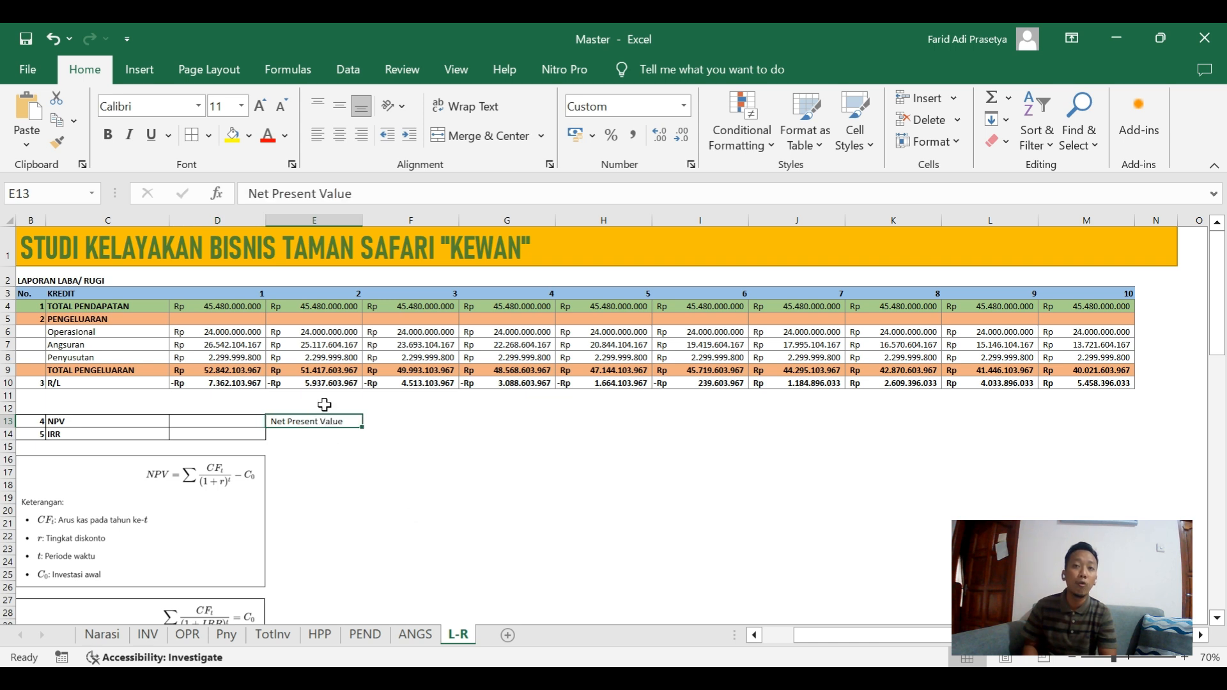
pyautogui.doubleClick(356, 421)
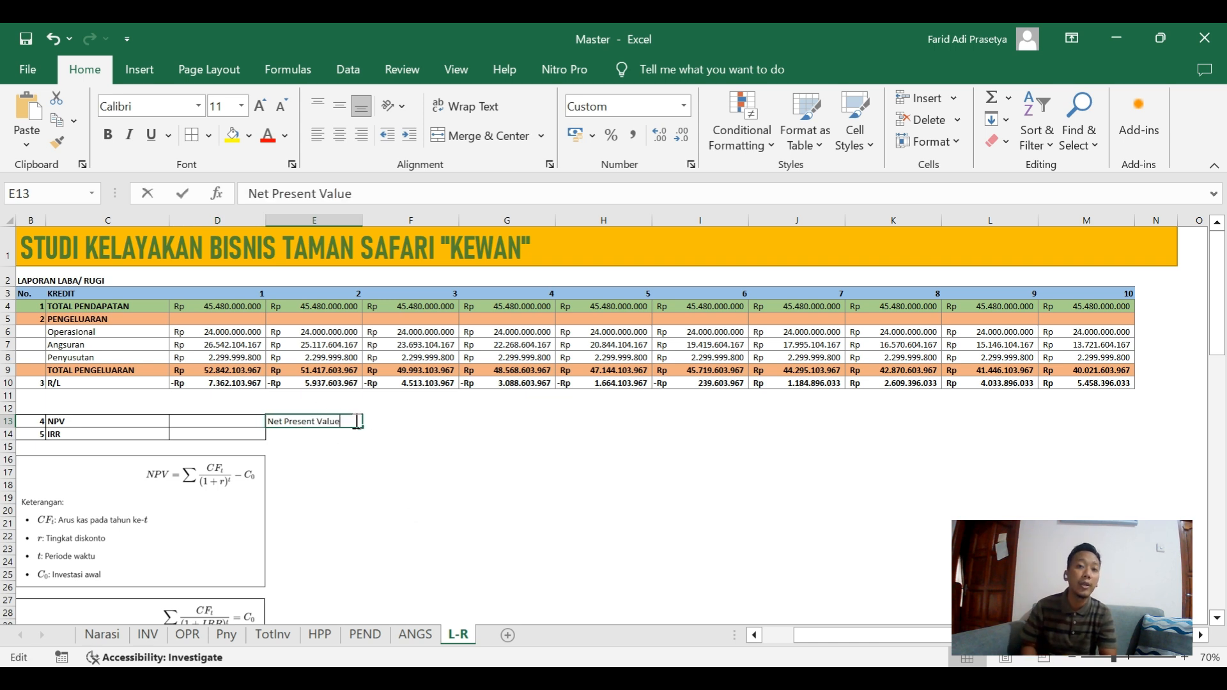
pyautogui.write('(')
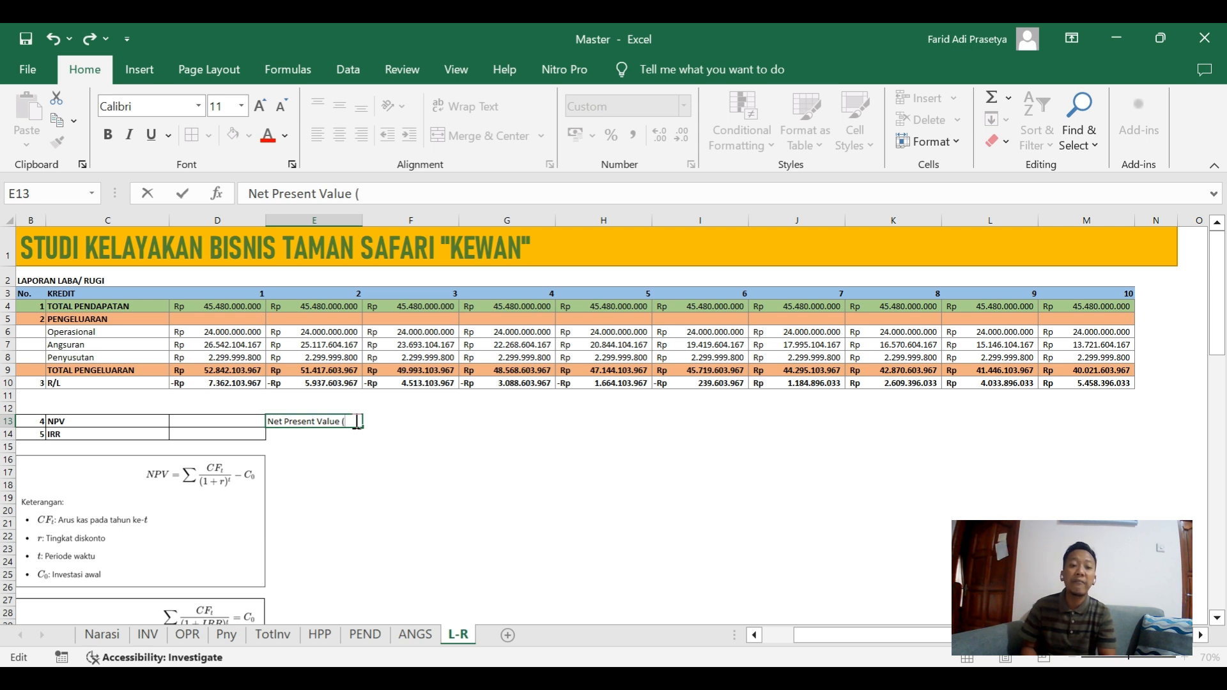
pyautogui.write('Positif')
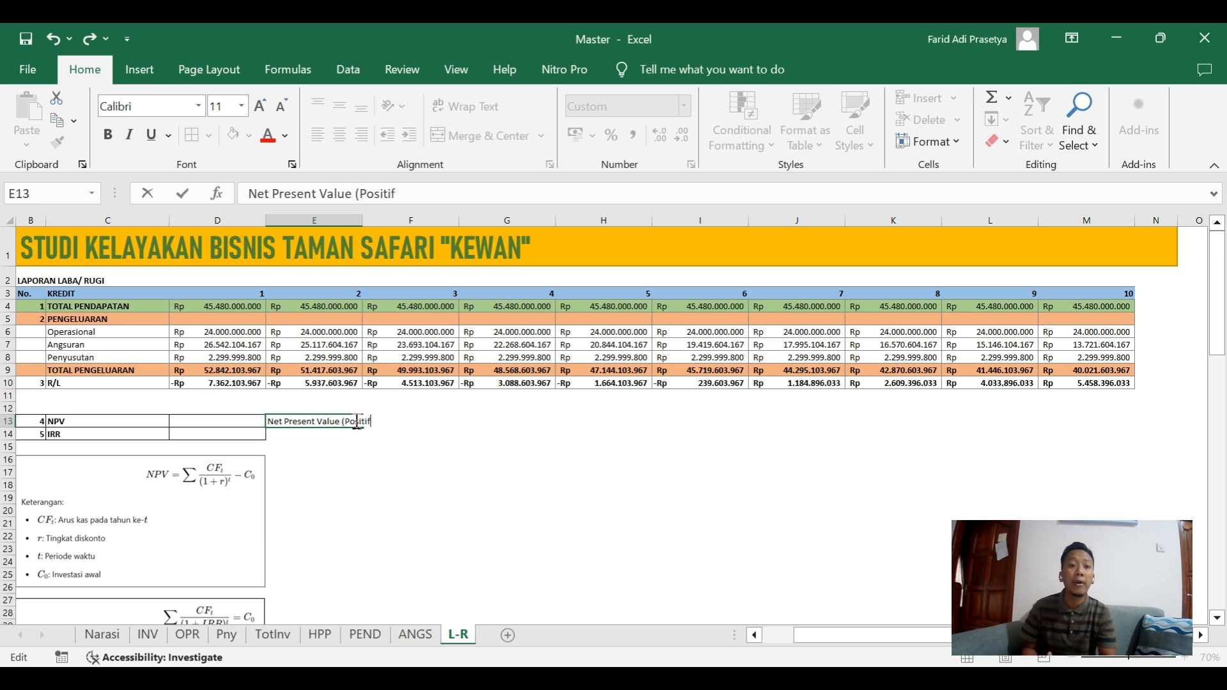
pyautogui.write(' maka Layak)')
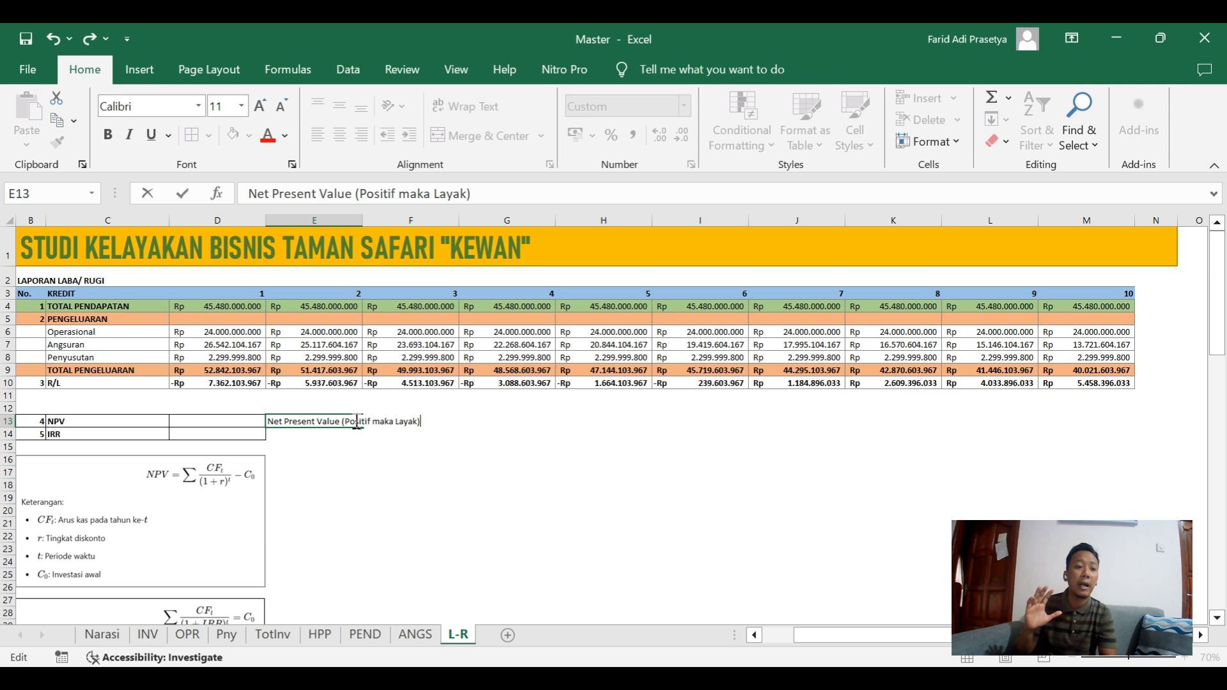
pyautogui.press('Tab')
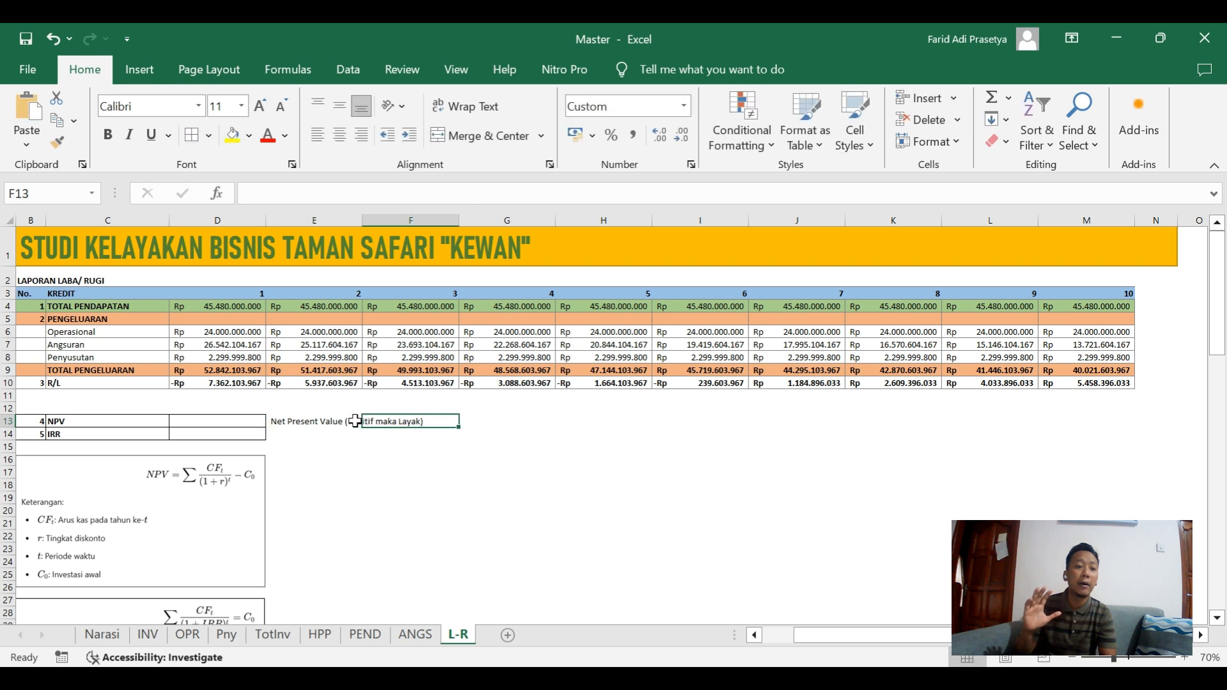
pyautogui.click(389, 459)
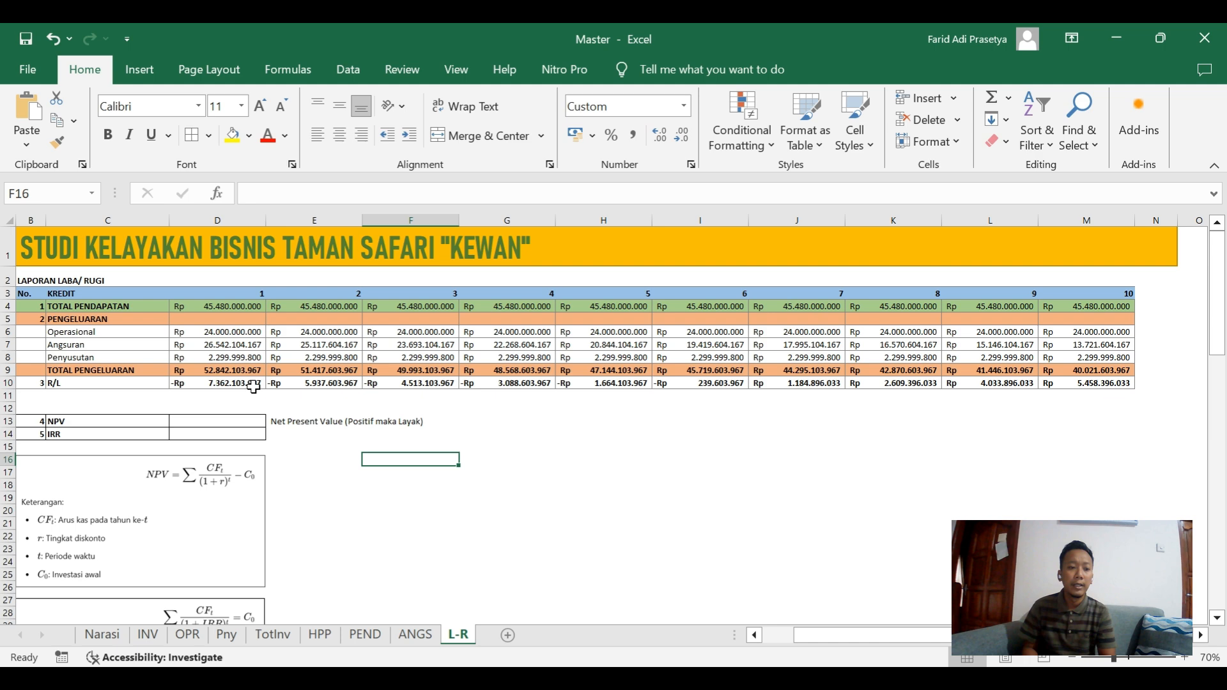
# Give the NPV formula picture a red border.
pyautogui.click(188, 476)
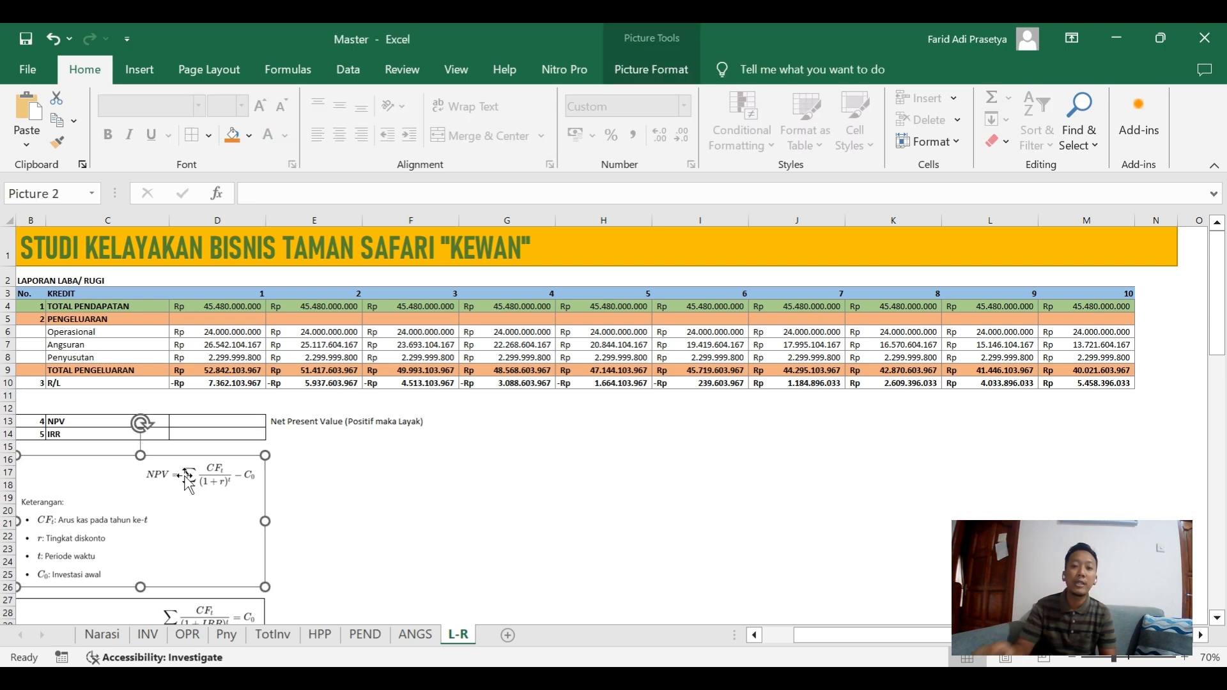
pyautogui.click(675, 74)
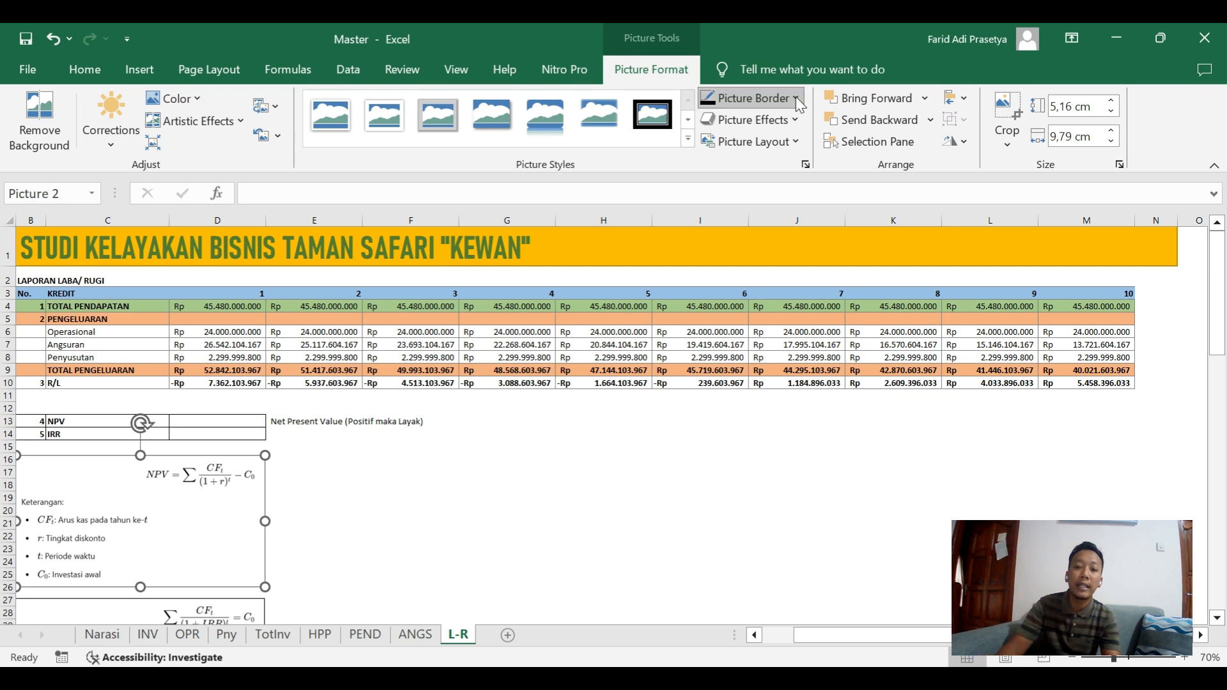
pyautogui.click(412, 509)
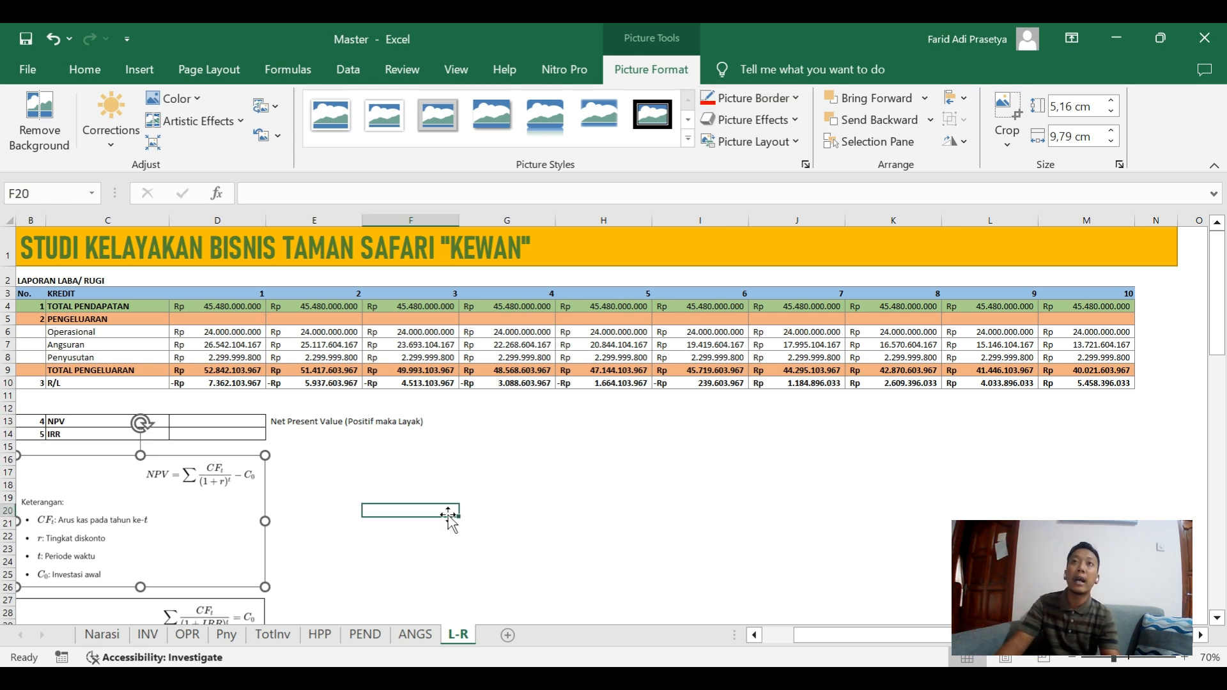
pyautogui.click(224, 495)
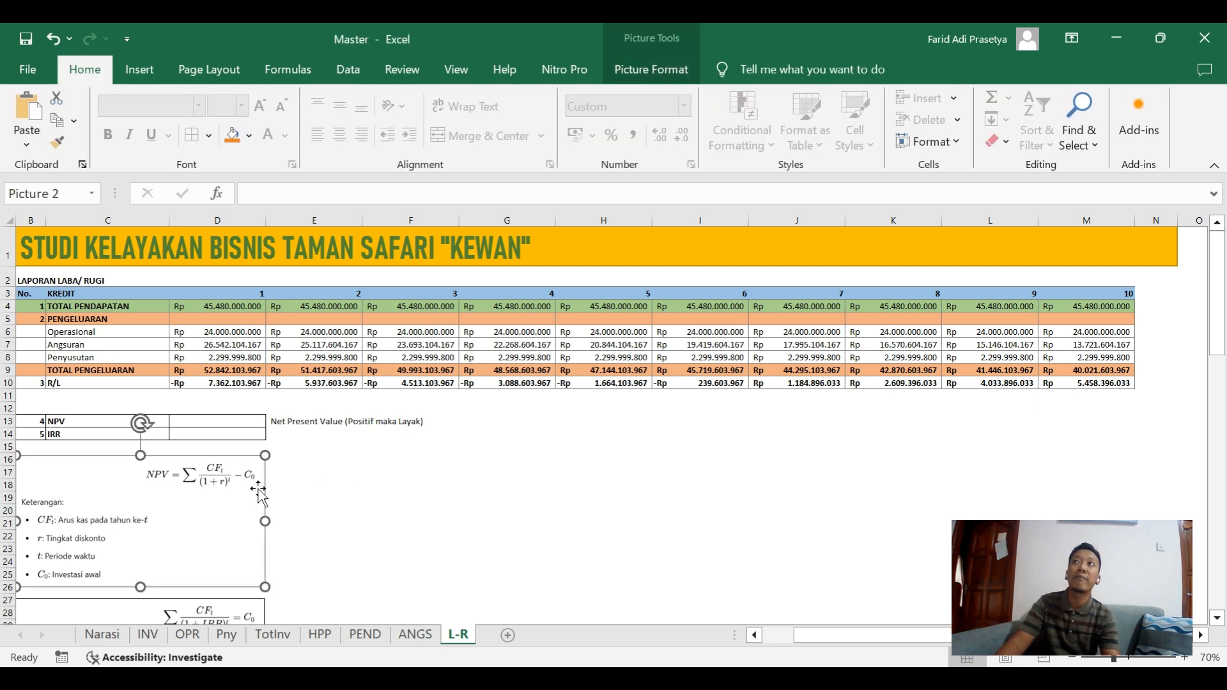
pyautogui.click(350, 468)
# Add the label "NPV (manual)" in cell C11 below the R/L row.
pyautogui.press('Left')
pyautogui.press('Left')
pyautogui.press('Left')
pyautogui.press('Left')
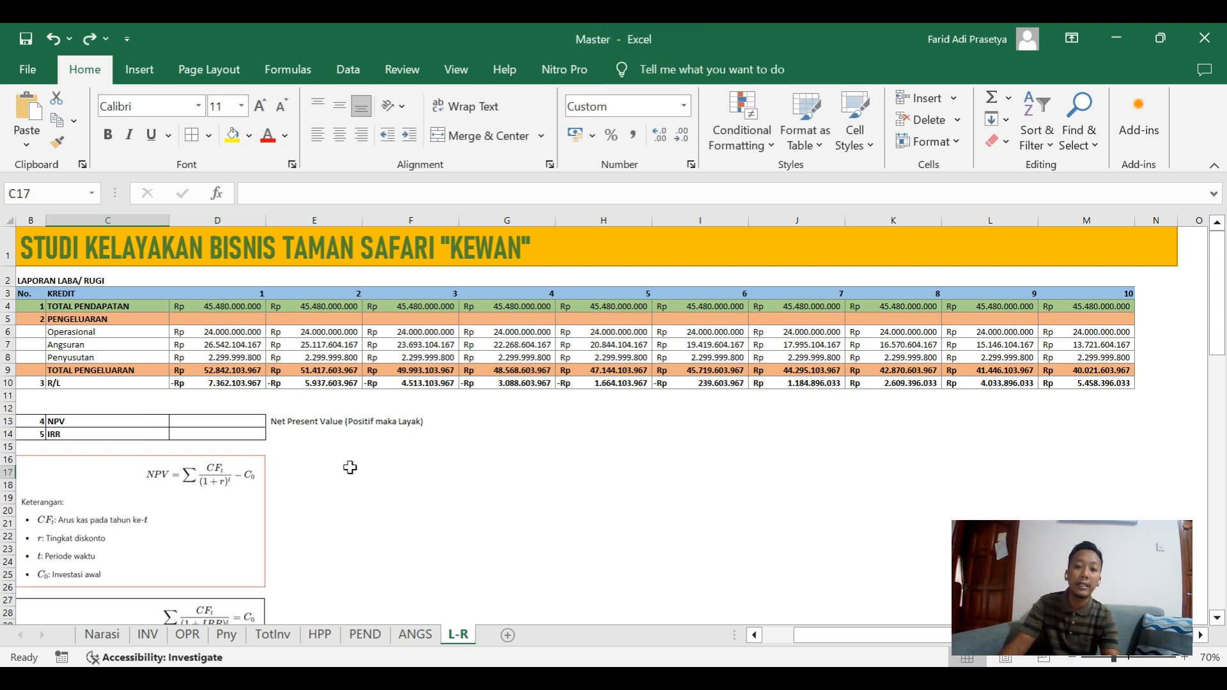
pyautogui.press('Up')
pyautogui.press('Up')
pyautogui.press('Up')
pyautogui.press('Up')
pyautogui.press('Up')
pyautogui.press('Up')
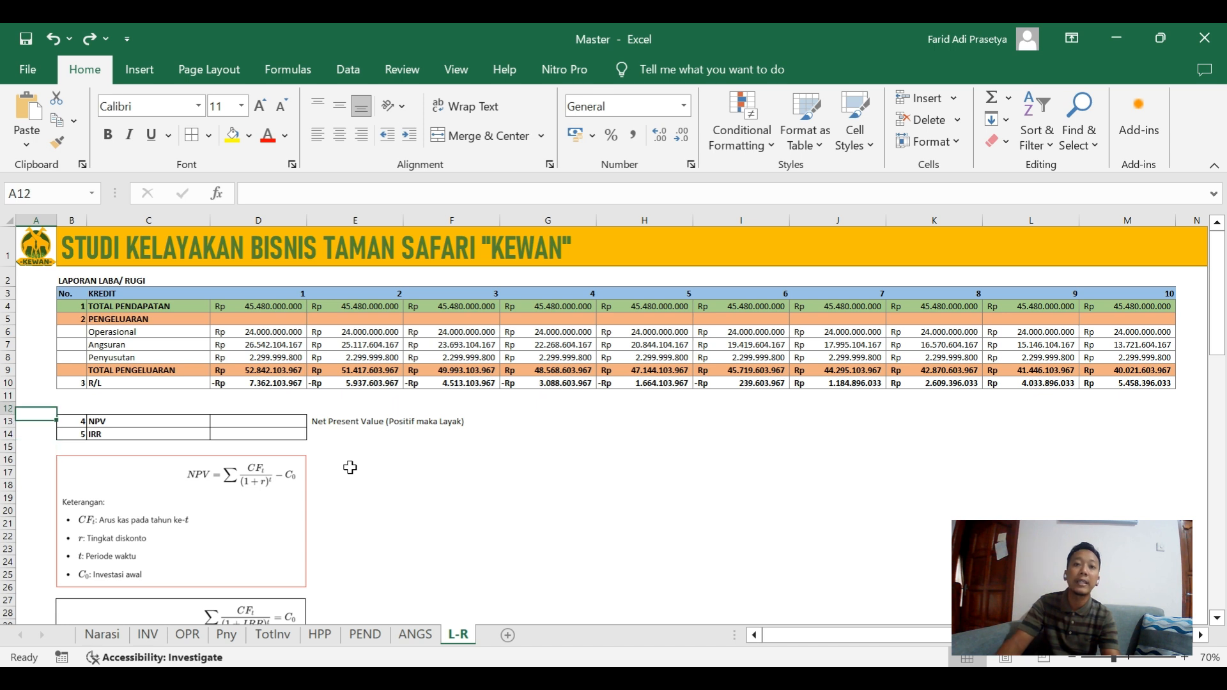
pyautogui.press('Right')
pyautogui.press('Right')
pyautogui.press('Right')
pyautogui.press('Right')
pyautogui.press('Left')
pyautogui.press('Left')
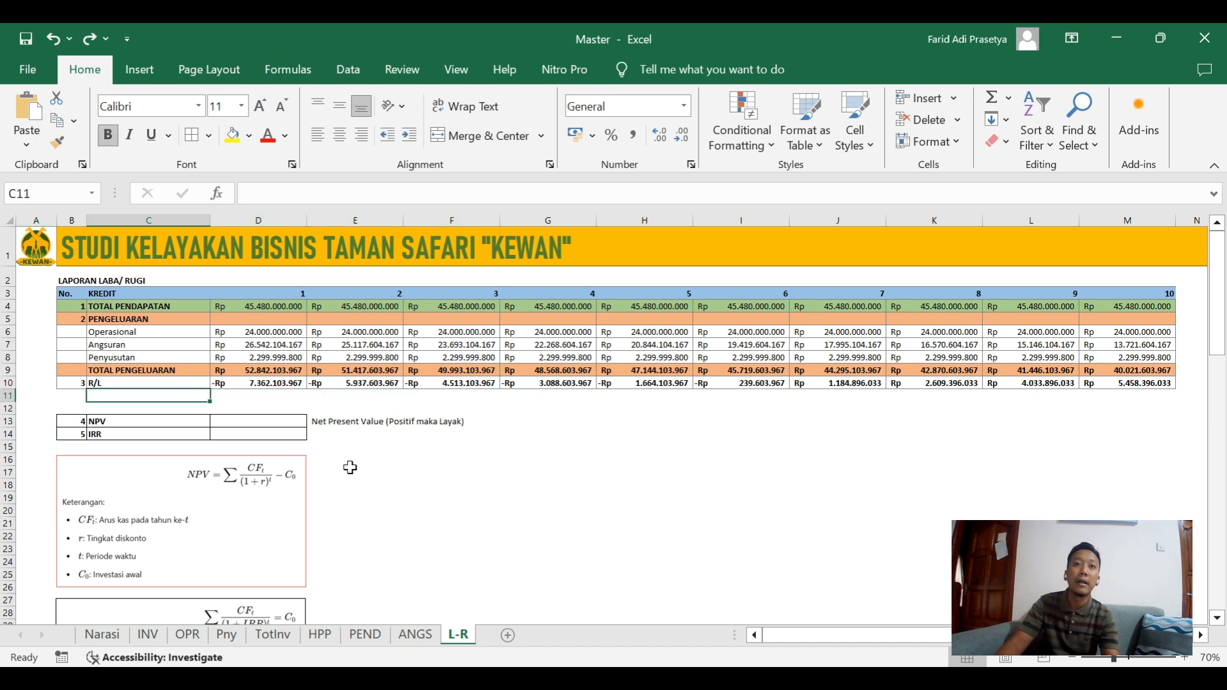
pyautogui.write('NPC')
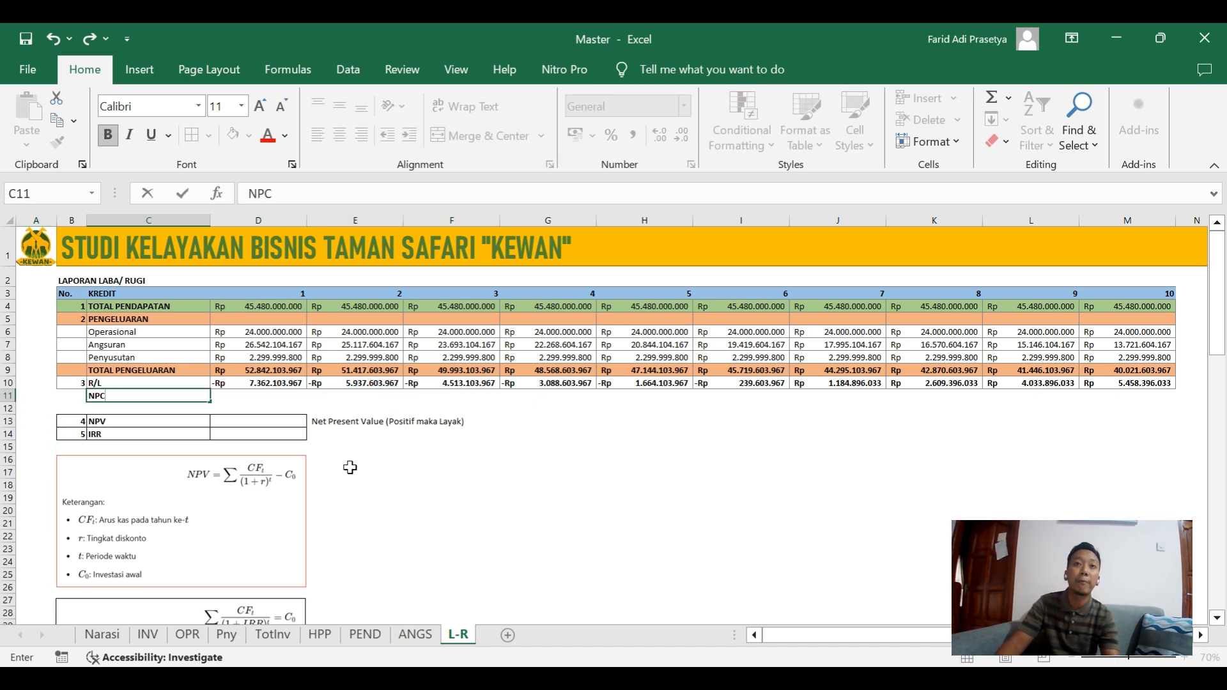
pyautogui.press('BackSpace')
pyautogui.write('V')
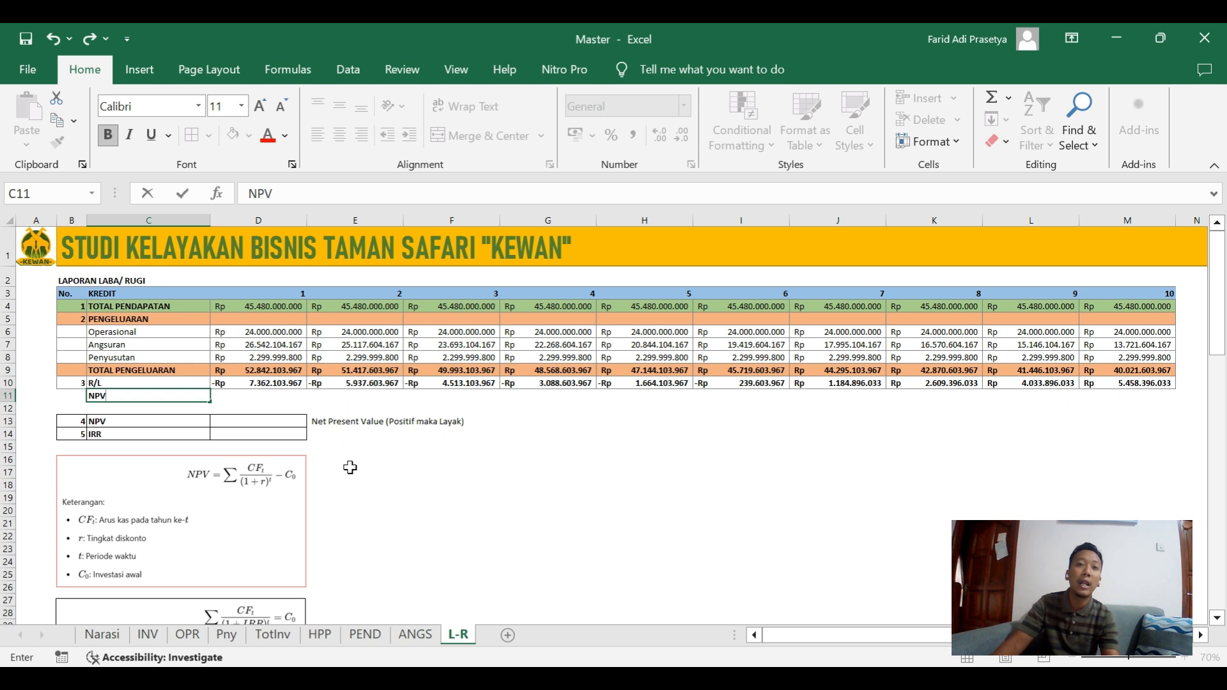
pyautogui.write(' (')
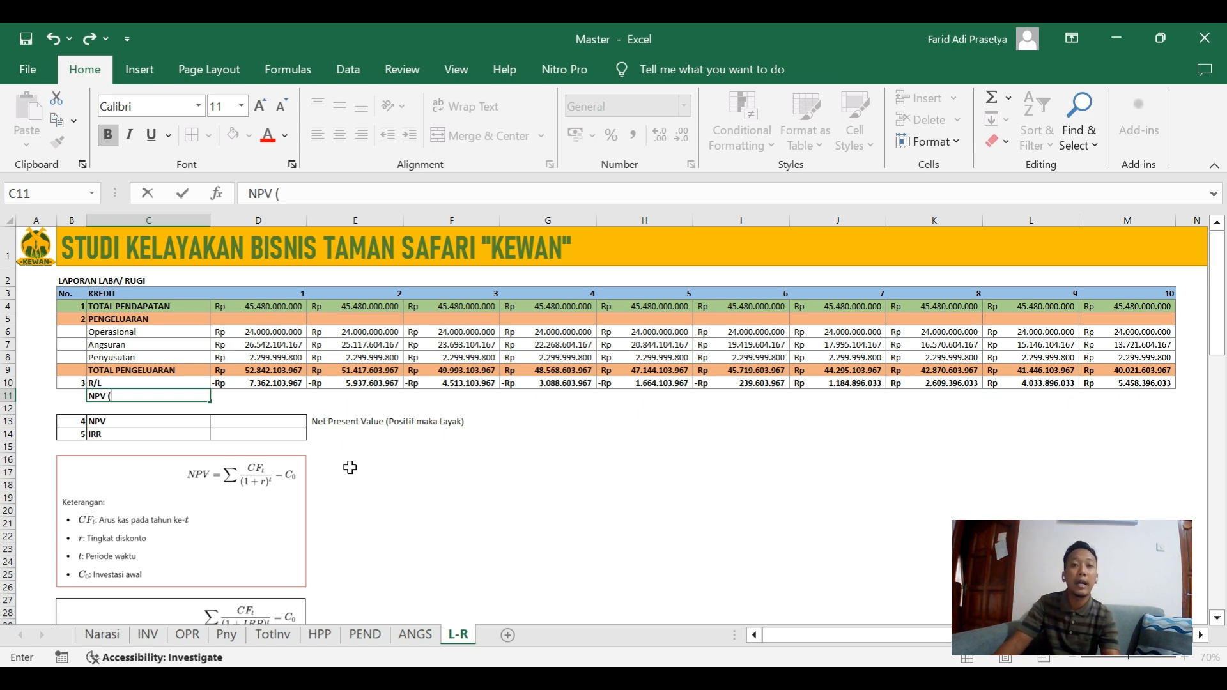
pyautogui.write('manual)')
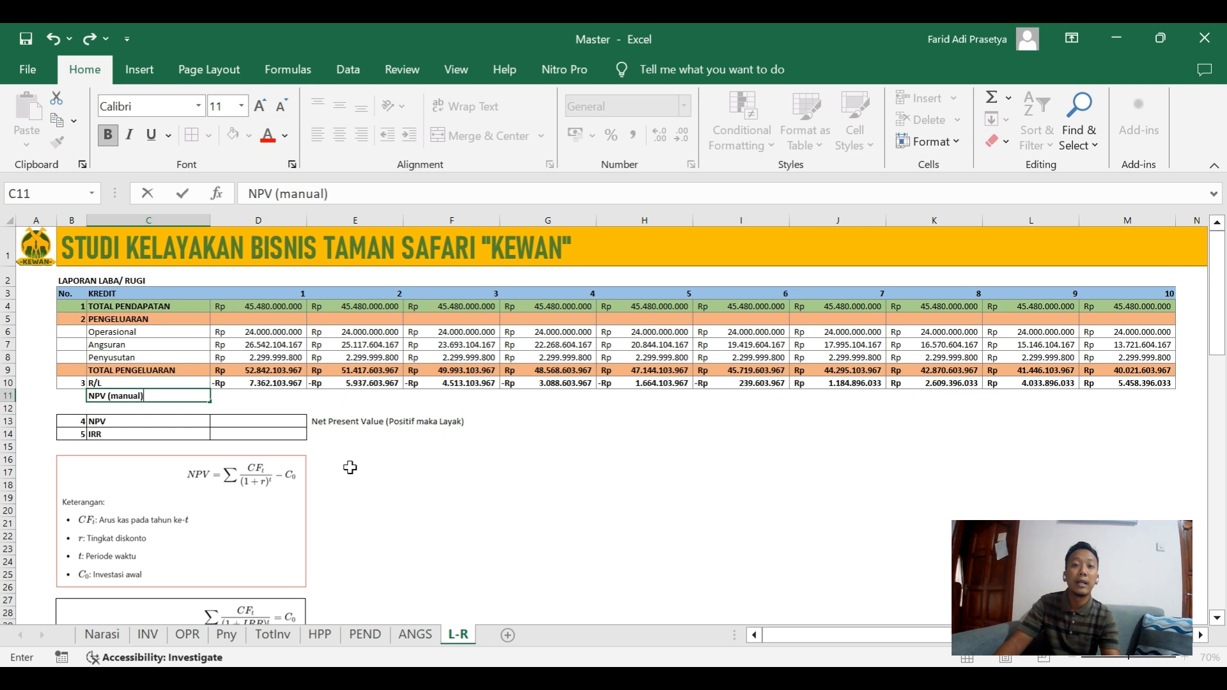
pyautogui.hotkey('ctrl', 'Return')
pyautogui.press('Tab')
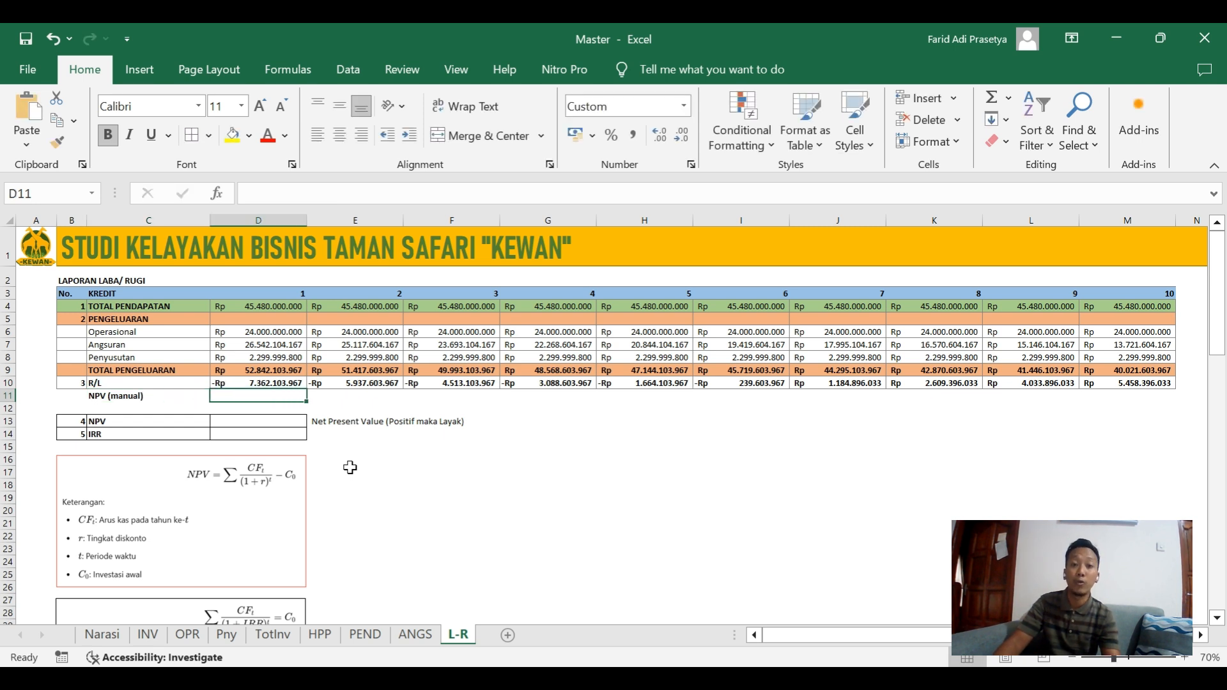
# Set the loan interest (Bunga) on the ANGS sheet to 8% and return to the L-R sheet.
pyautogui.hscroll(1, 775, 547)
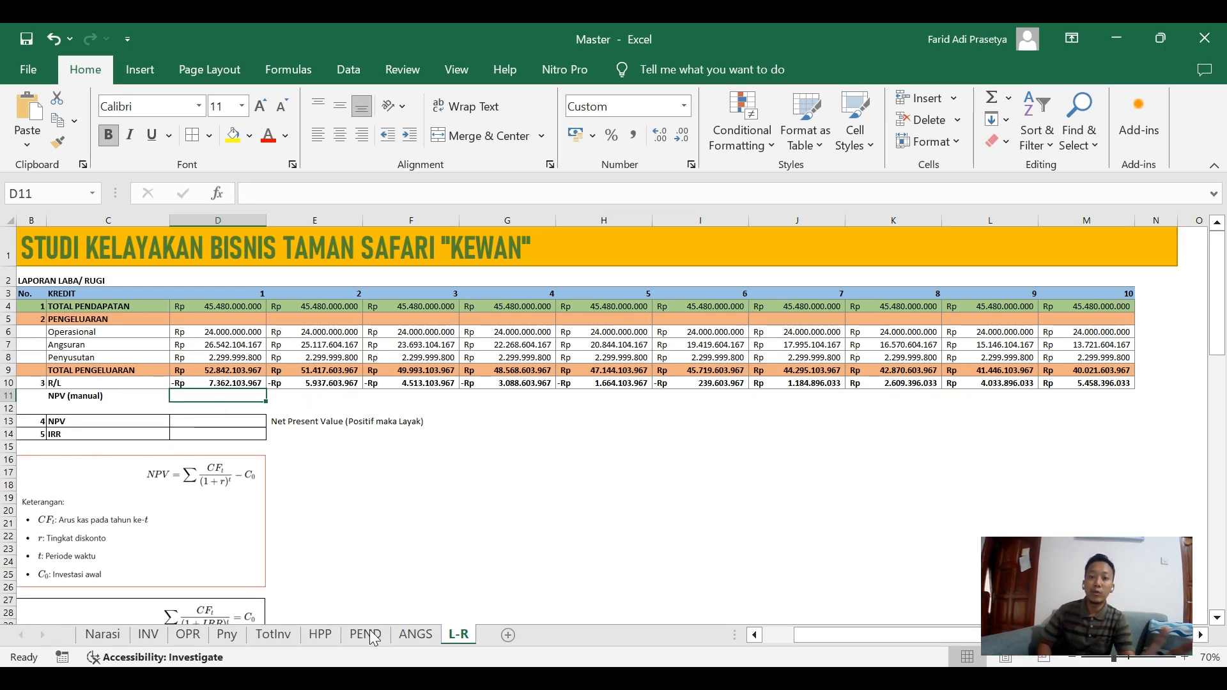
pyautogui.click(592, 598)
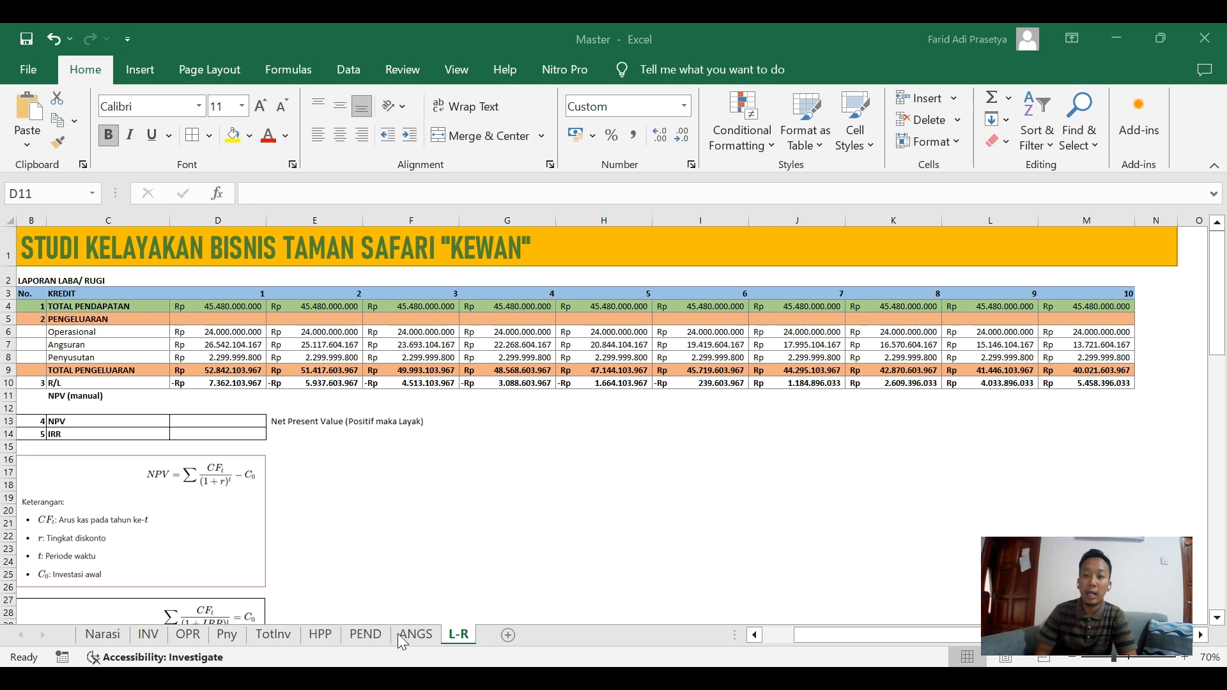
pyautogui.click(416, 635)
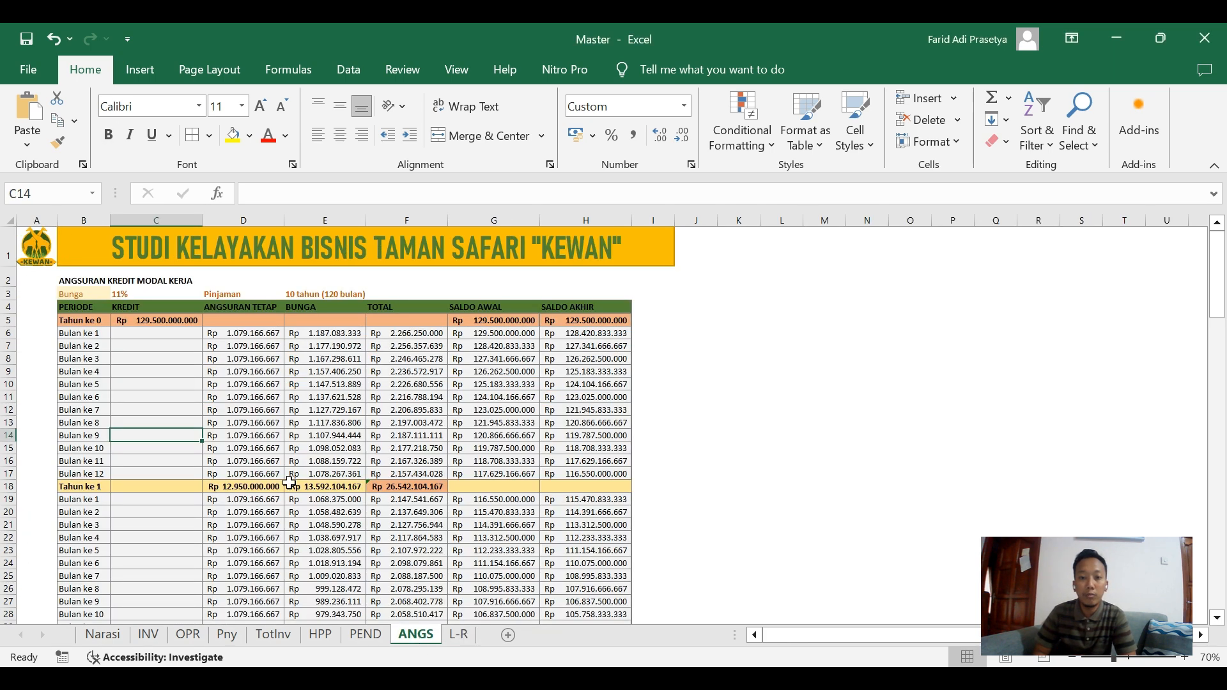
pyautogui.click(105, 298)
pyautogui.write('8')
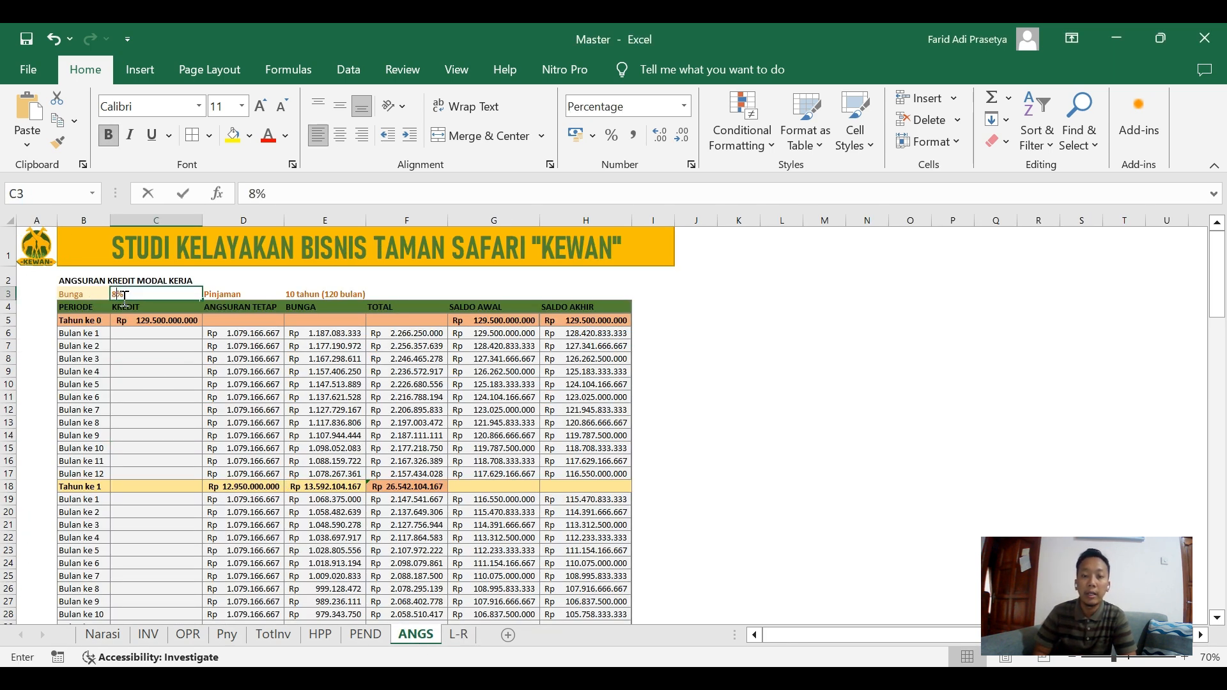
pyautogui.click(455, 636)
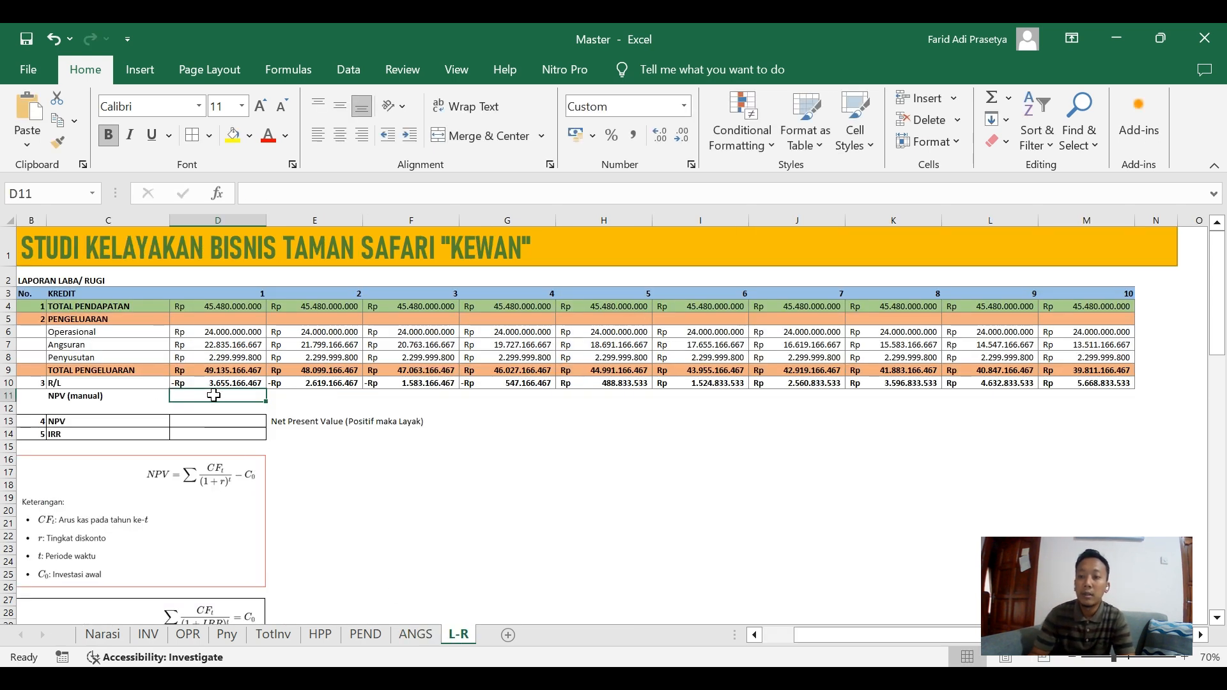
# Discount year 1's R/L in D11 with =D10/(1+Narasi!$D$15)^'L-R'!D3 and fill the formula across to M11.
pyautogui.write('=')
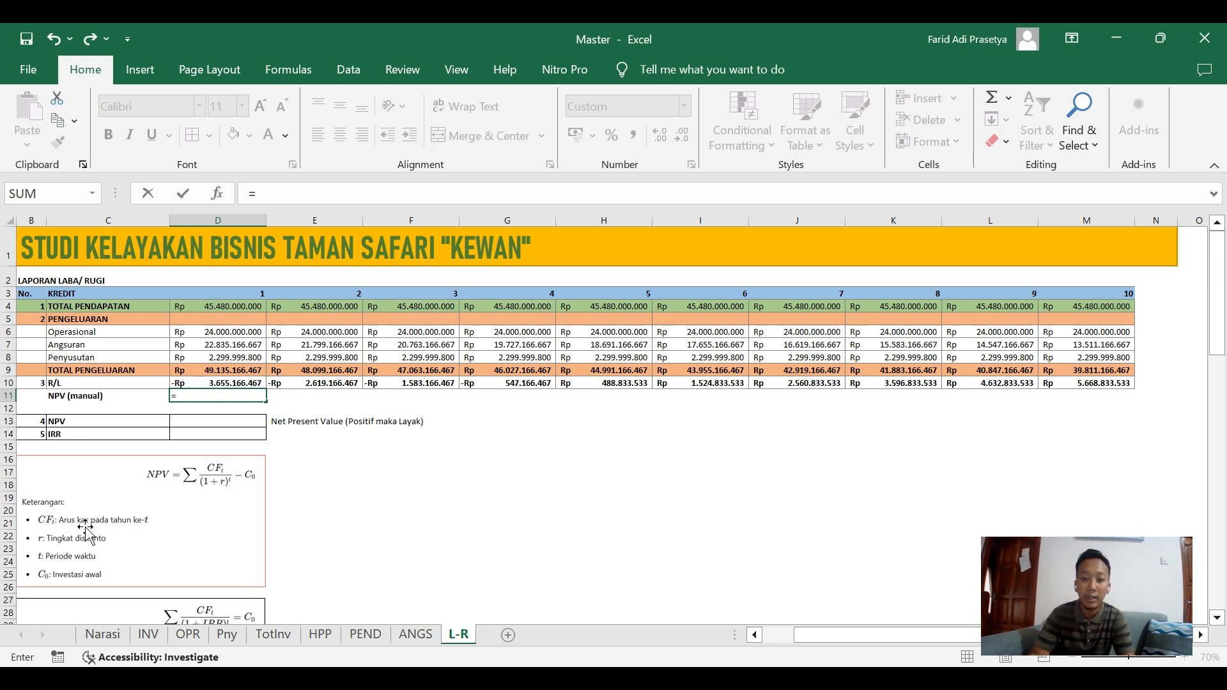
pyautogui.click(222, 383)
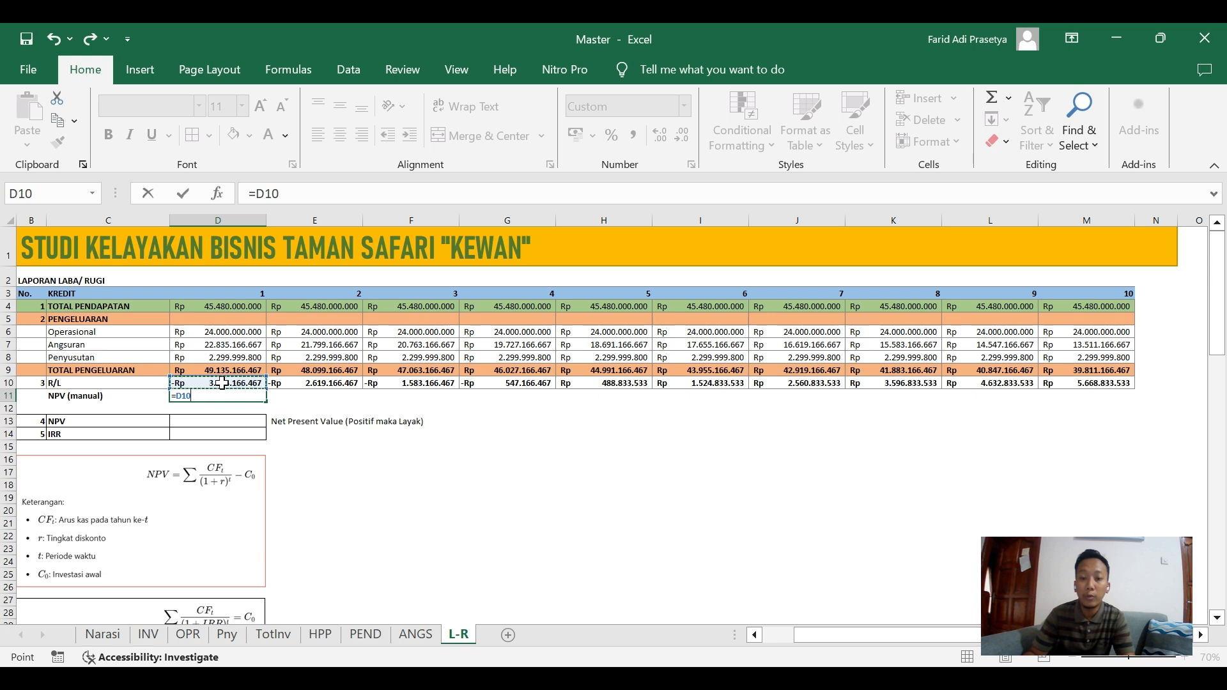
pyautogui.write('/')
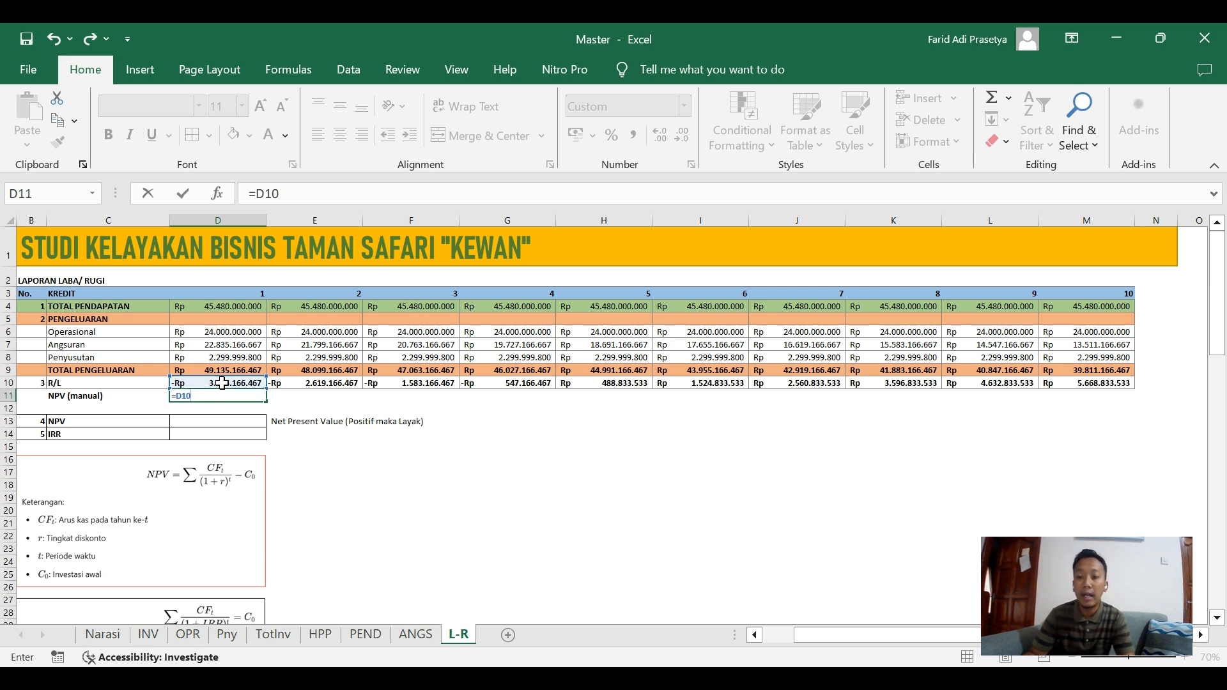
pyautogui.write('(')
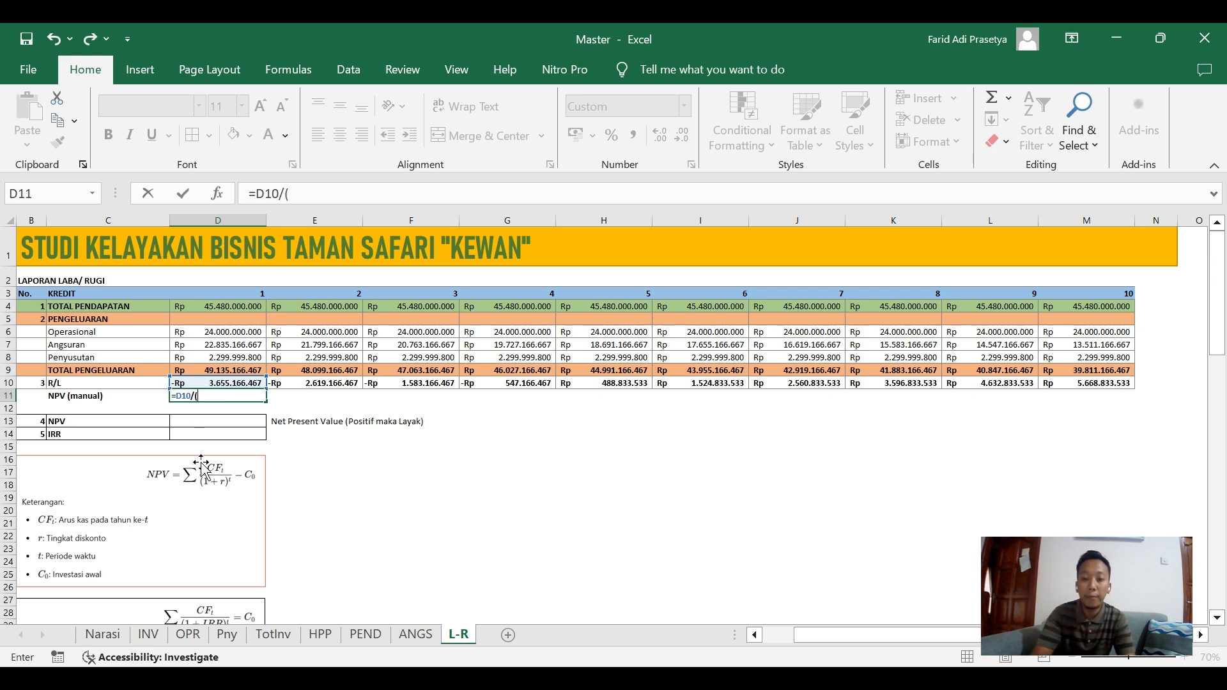
pyautogui.write('1+')
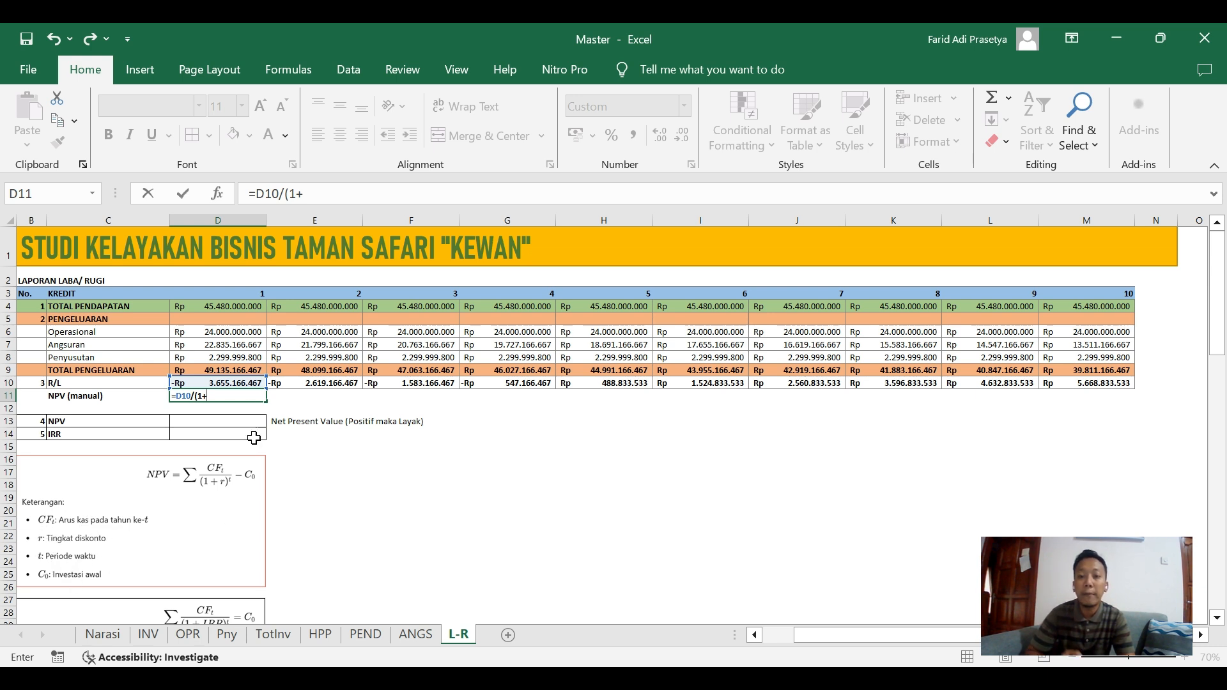
pyautogui.click(112, 646)
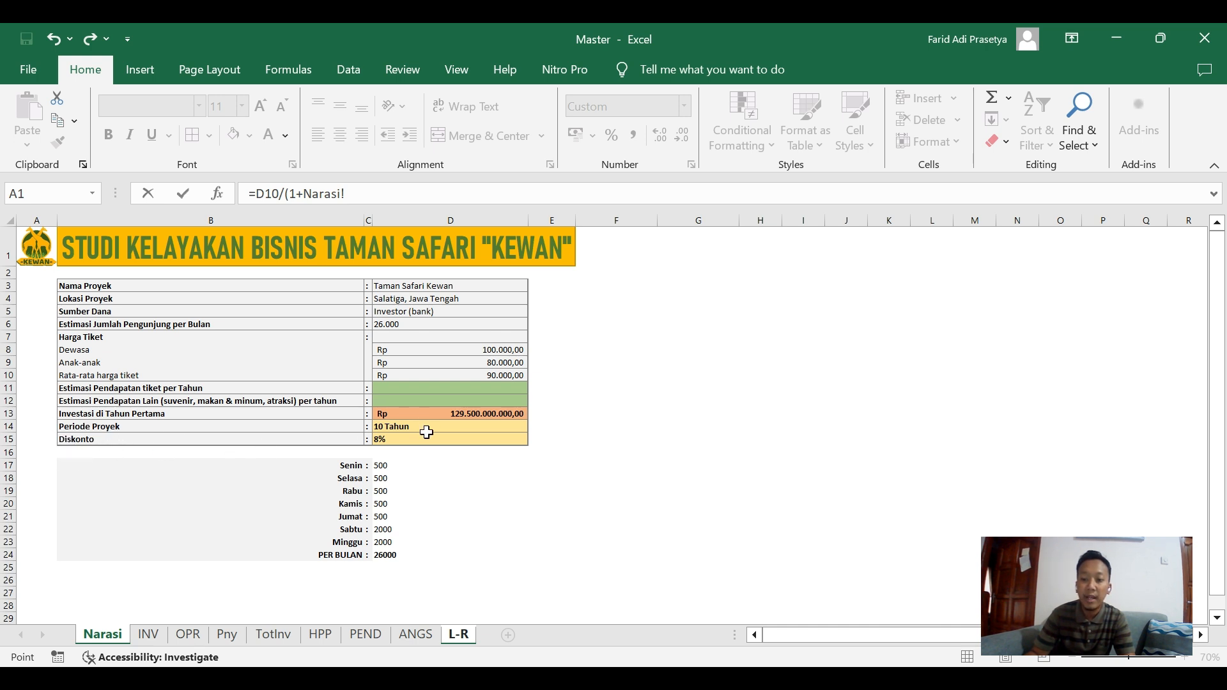
pyautogui.click(389, 440)
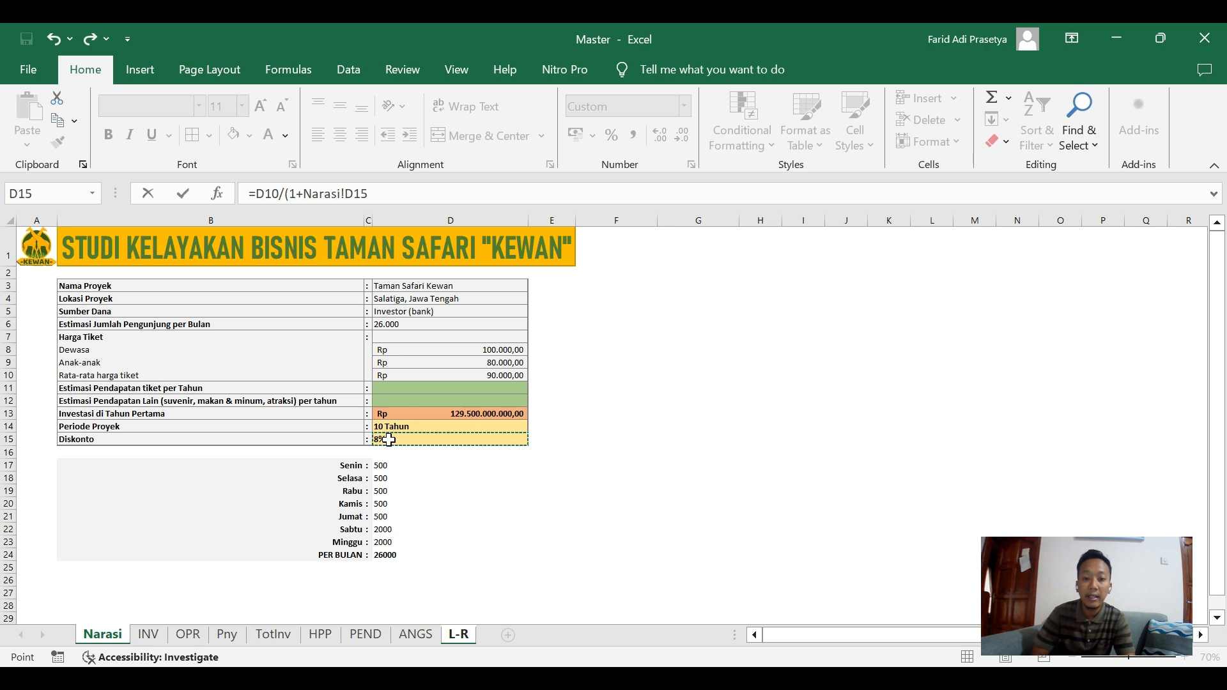
pyautogui.press('F4')
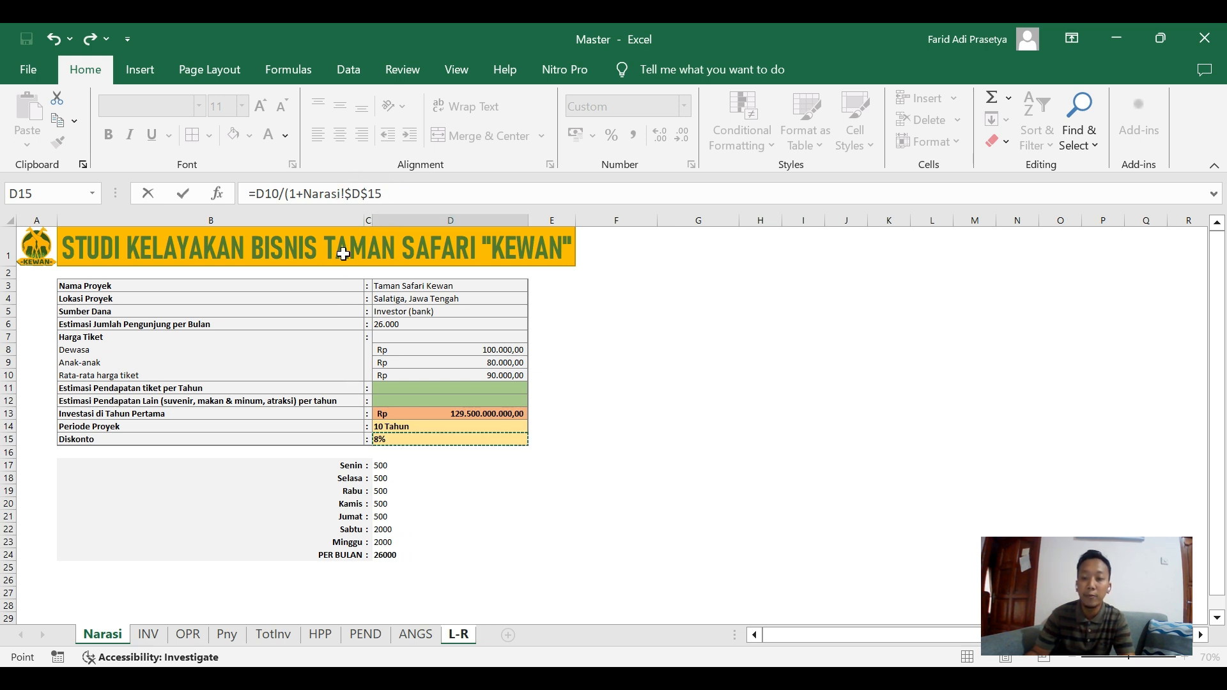
pyautogui.click(399, 196)
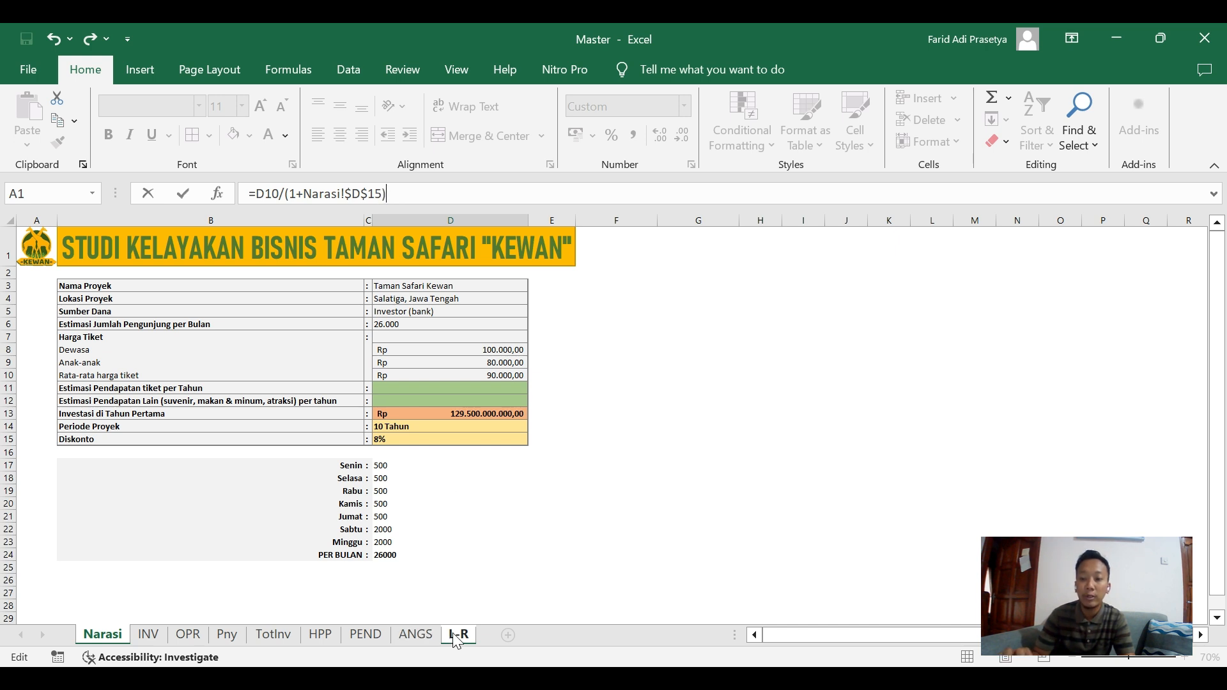
pyautogui.write('^')
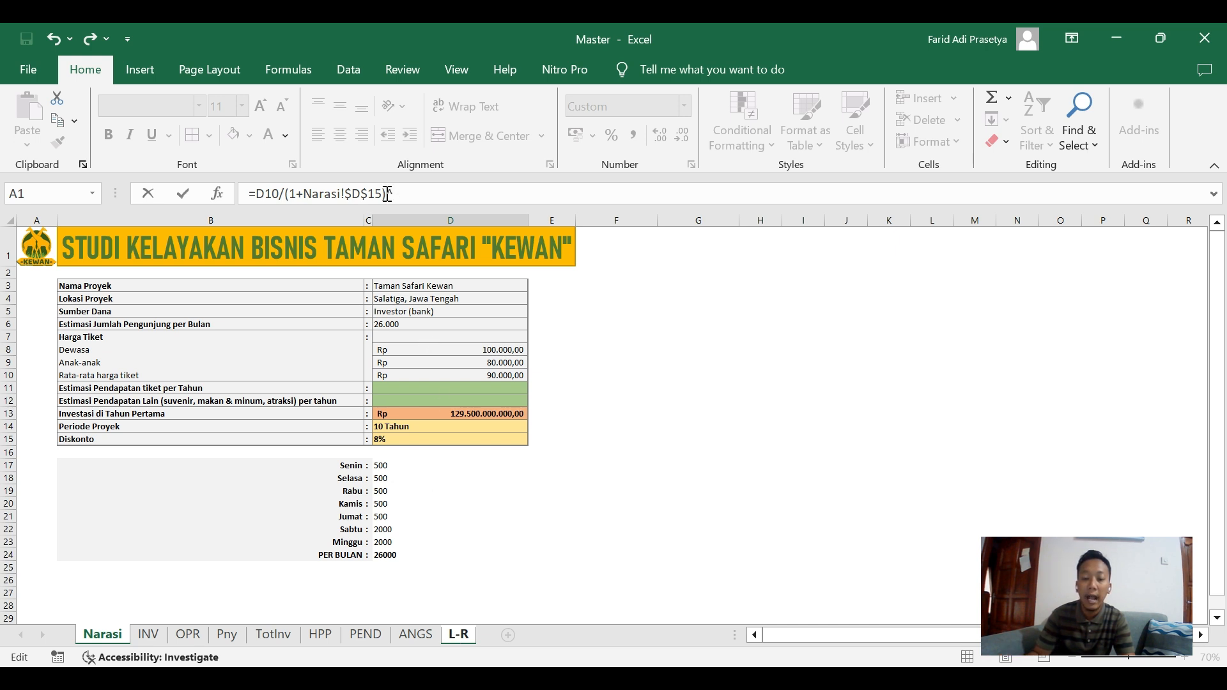
pyautogui.click(454, 636)
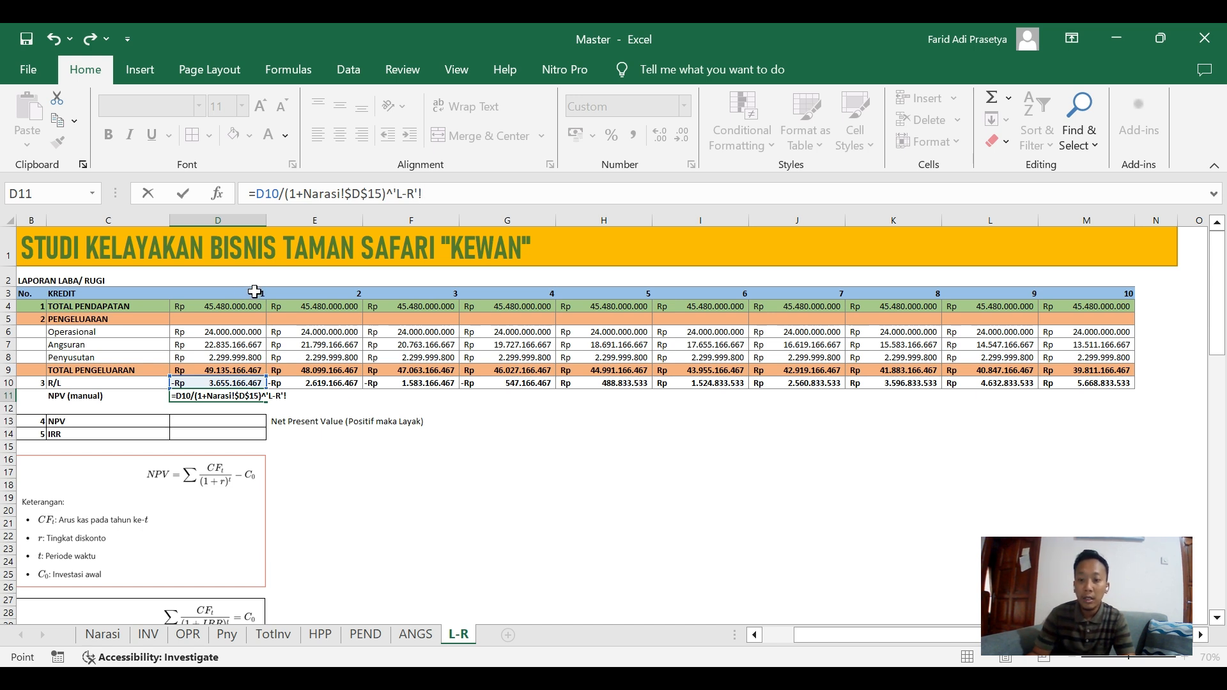
pyautogui.click(255, 292)
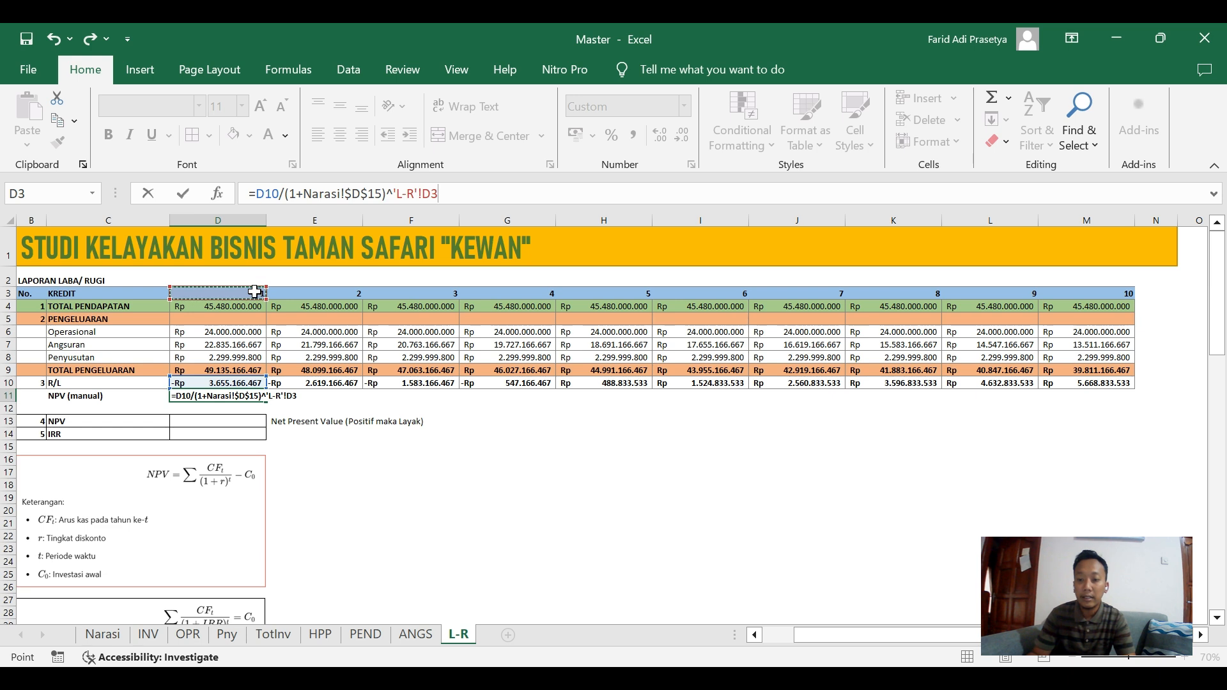
pyautogui.press('Return')
pyautogui.press('Up')
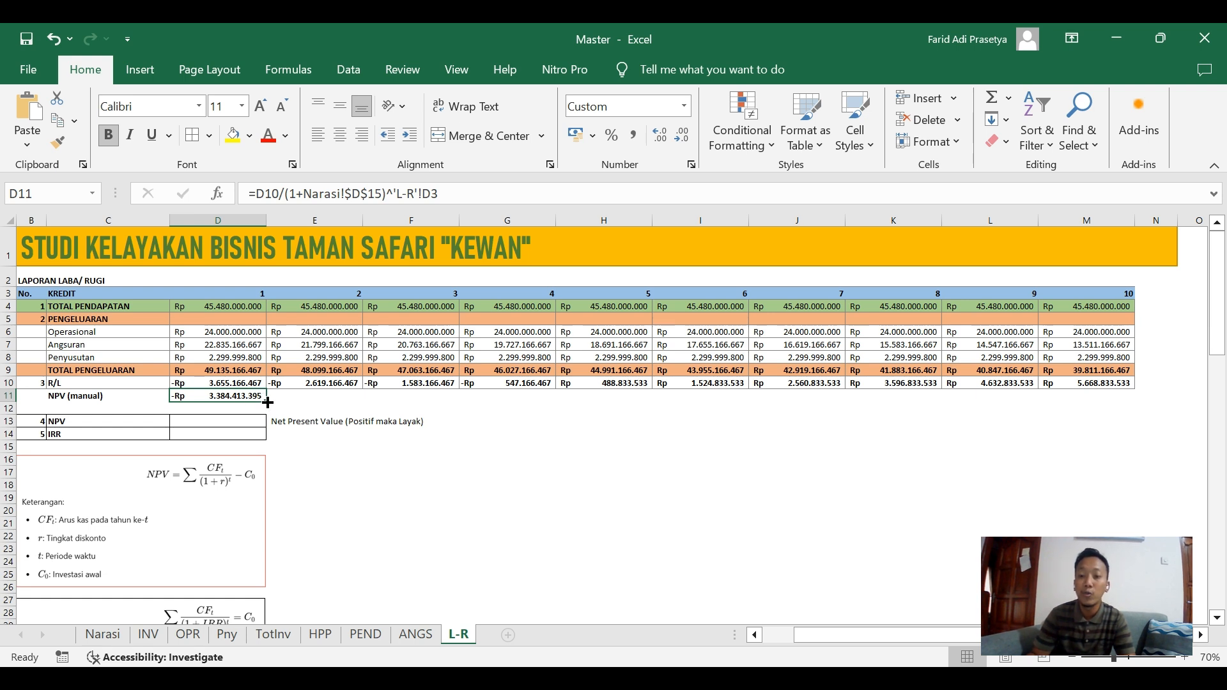
pyautogui.moveTo(268, 403); pyautogui.dragTo(1116, 417)
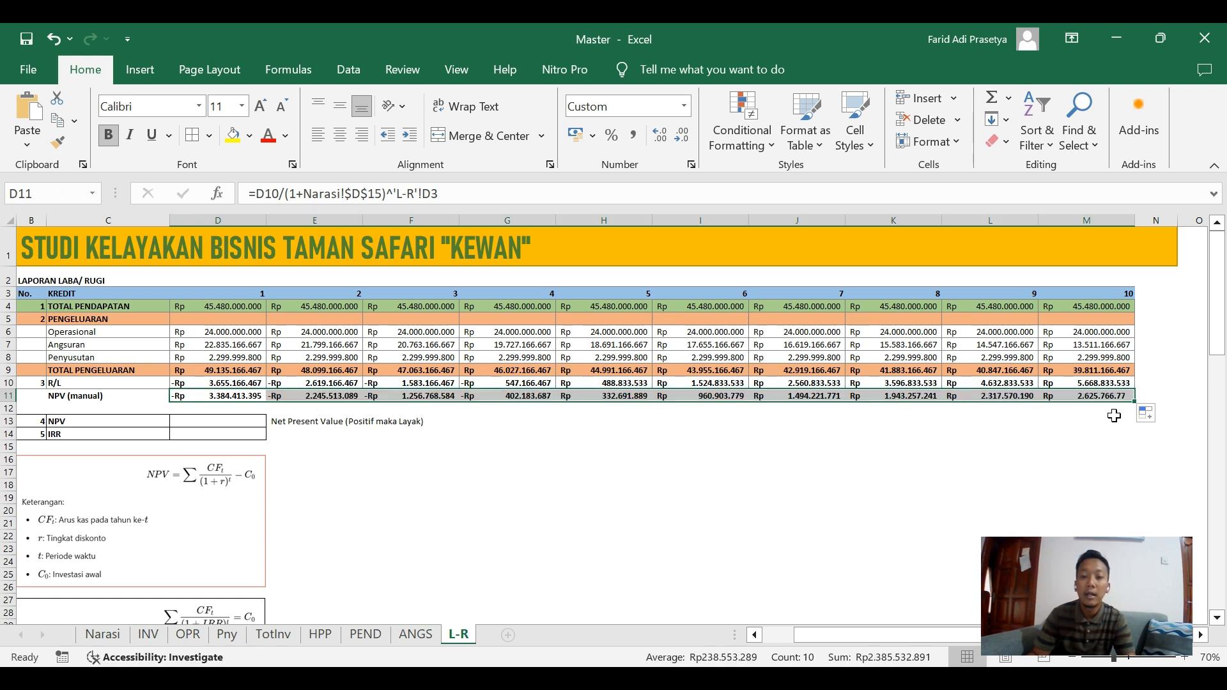
# Total the NPV (manual) row in N11 with =SUM(D11:M11) and autofit column N's width.
pyautogui.click(1154, 398)
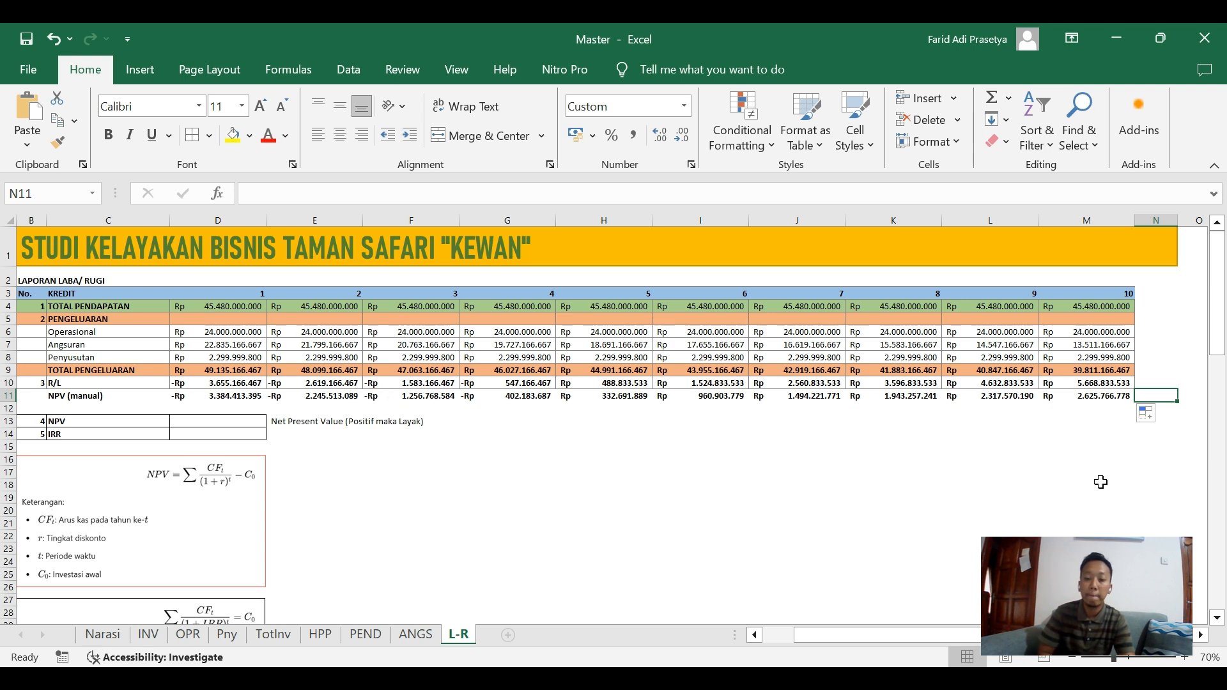
pyautogui.write('=sum')
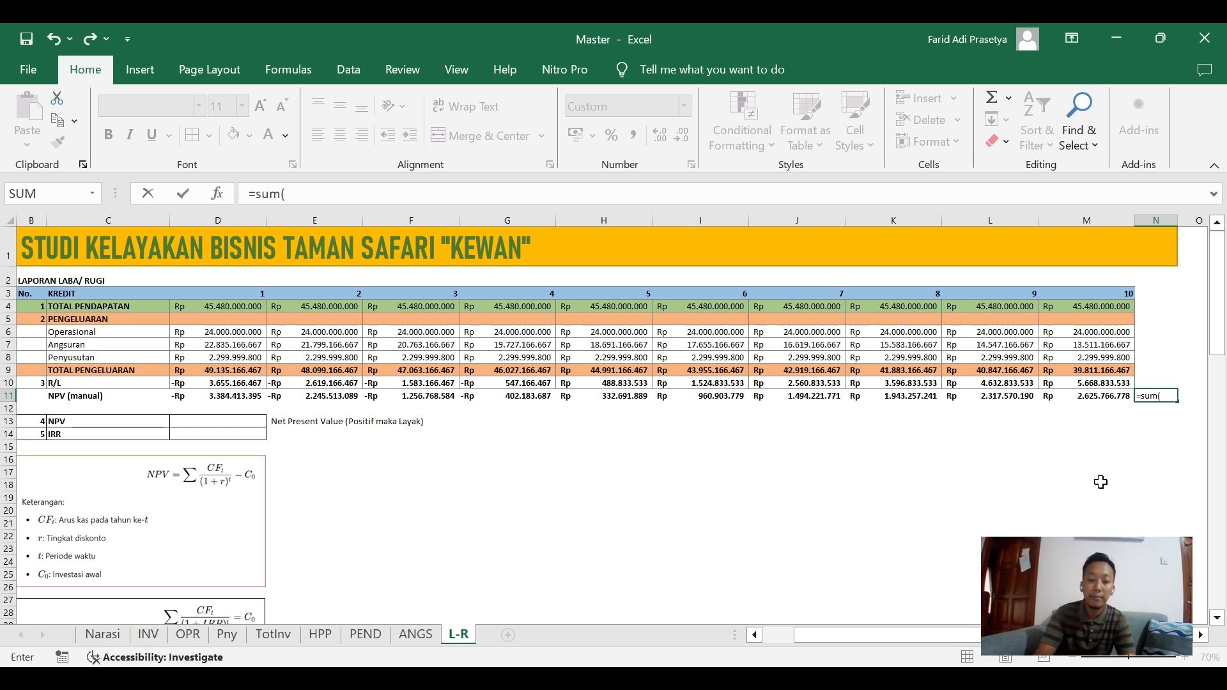
pyautogui.write('(')
pyautogui.click(212, 396)
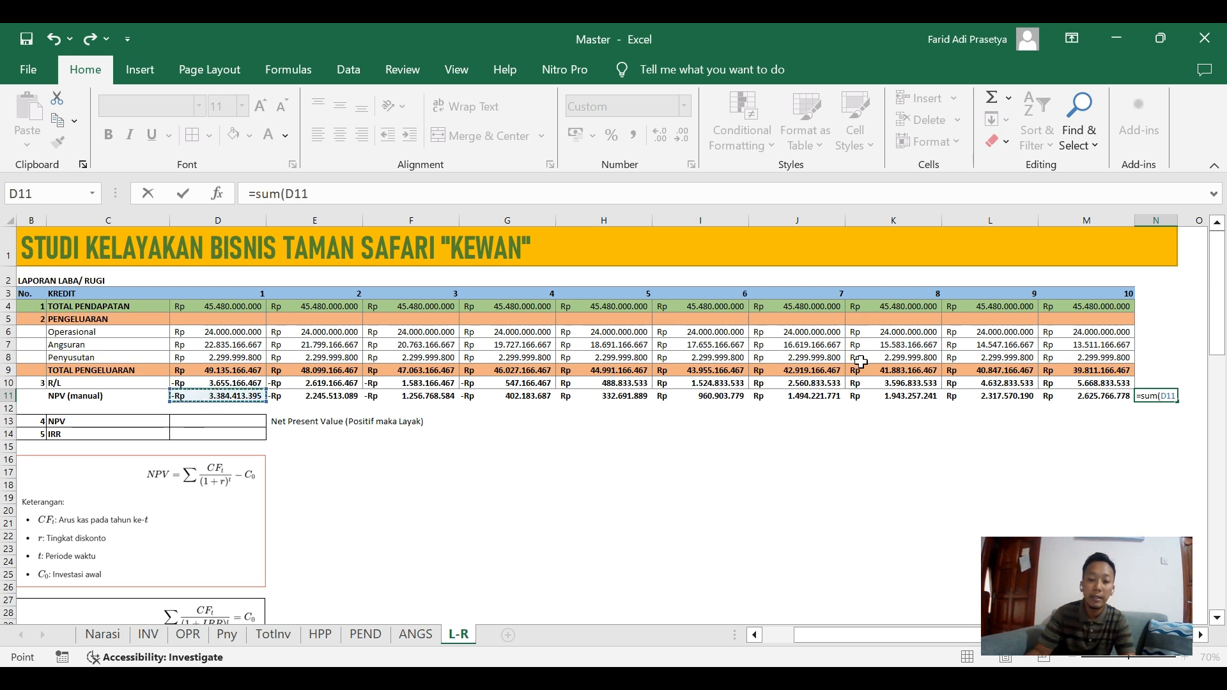
pyautogui.keyDown('shift'); pyautogui.click(1084, 396); pyautogui.keyUp('shift')
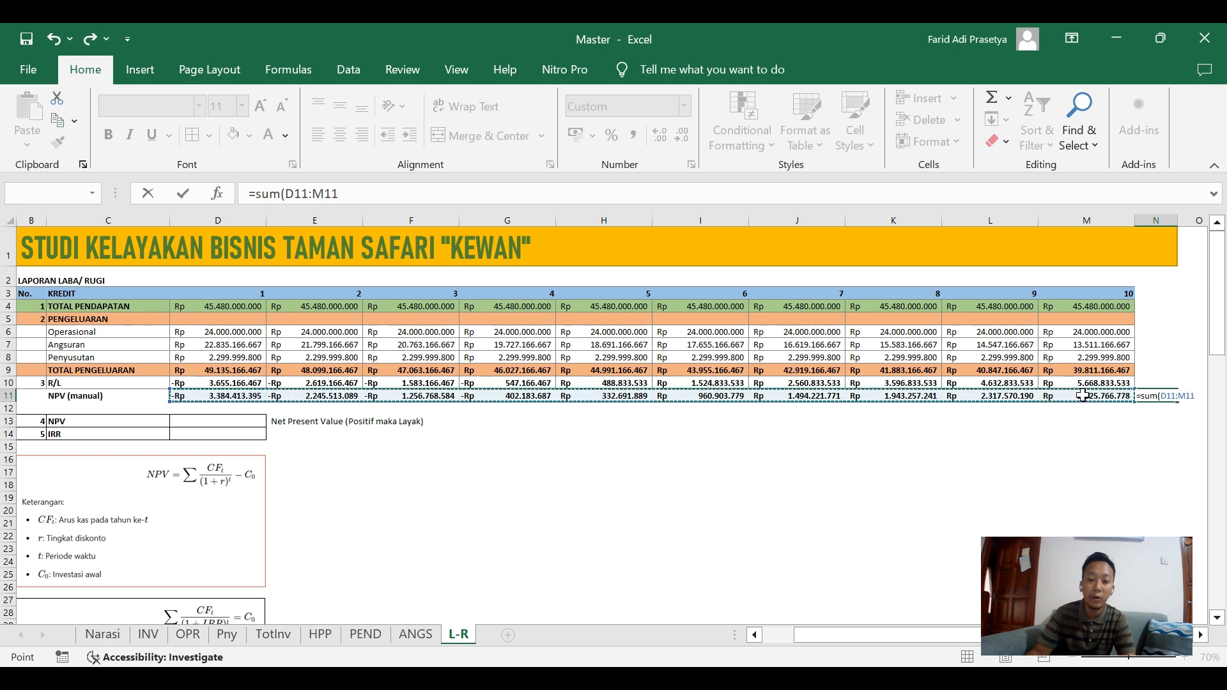
pyautogui.press('Tab')
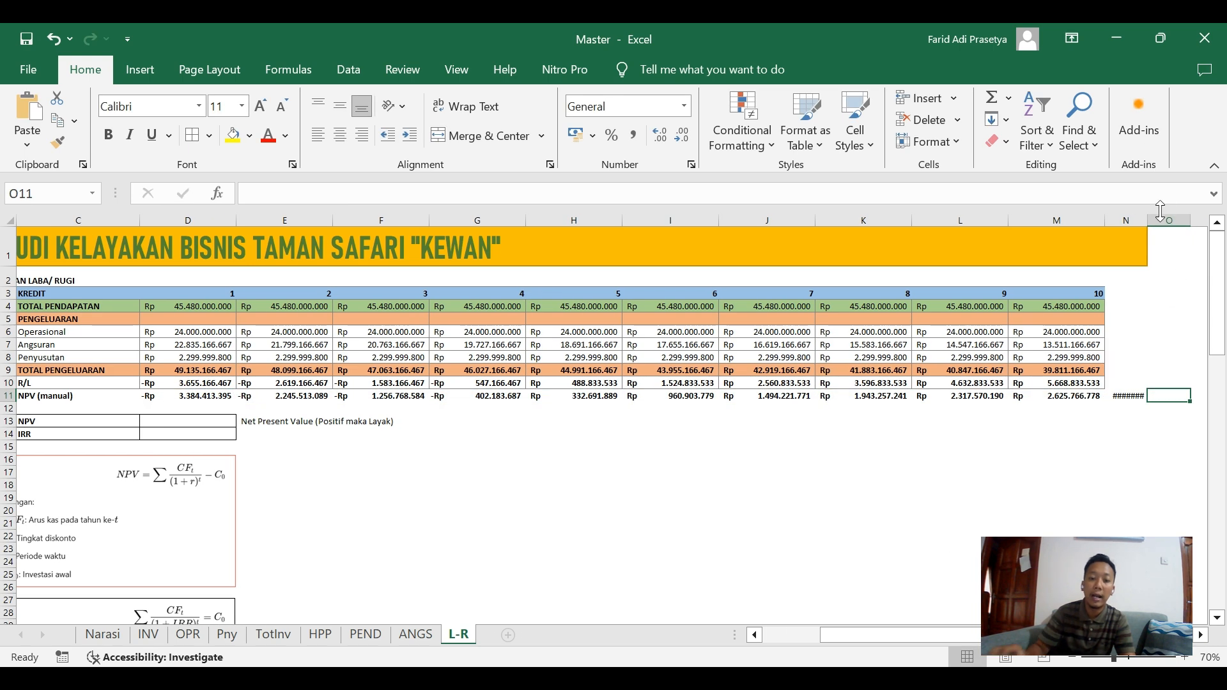
pyautogui.doubleClick(1148, 218)
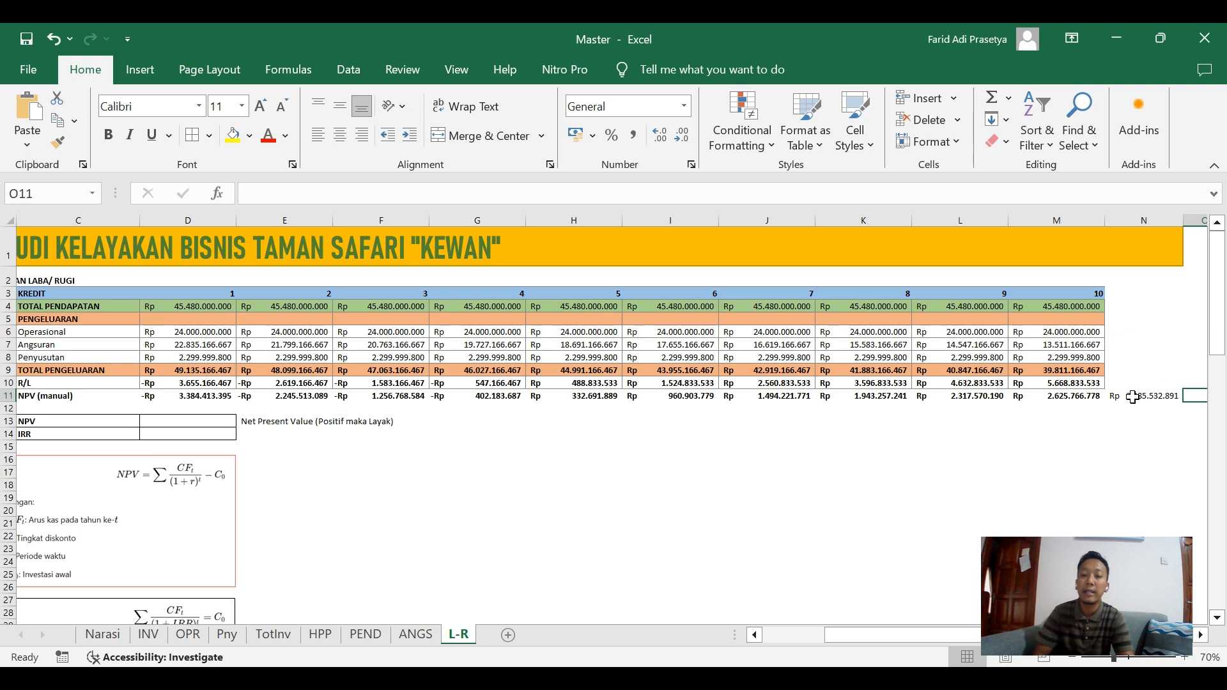
pyautogui.click(1133, 396)
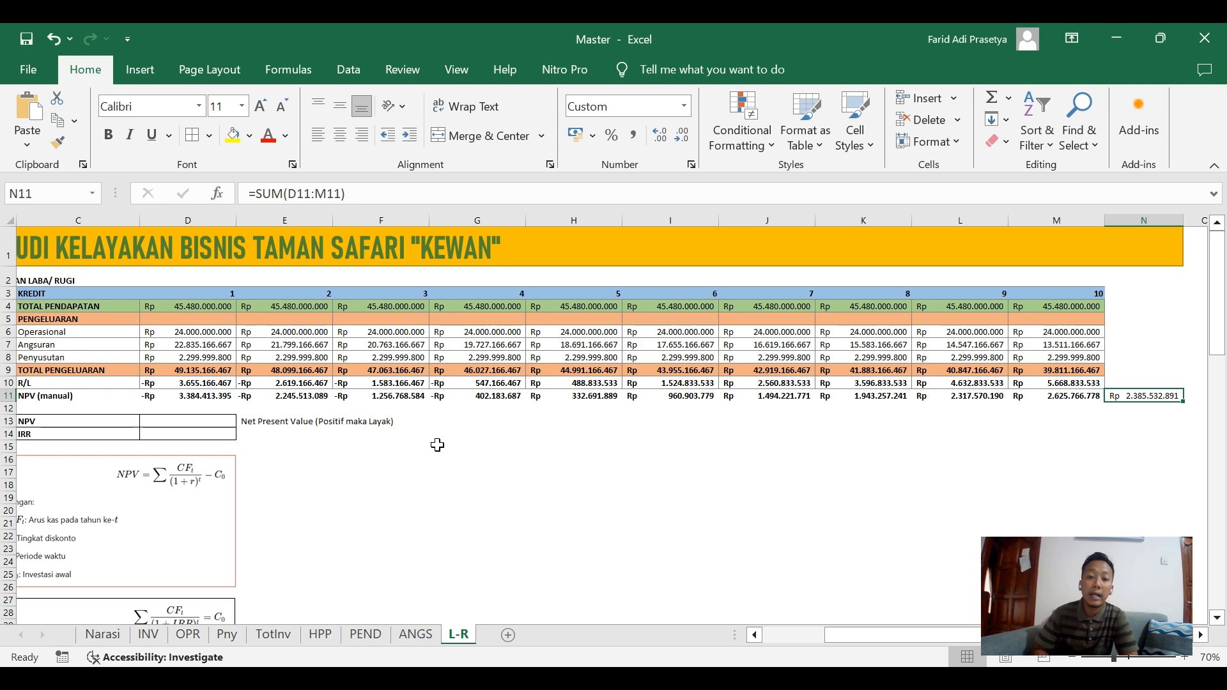
pyautogui.press('Left')
pyautogui.press('Left')
pyautogui.press('Left')
pyautogui.press('Left')
pyautogui.press('Left')
pyautogui.press('Left')
pyautogui.press('Left')
pyautogui.press('Left')
pyautogui.press('Left')
pyautogui.press('Left')
pyautogui.press('Left')
pyautogui.press('Left')
pyautogui.press('Left')
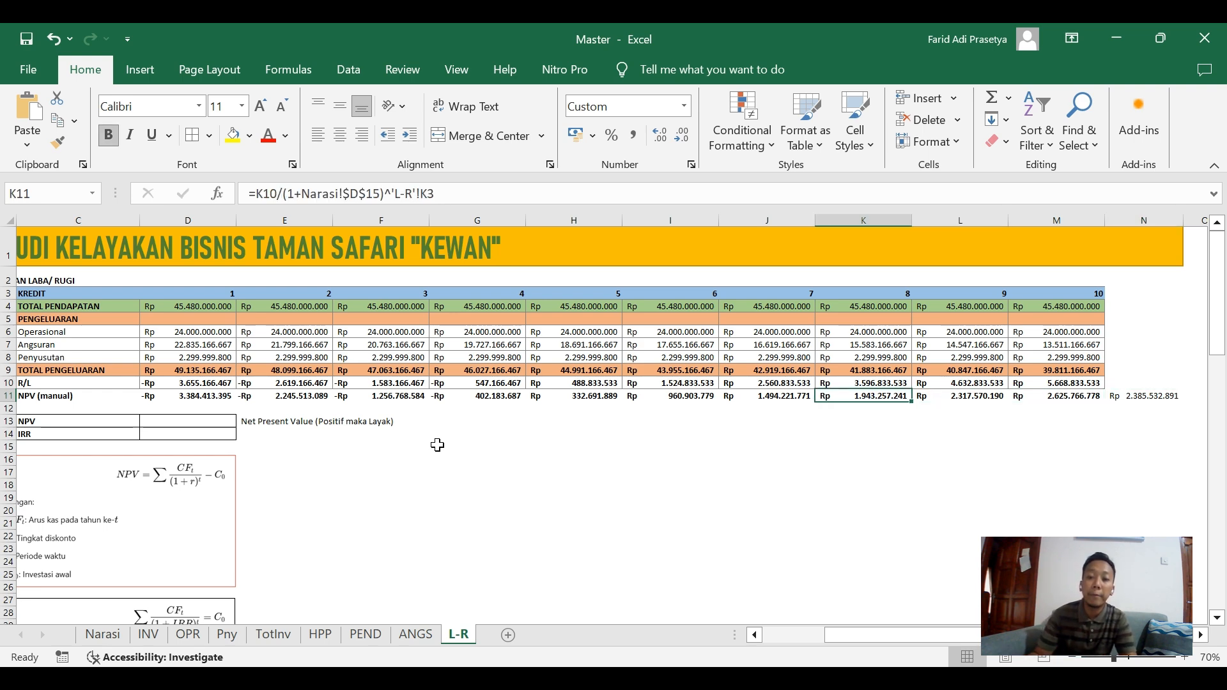
# Calculate the NPV in cell D13 with the formula =NPV(Narasi!D15;'L-R'!D10:M10).
pyautogui.press('Right')
pyautogui.press('Right')
pyautogui.press('Right')
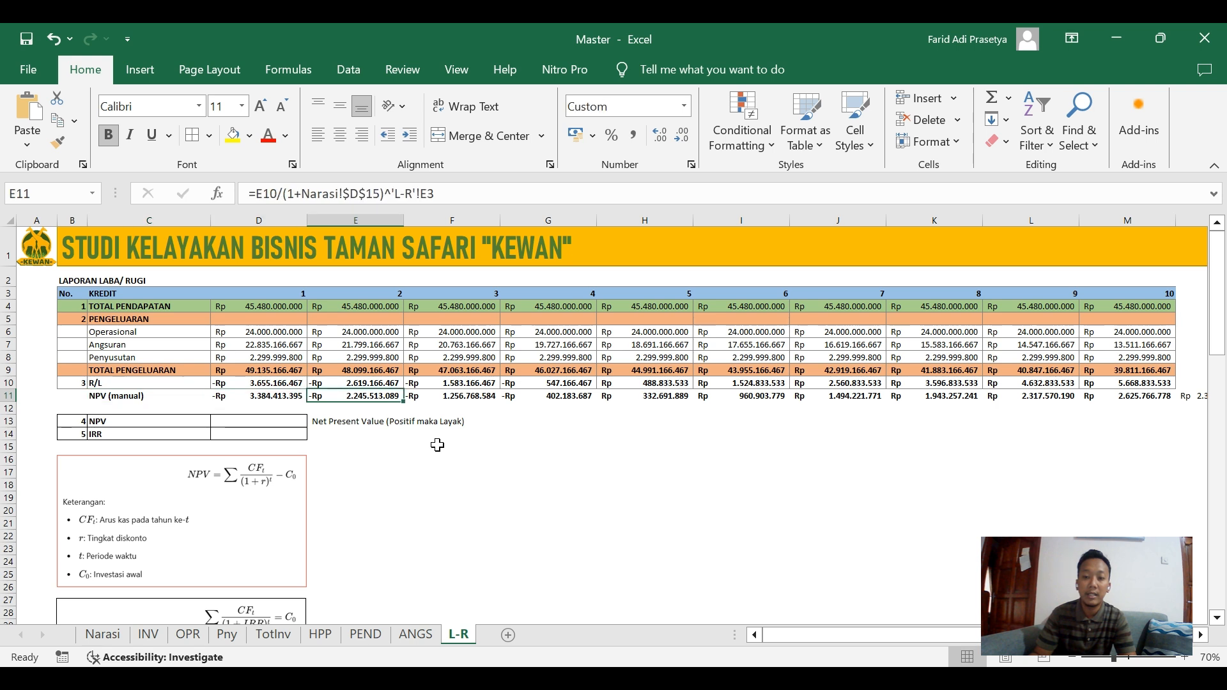
pyautogui.press('Down')
pyautogui.press('Down')
pyautogui.press('Left')
pyautogui.press('Left')
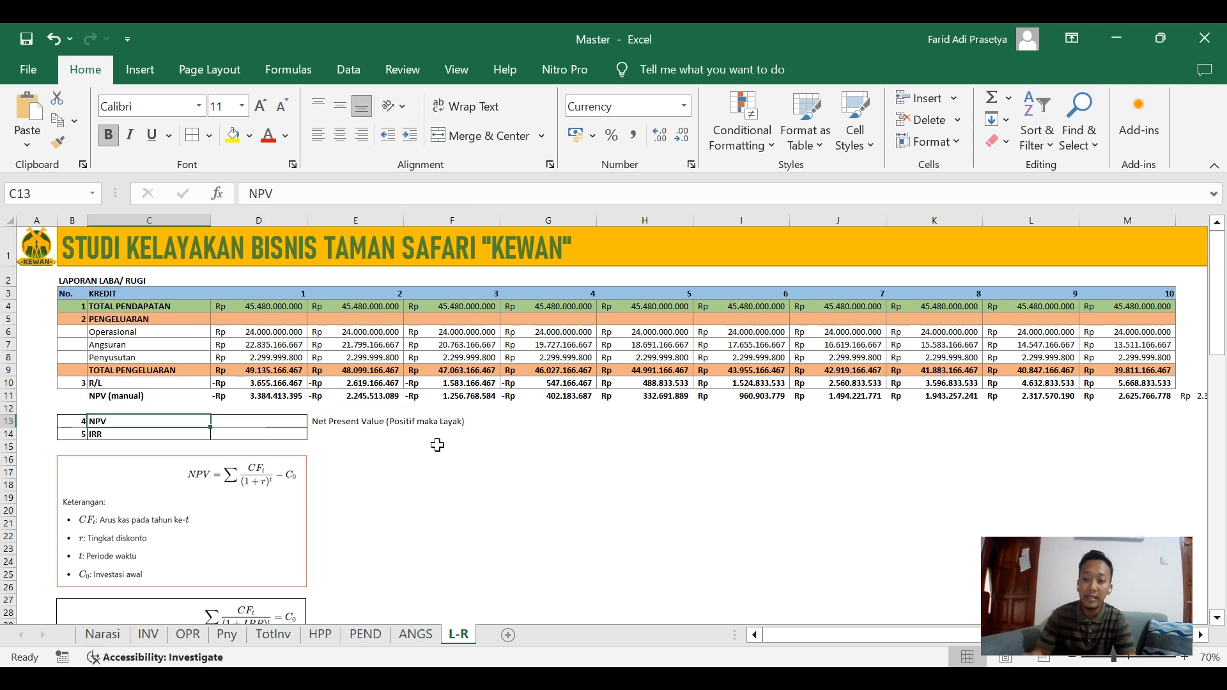
pyautogui.press('Right')
pyautogui.press('Right')
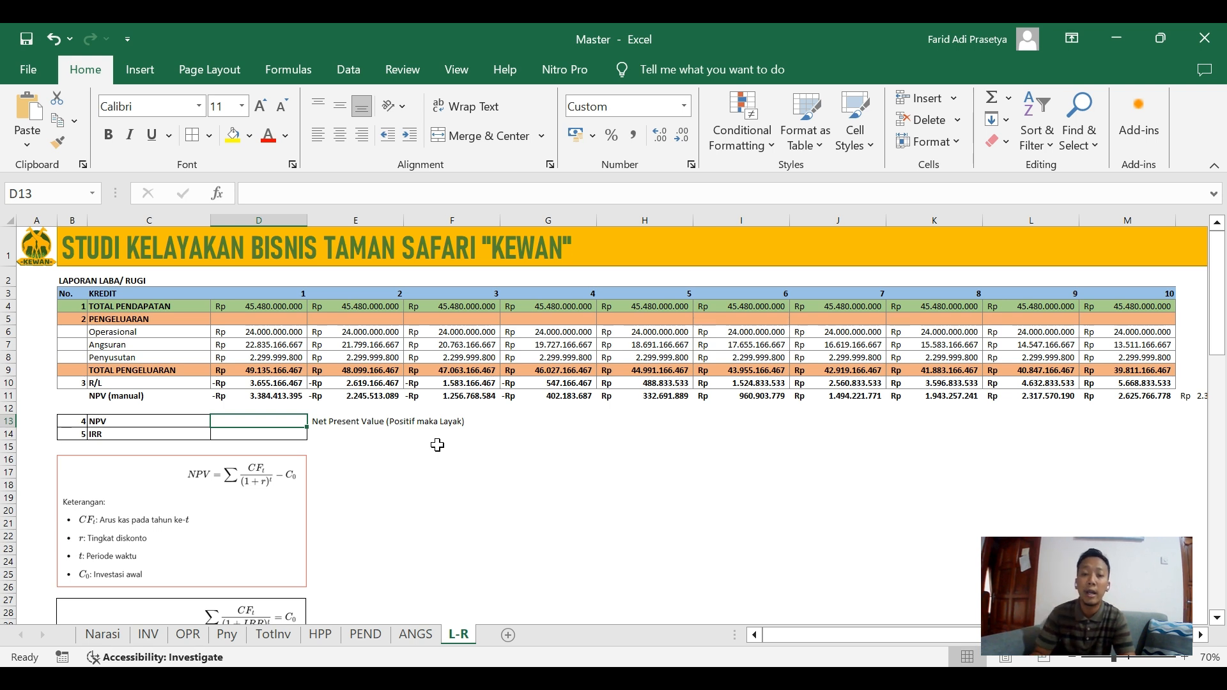
pyautogui.write('=')
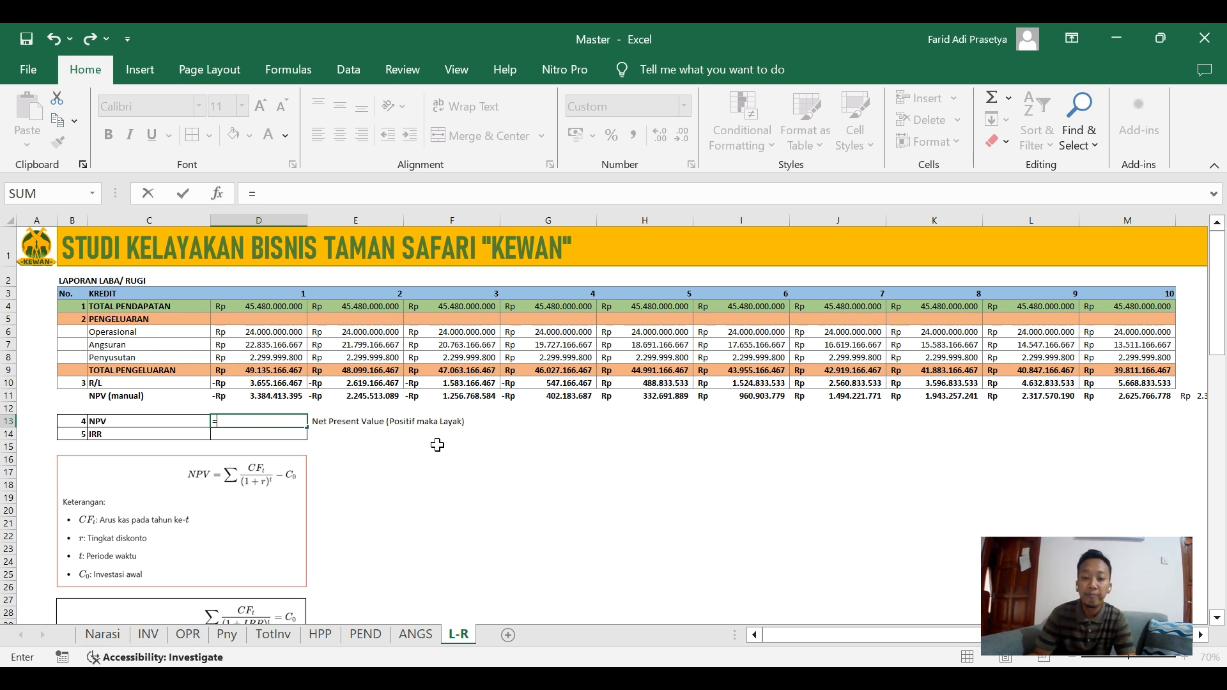
pyautogui.write('NPV')
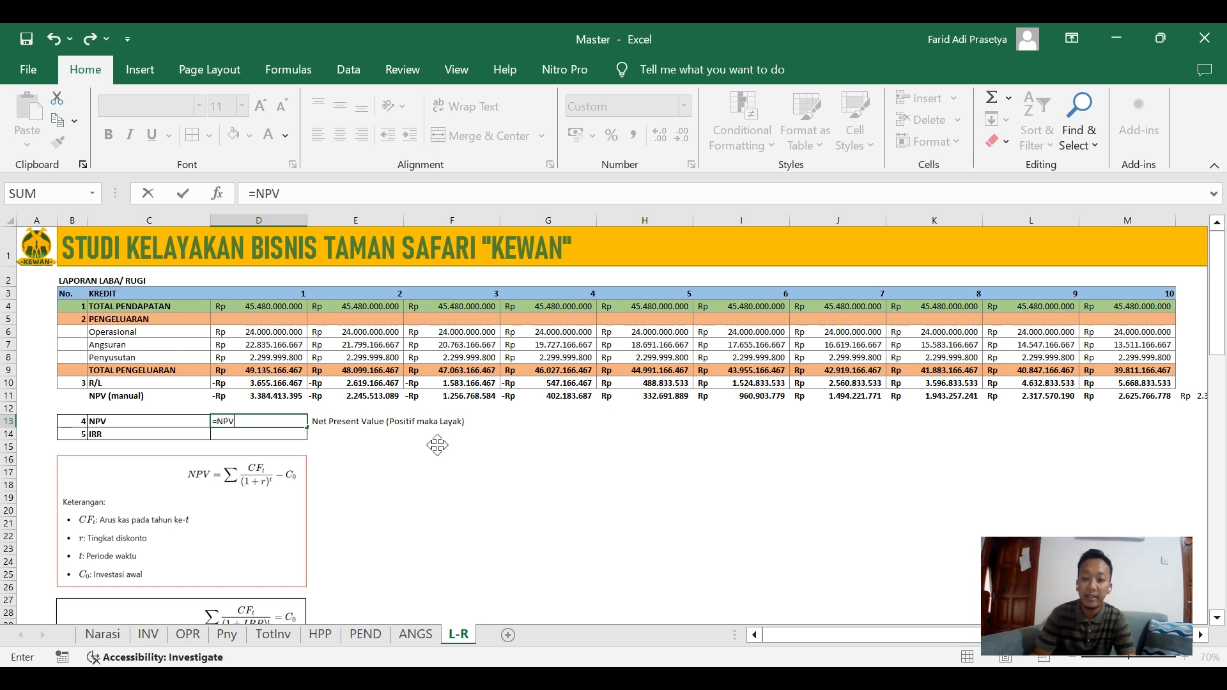
pyautogui.write('(')
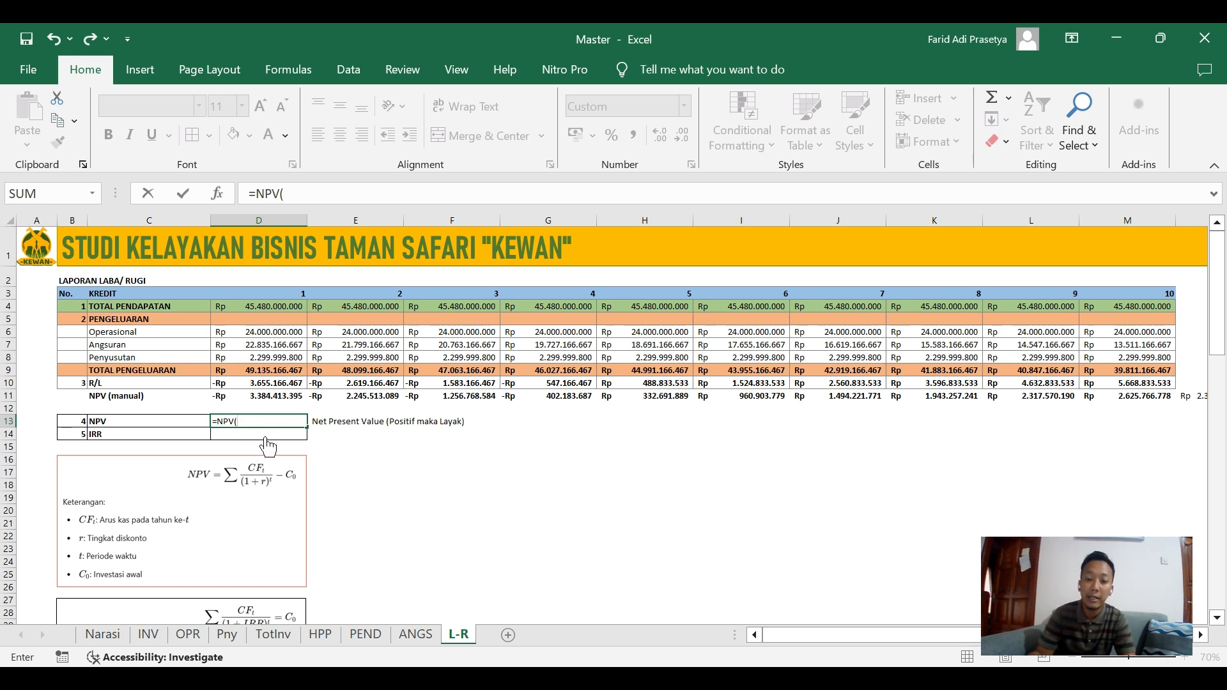
pyautogui.click(106, 642)
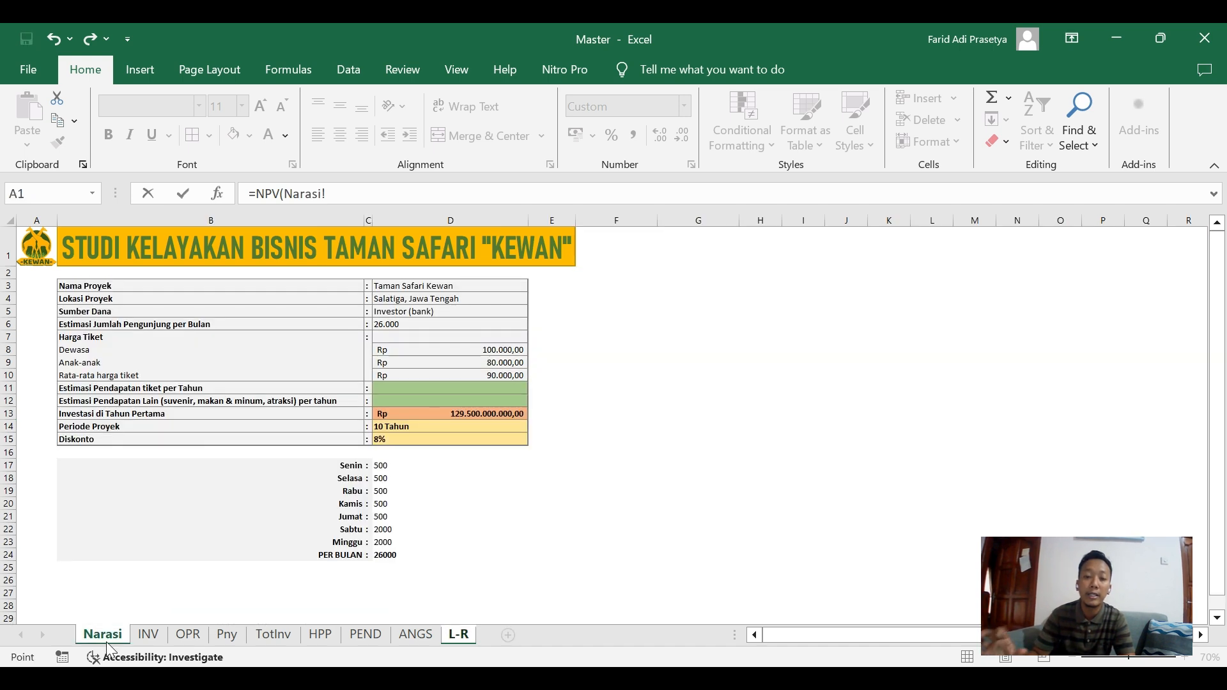
pyautogui.click(408, 441)
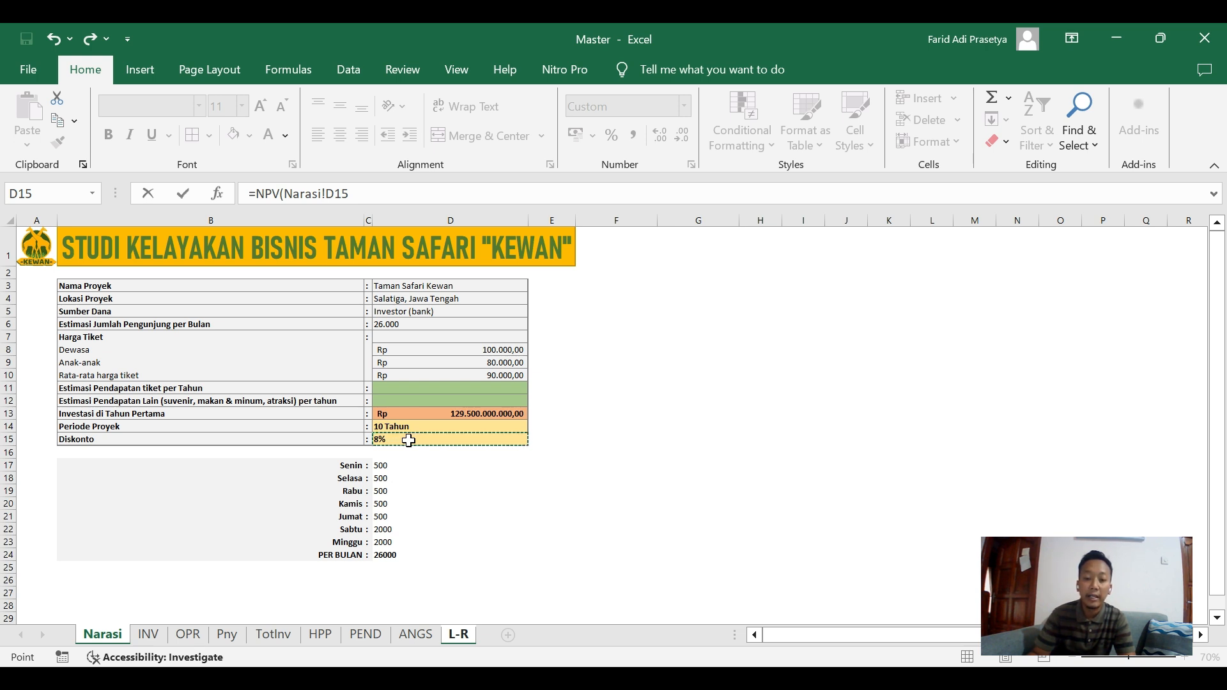
pyautogui.write(';')
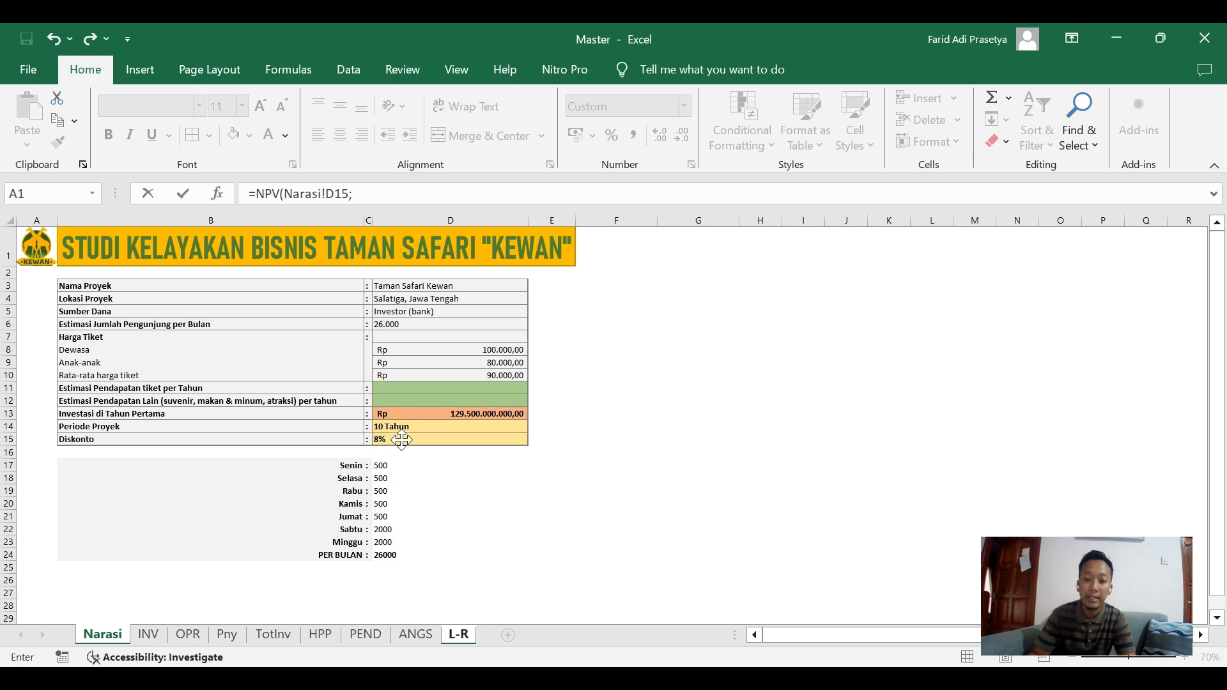
pyautogui.click(457, 634)
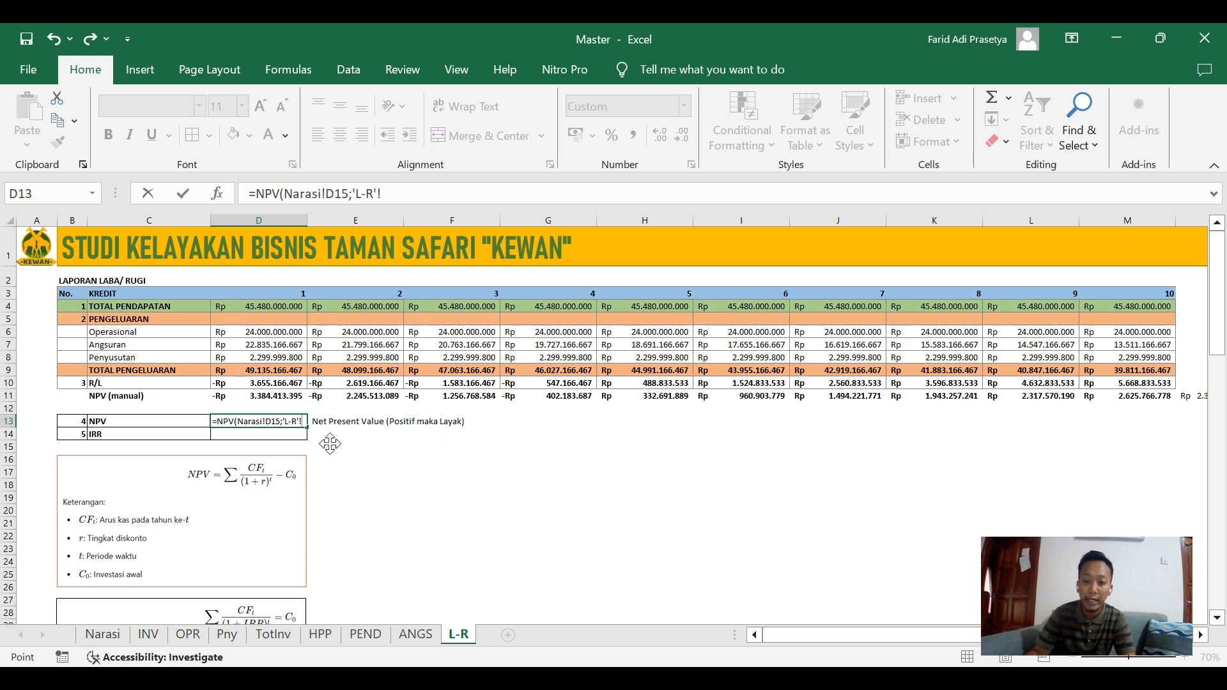
pyautogui.click(262, 384)
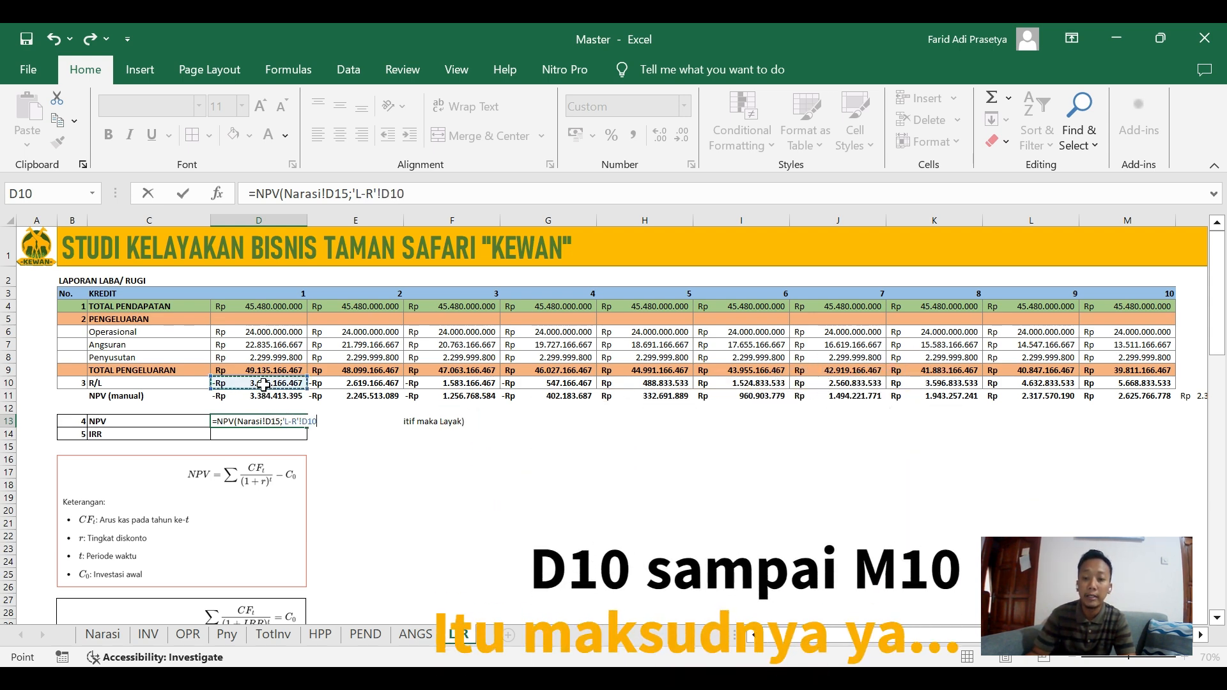
pyautogui.keyDown('shift'); pyautogui.click(1160, 384); pyautogui.keyUp('shift')
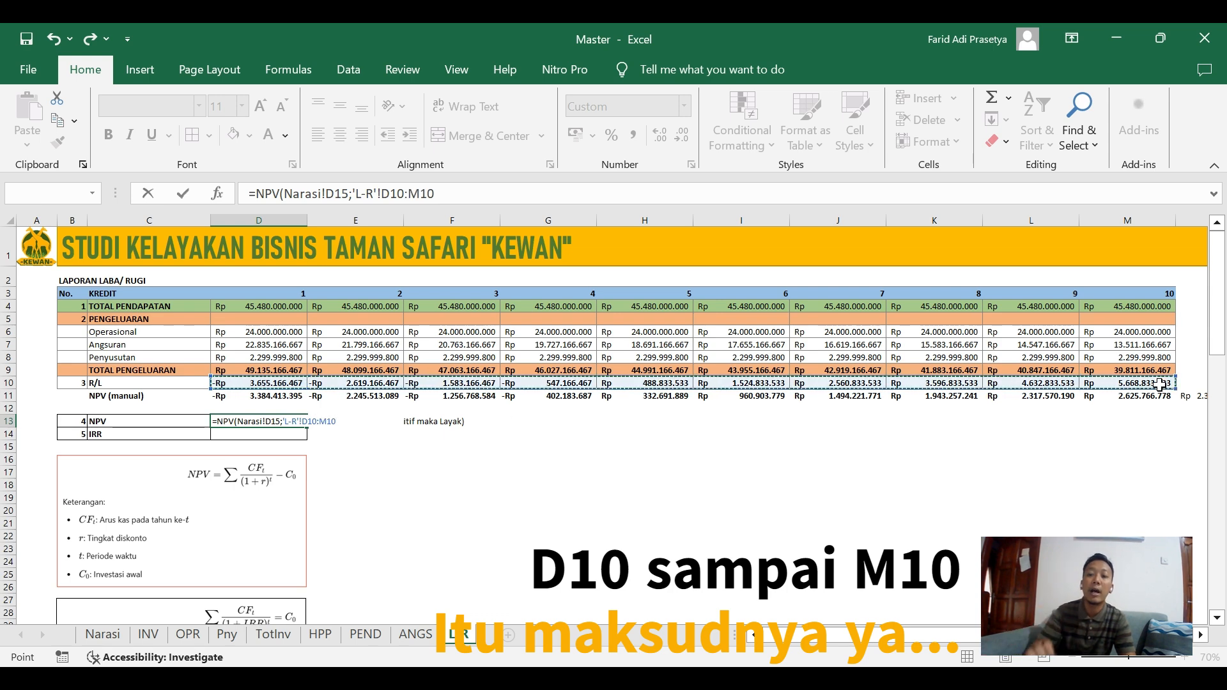
pyautogui.press('Return')
pyautogui.press('Up')
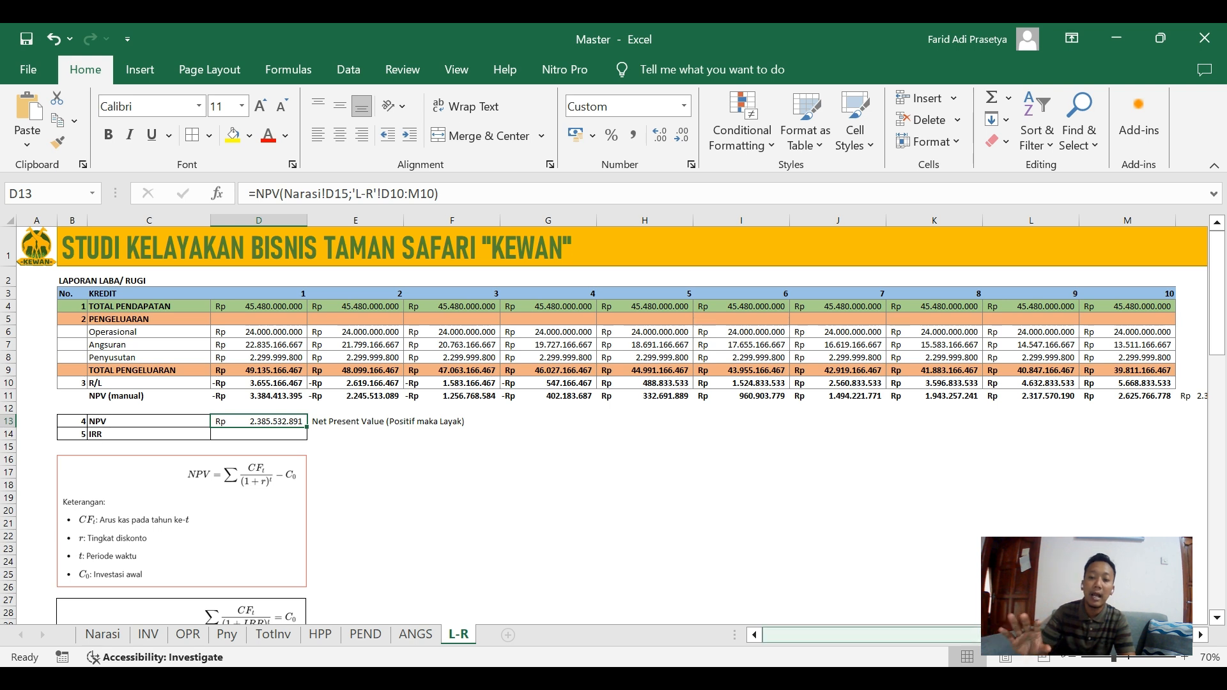
# Compare the NPV function result in D13 with the manual total in N11, and review the Diskonto on the Narasi sheet.
pyautogui.hscroll(1, 1160, 385)
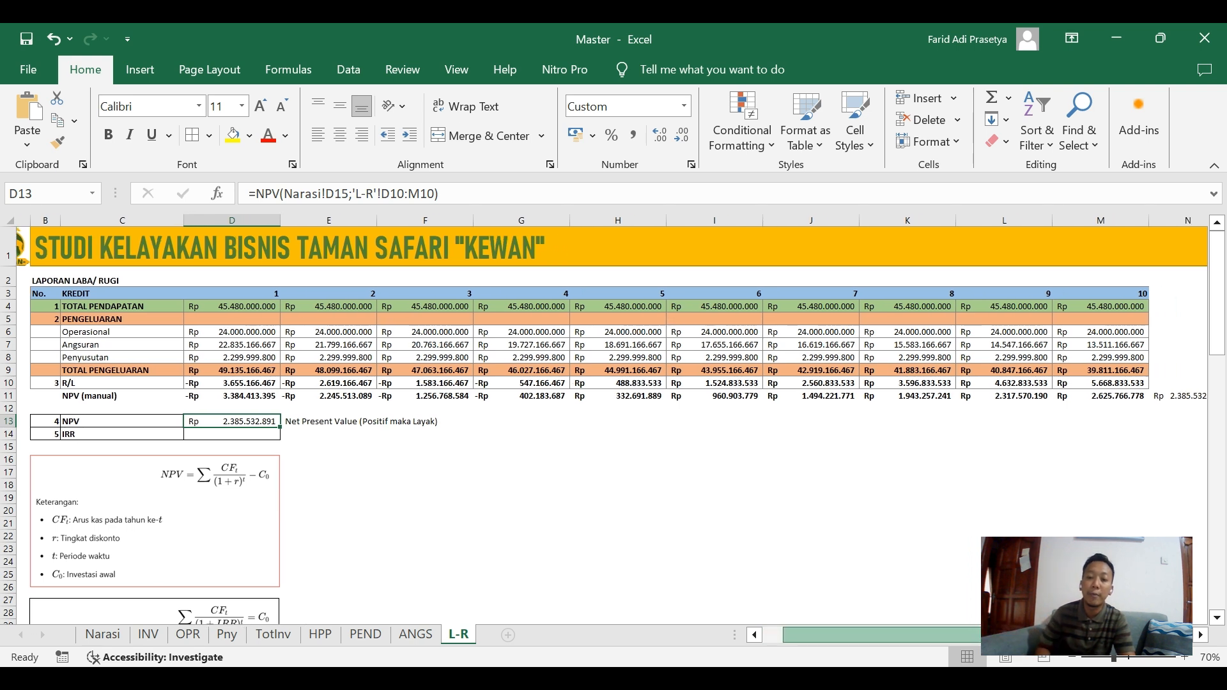
pyautogui.click(1175, 398)
pyautogui.click(214, 415)
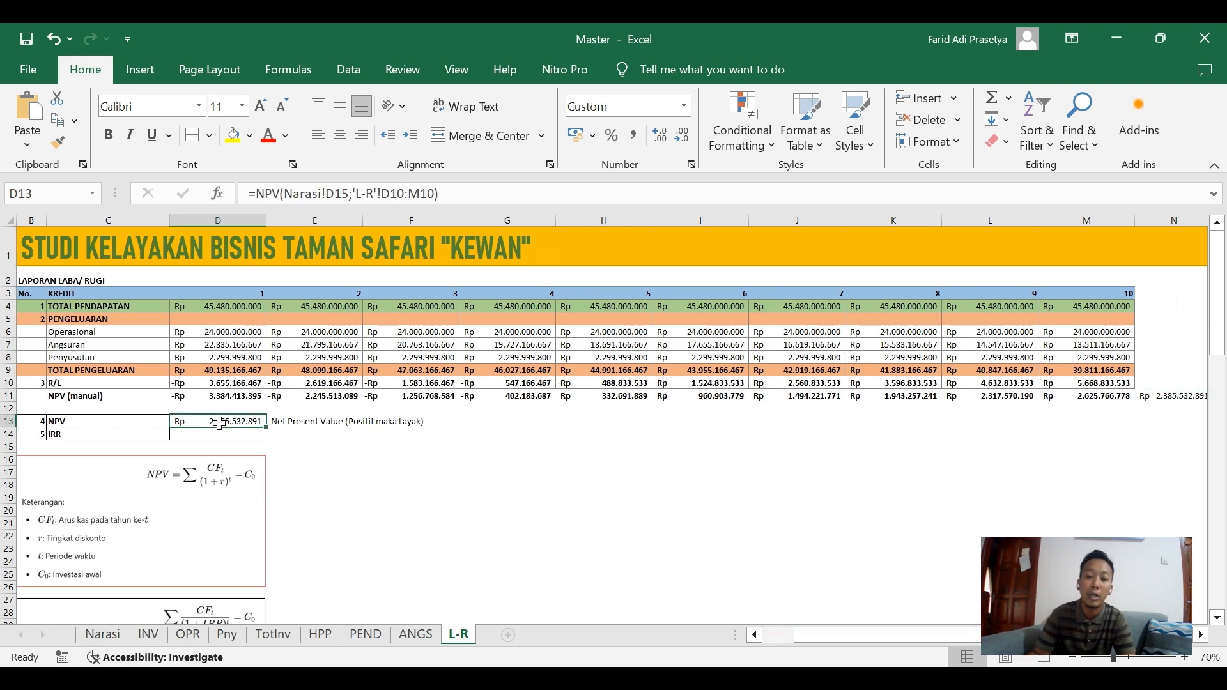
pyautogui.click(1179, 397)
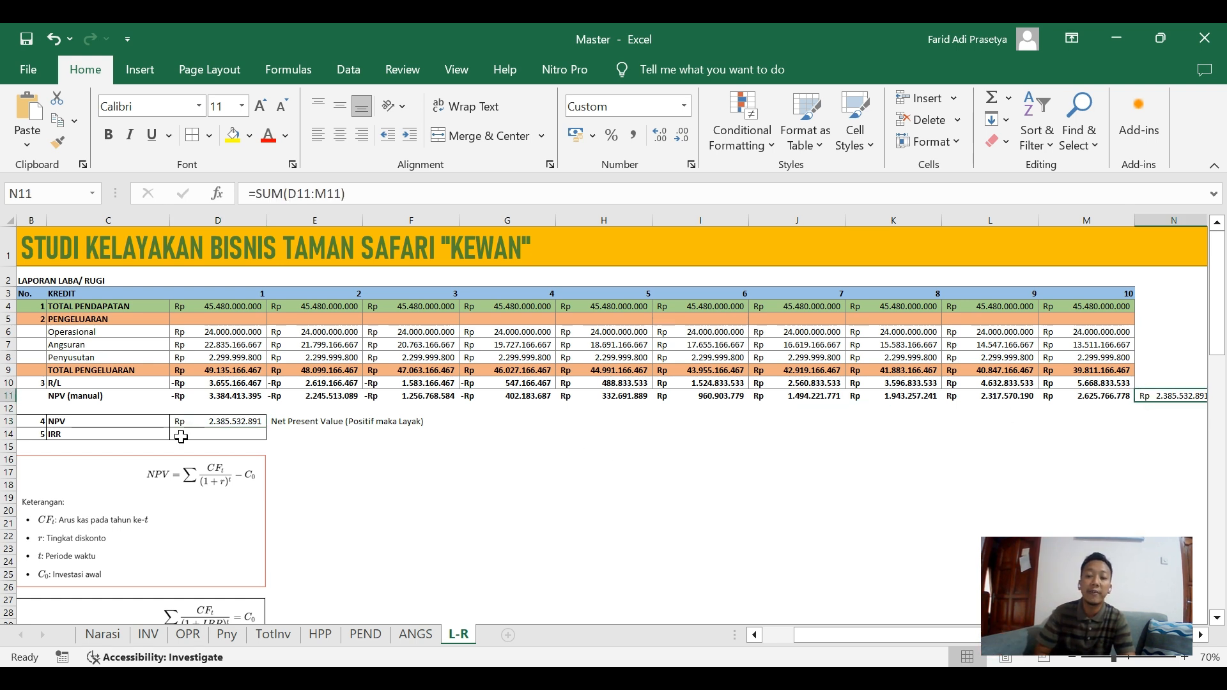
pyautogui.click(231, 421)
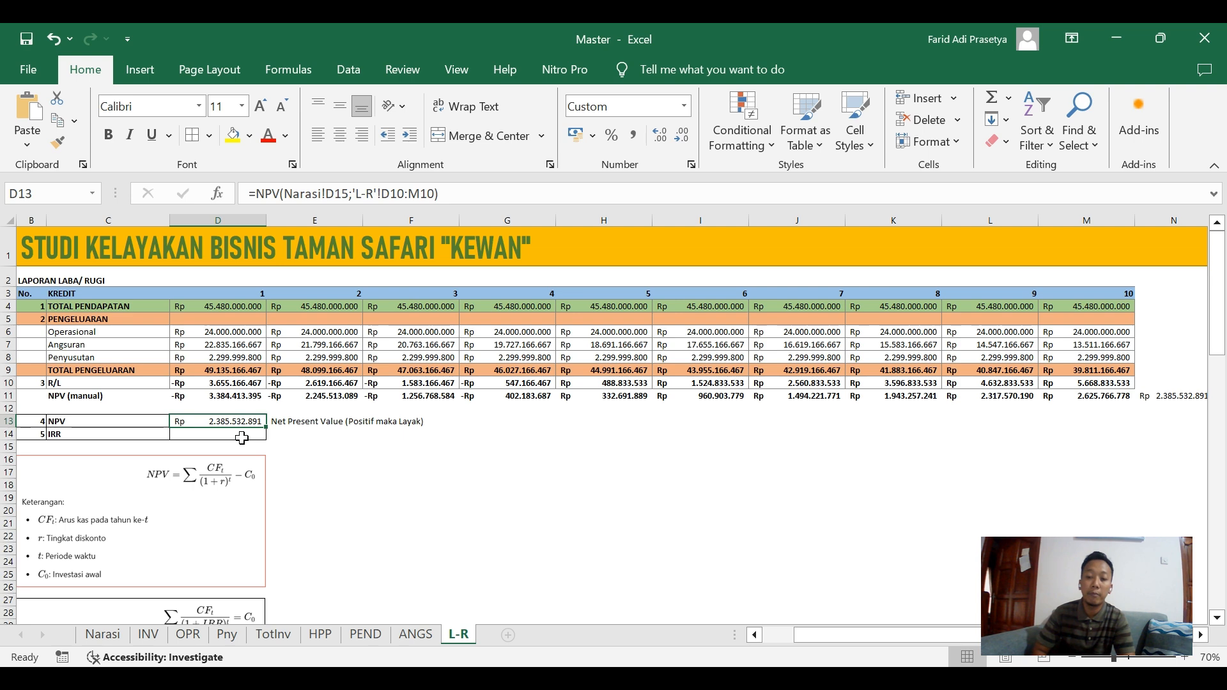
pyautogui.click(101, 635)
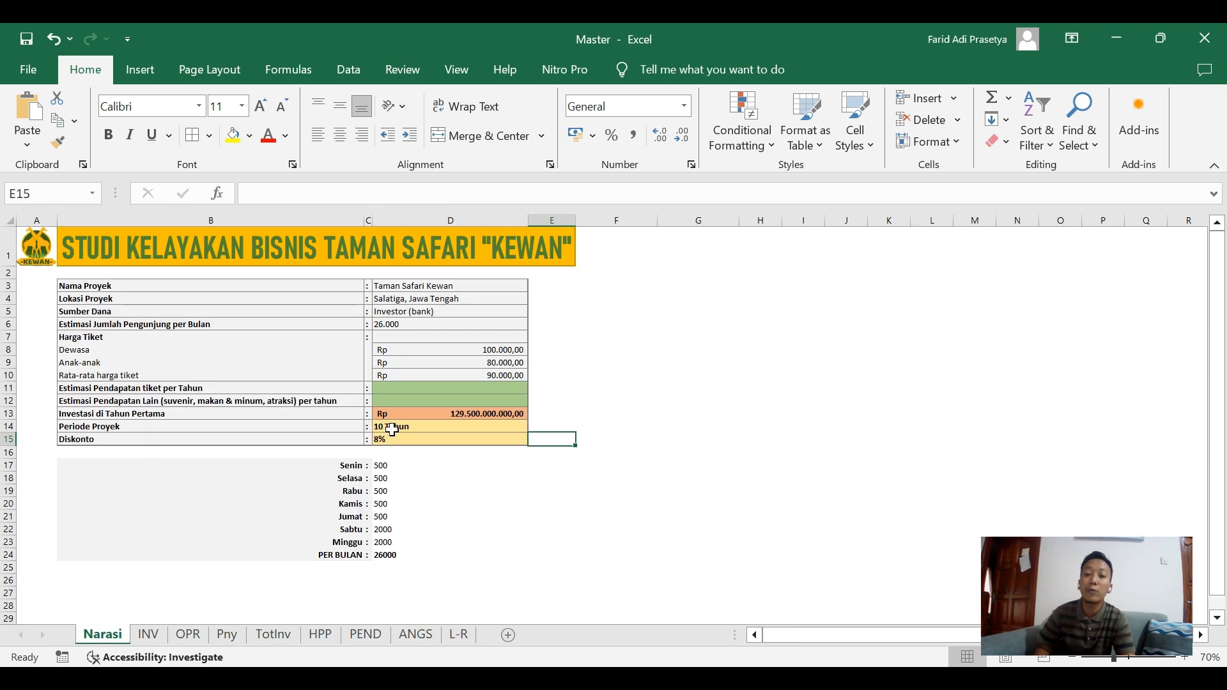
pyautogui.click(386, 441)
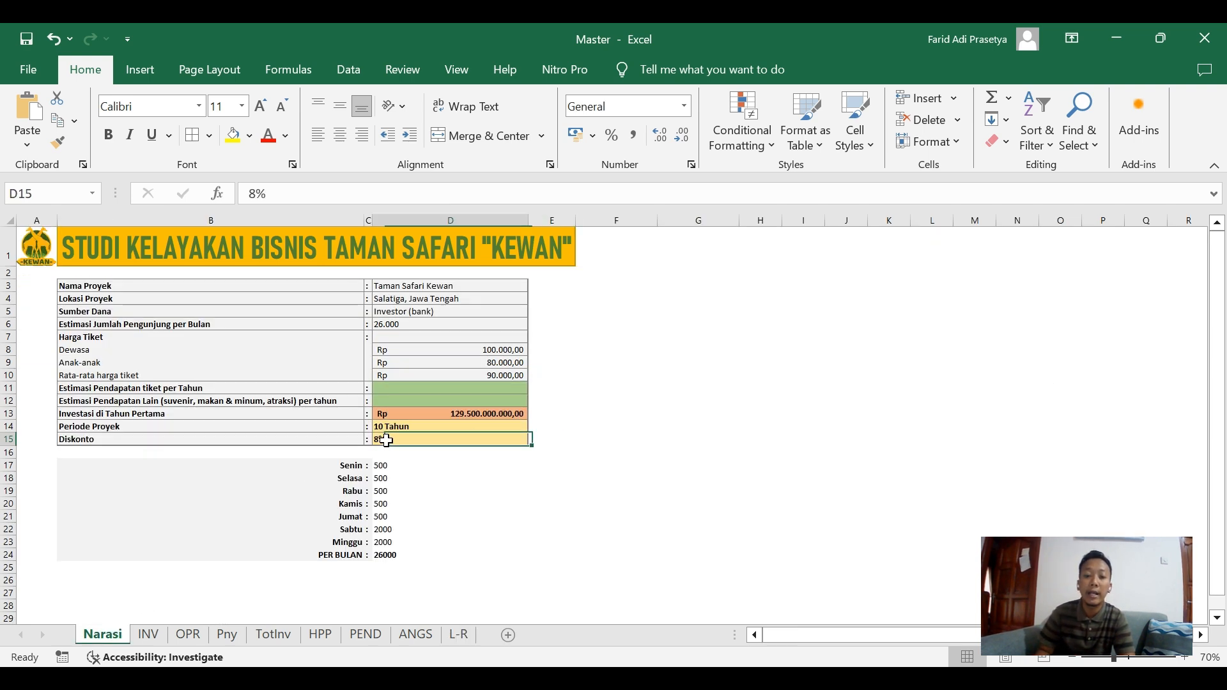
pyautogui.click(458, 634)
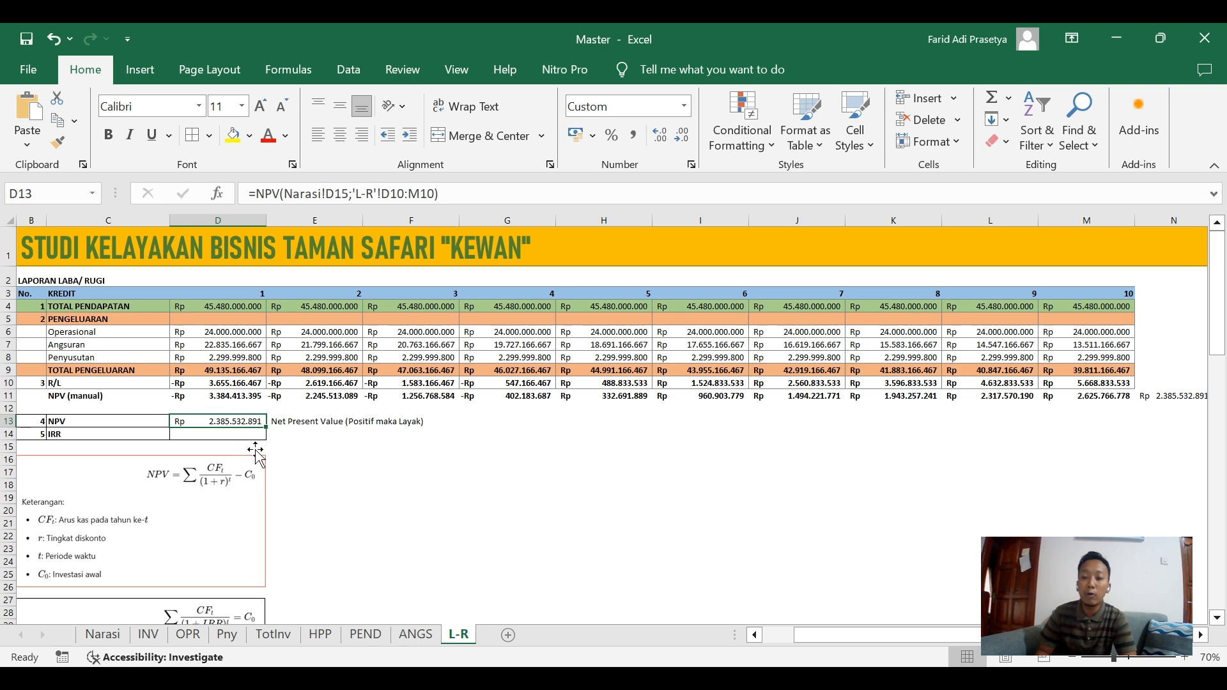
# Set the Diskonto in D15 of the Narasi sheet to 12% and check the NPV on the L-R sheet.
pyautogui.click(102, 634)
pyautogui.click(403, 466)
pyautogui.click(398, 441)
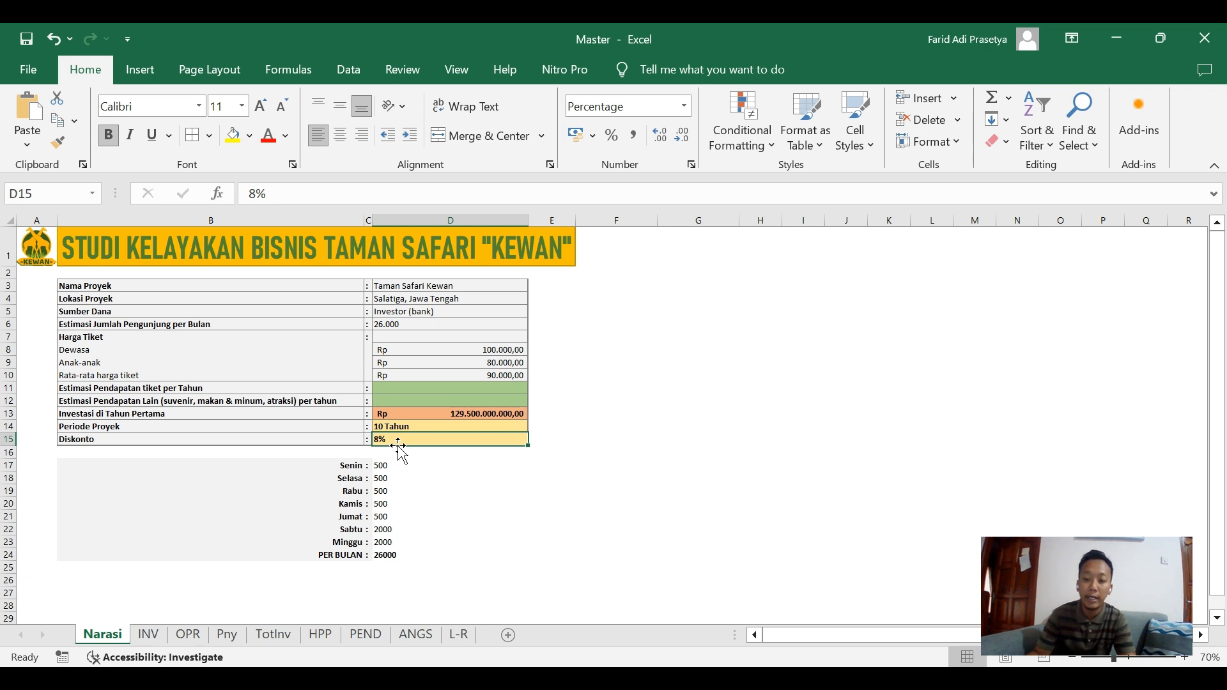
pyautogui.write('12')
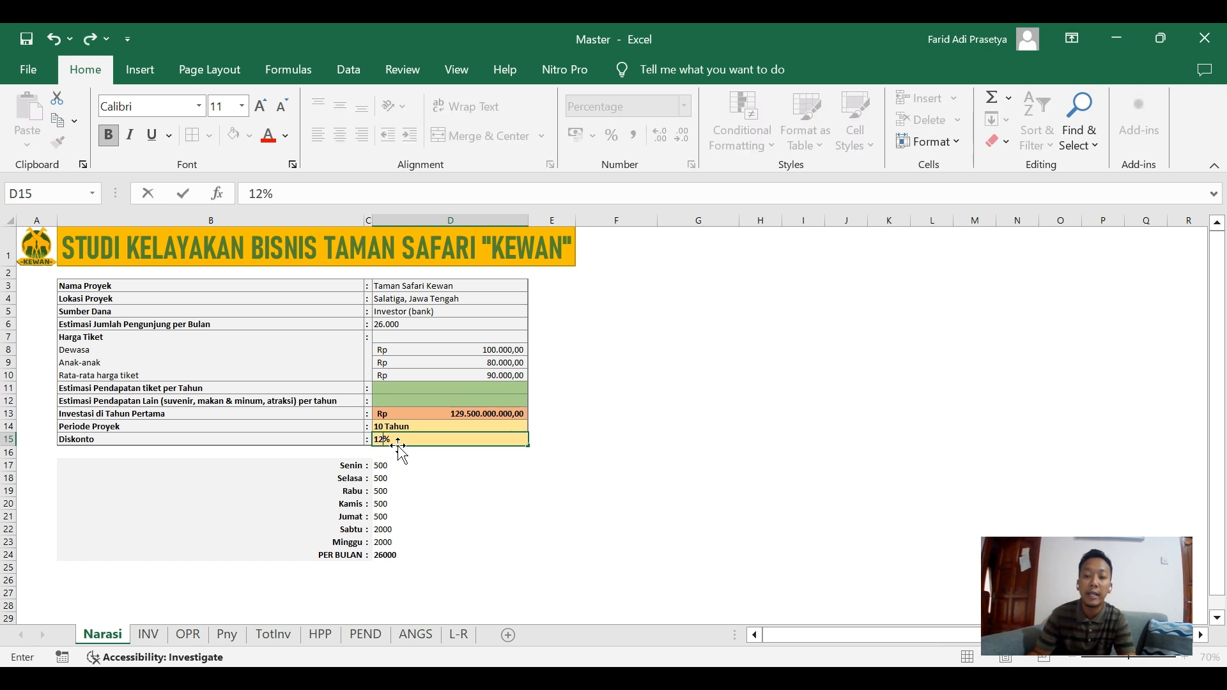
pyautogui.click(403, 464)
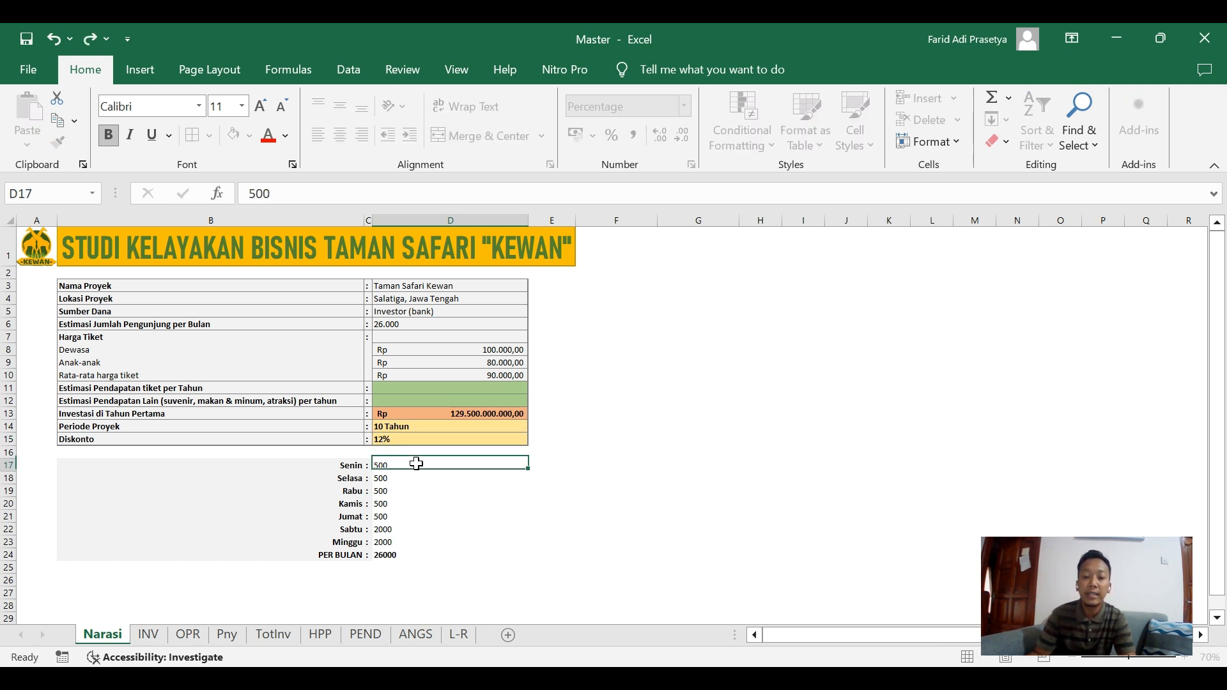
pyautogui.click(458, 635)
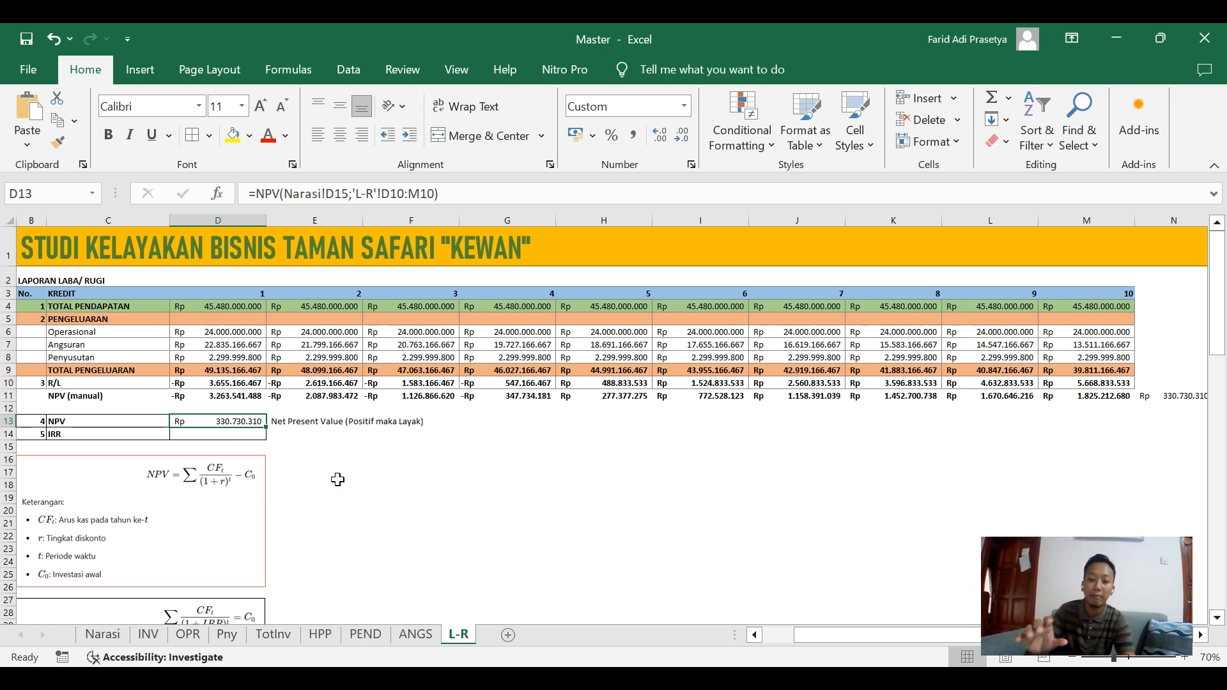
# Set the Diskonto in D15 of the Narasi sheet back to 8%.
pyautogui.click(103, 635)
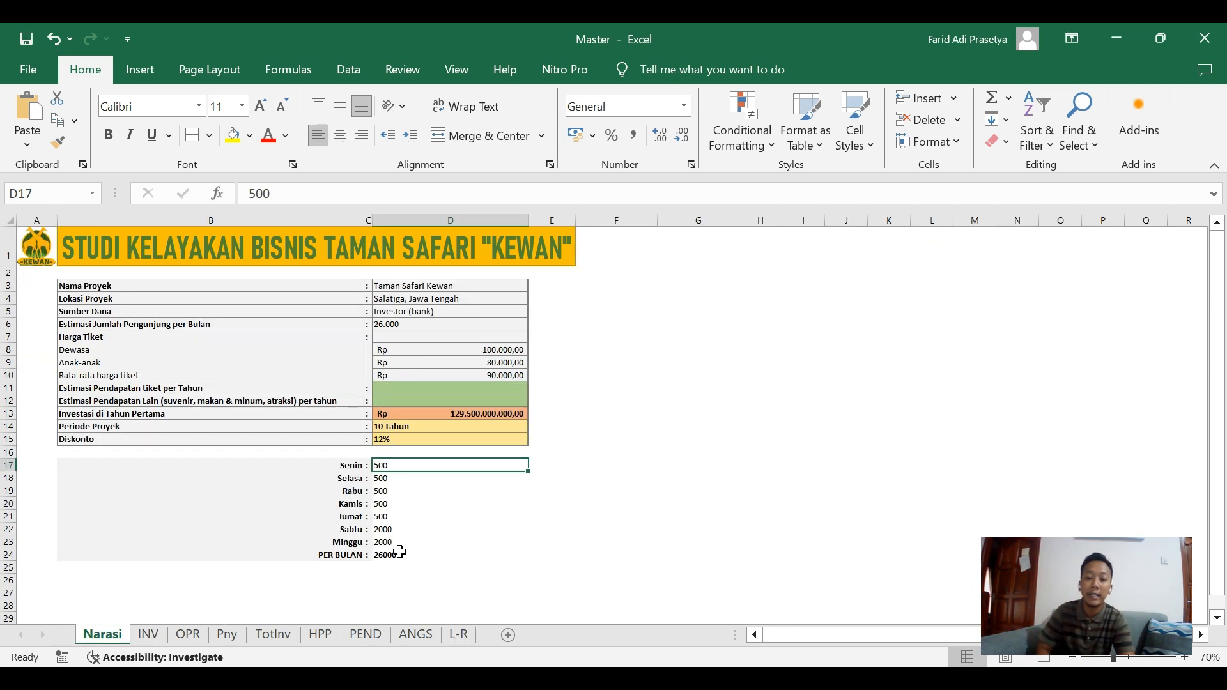
pyautogui.click(388, 436)
pyautogui.write('8')
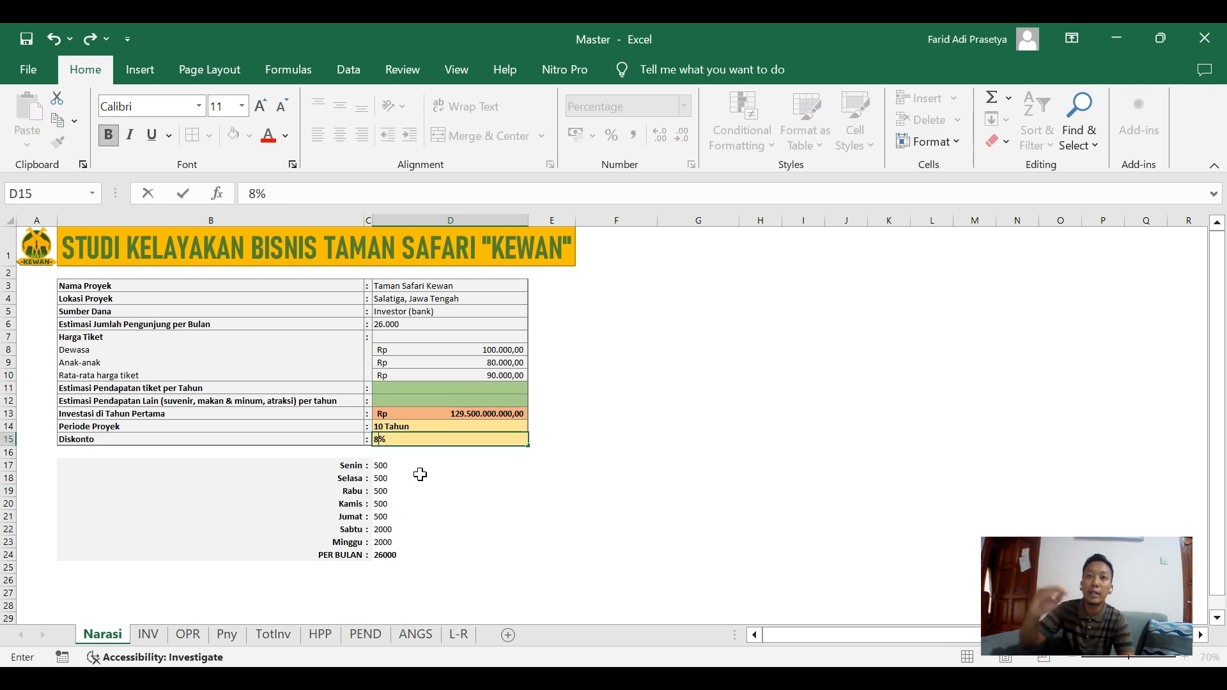
pyautogui.press('Tab')
pyautogui.hotkey('shift', 'Tab')
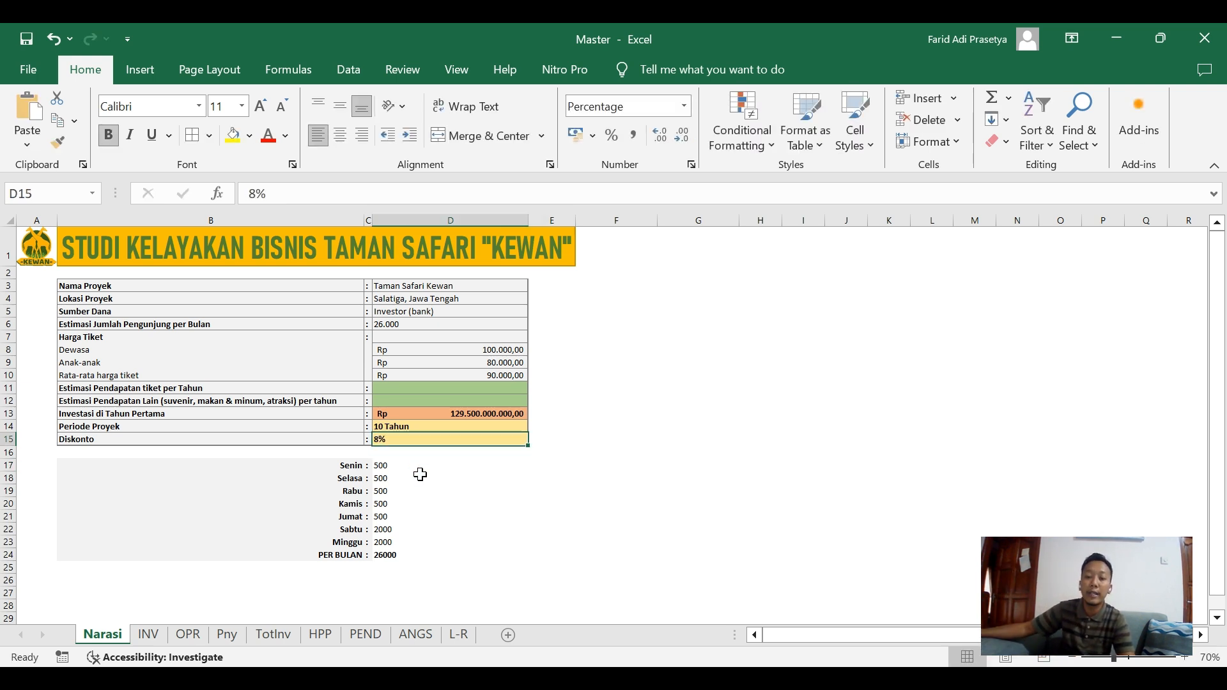
# Set the Diskonto on the Narasi sheet to 15% and check the NPV on the L-R sheet.
pyautogui.write('15')
pyautogui.click(418, 477)
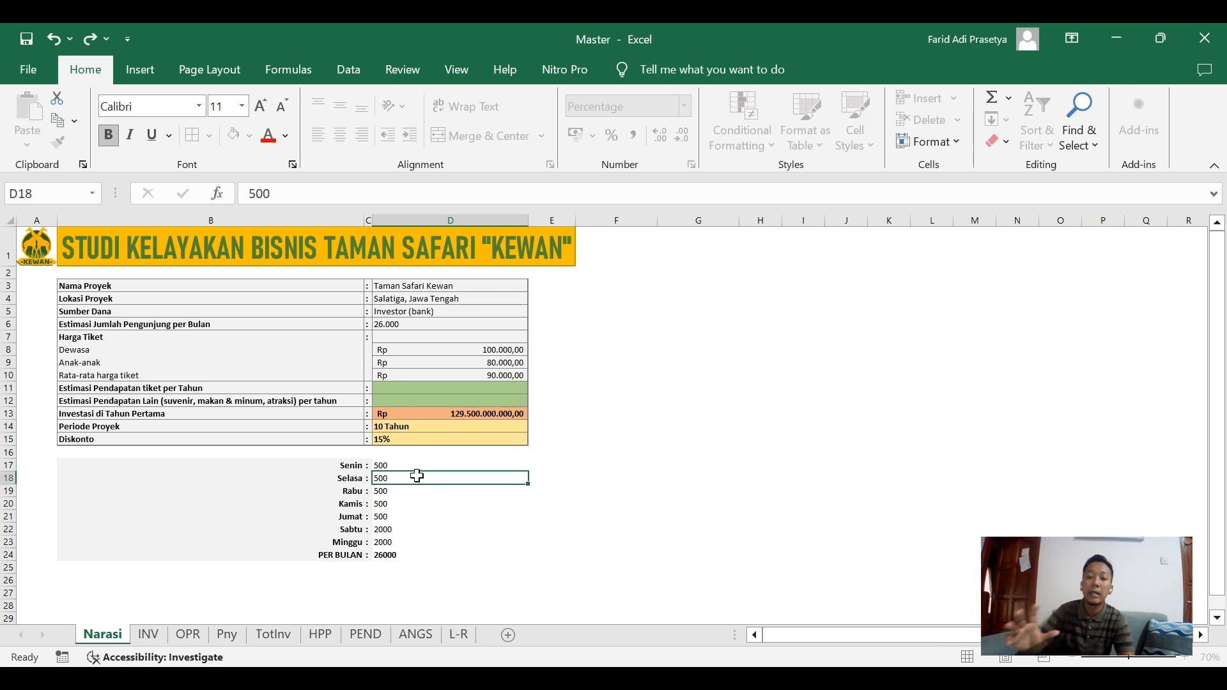
pyautogui.click(426, 439)
pyautogui.click(459, 635)
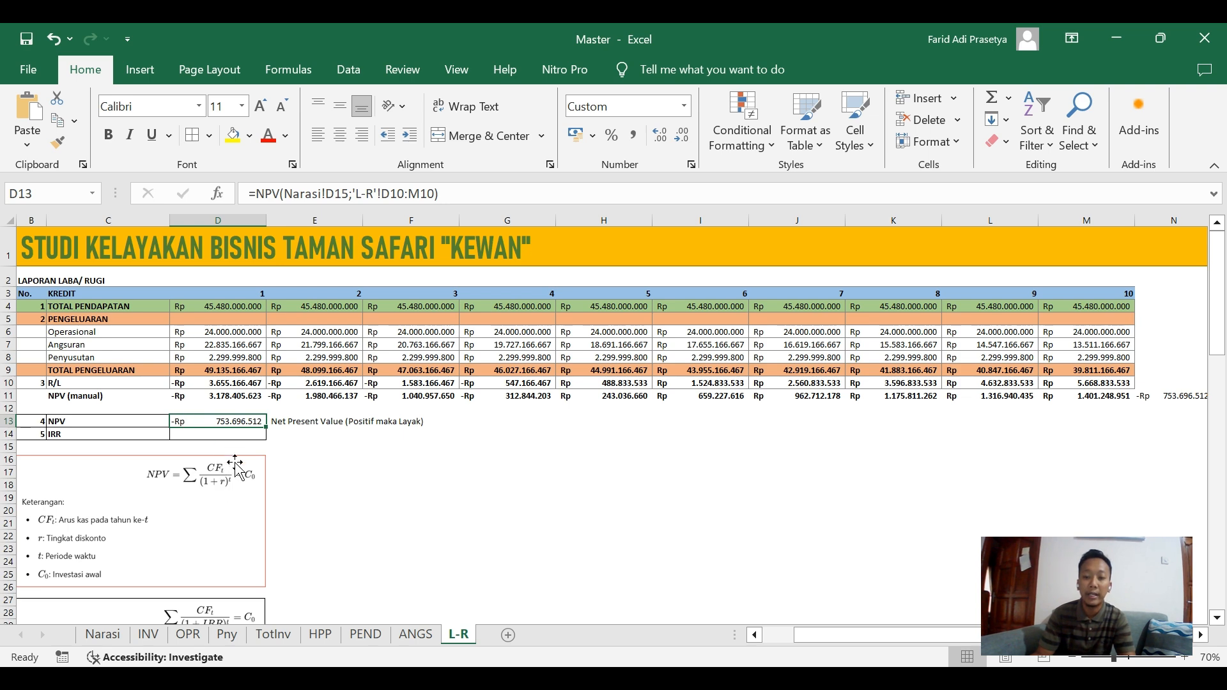
# Restore the Diskonto on the Narasi sheet to 8% and return to the L-R sheet.
pyautogui.click(102, 649)
pyautogui.click(433, 441)
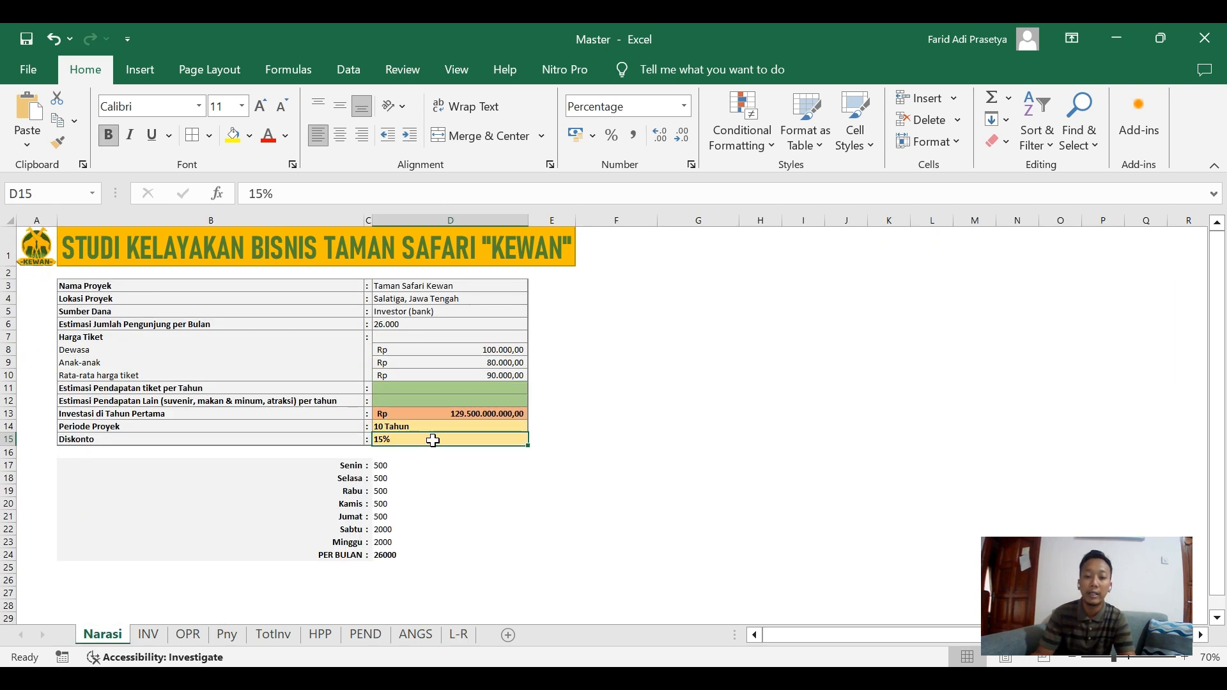
pyautogui.write('8')
pyautogui.click(428, 479)
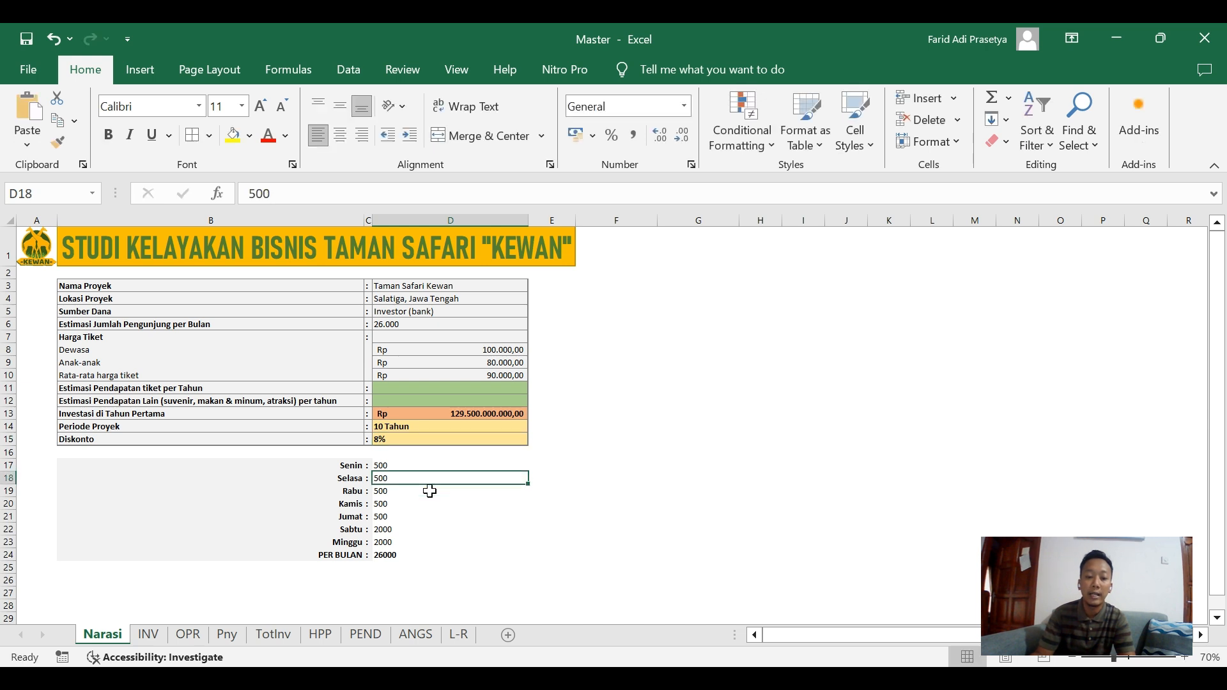
pyautogui.click(459, 636)
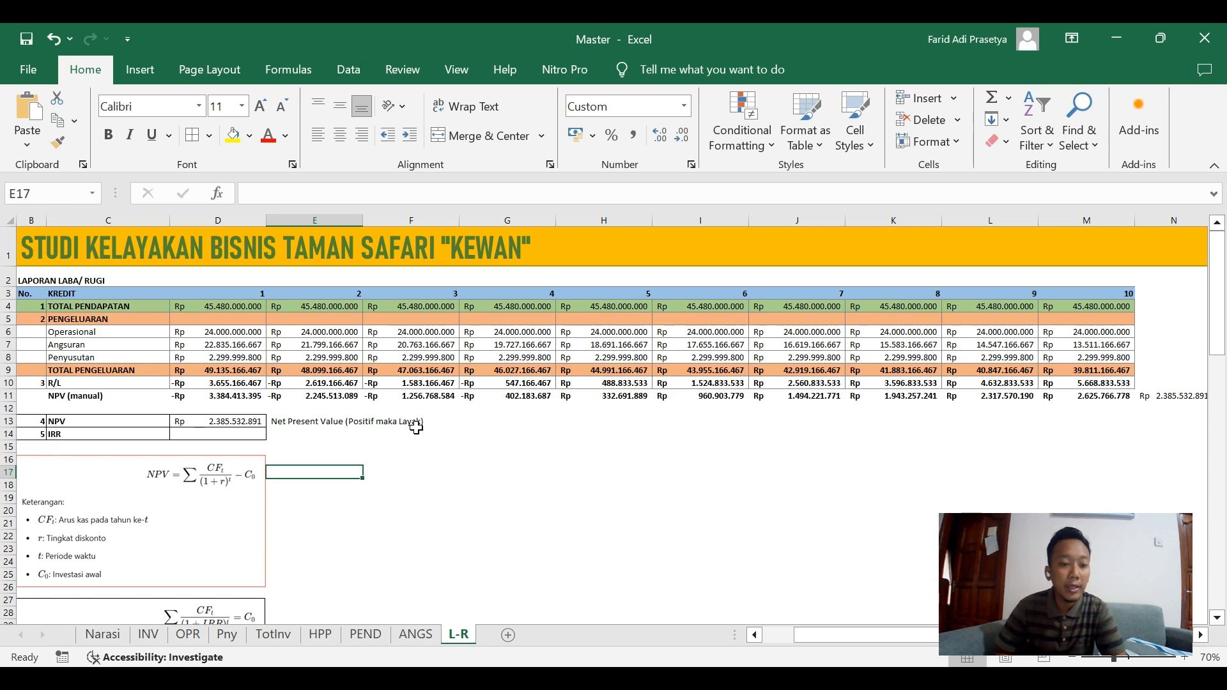
# Examine the IRR row and the IRR formula notes beneath the profit and loss table.
pyautogui.click(224, 435)
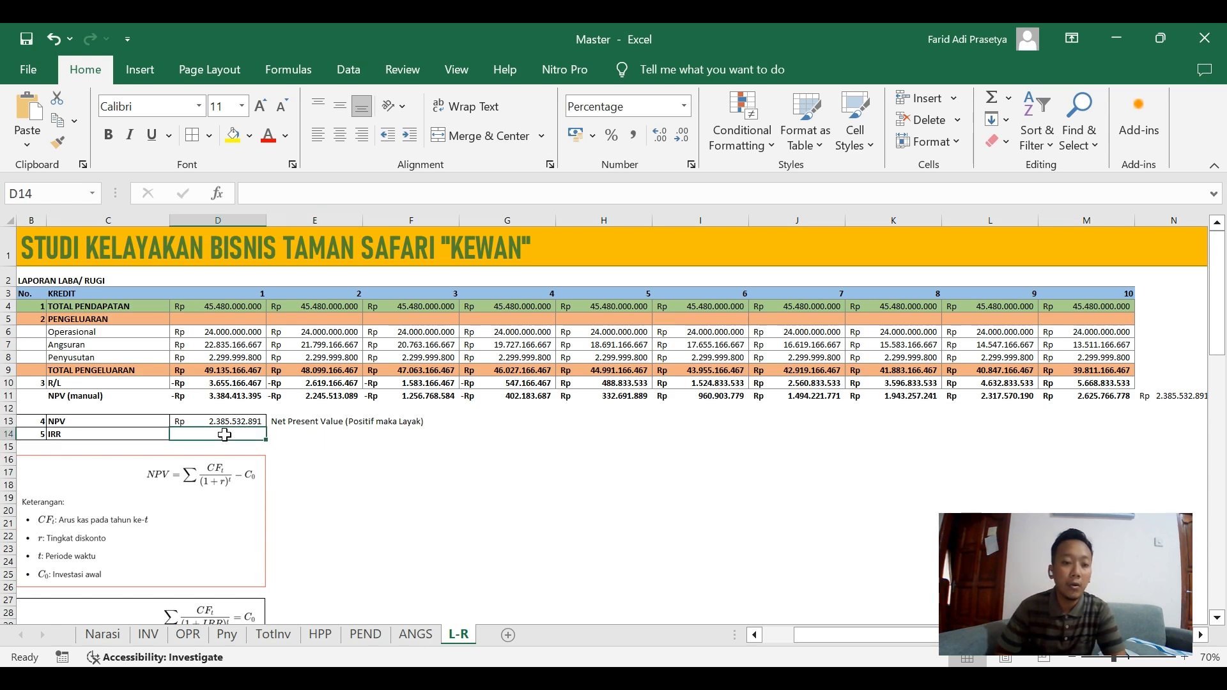
pyautogui.click(109, 434)
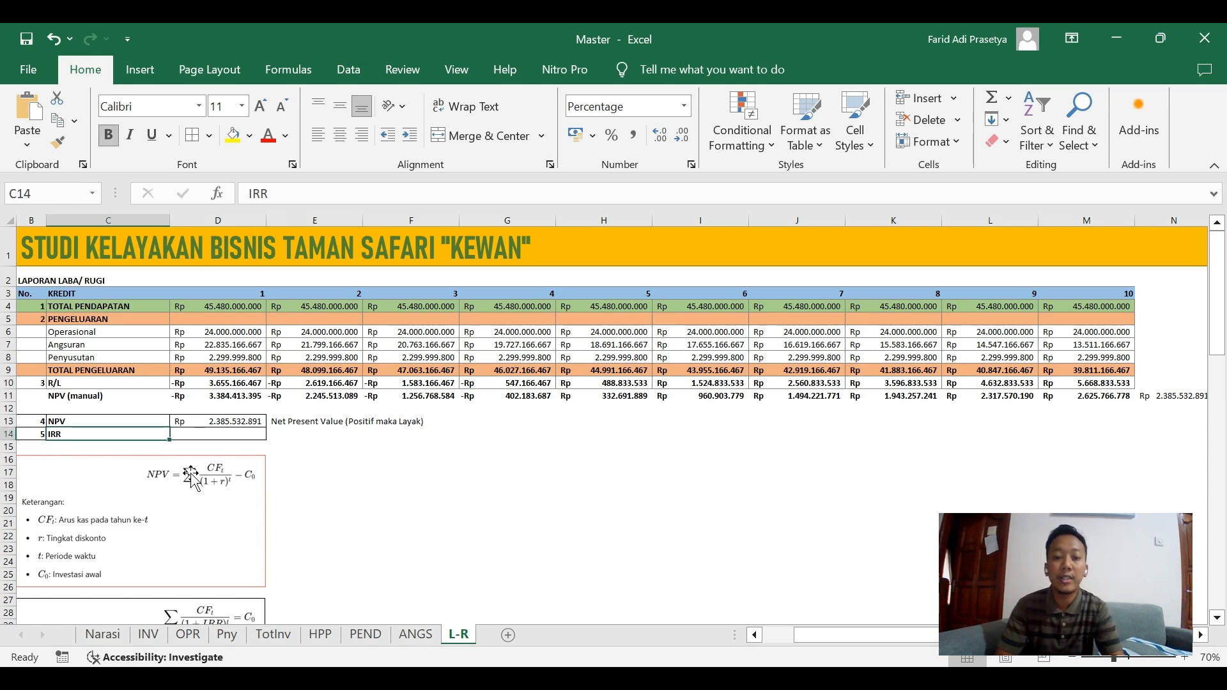
pyautogui.scroll(-2, 192, 473)
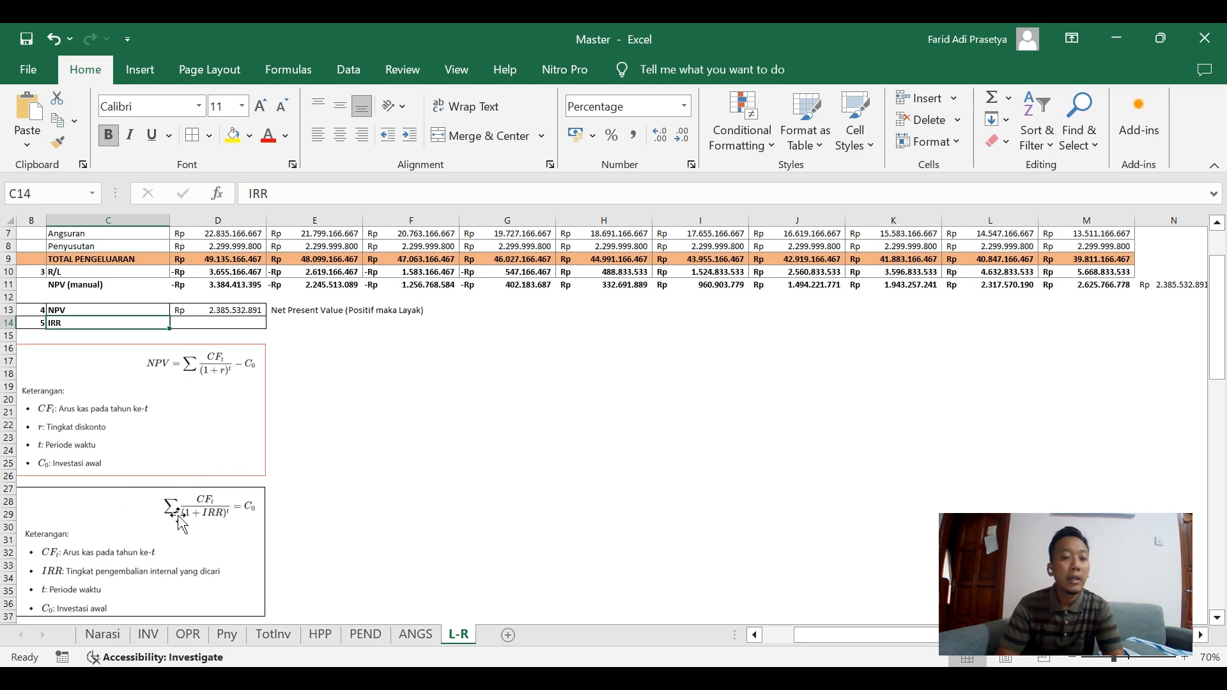
pyautogui.scroll(1, 211, 476)
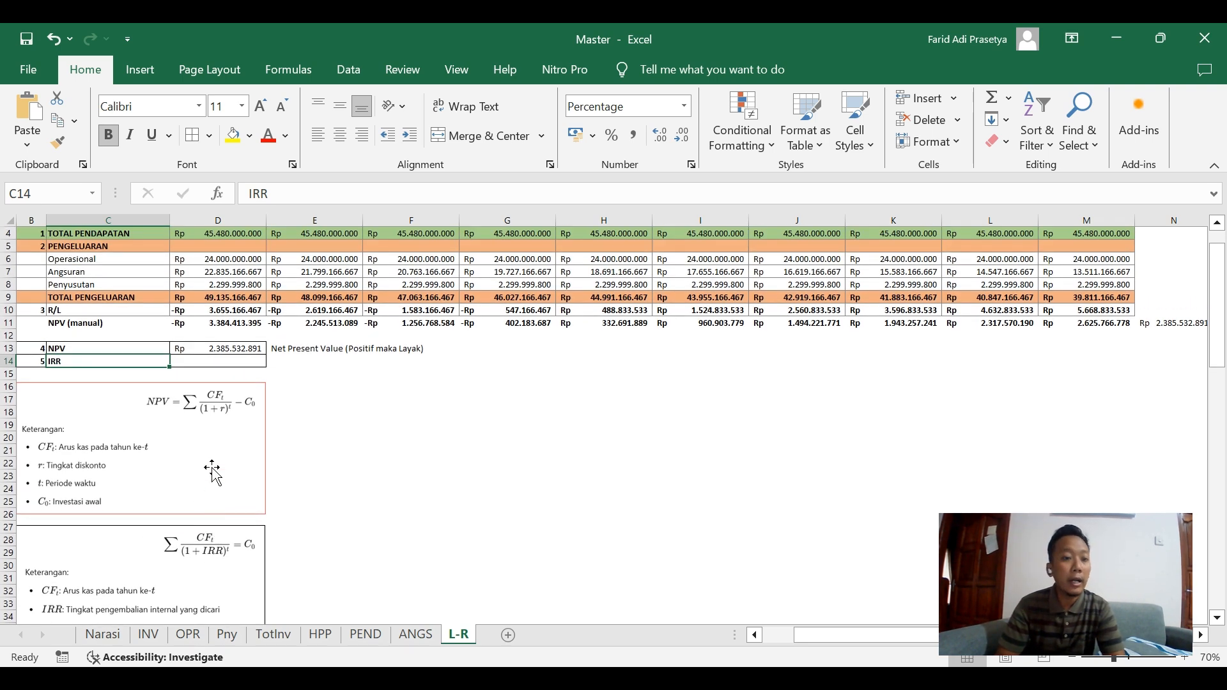
pyautogui.click(229, 360)
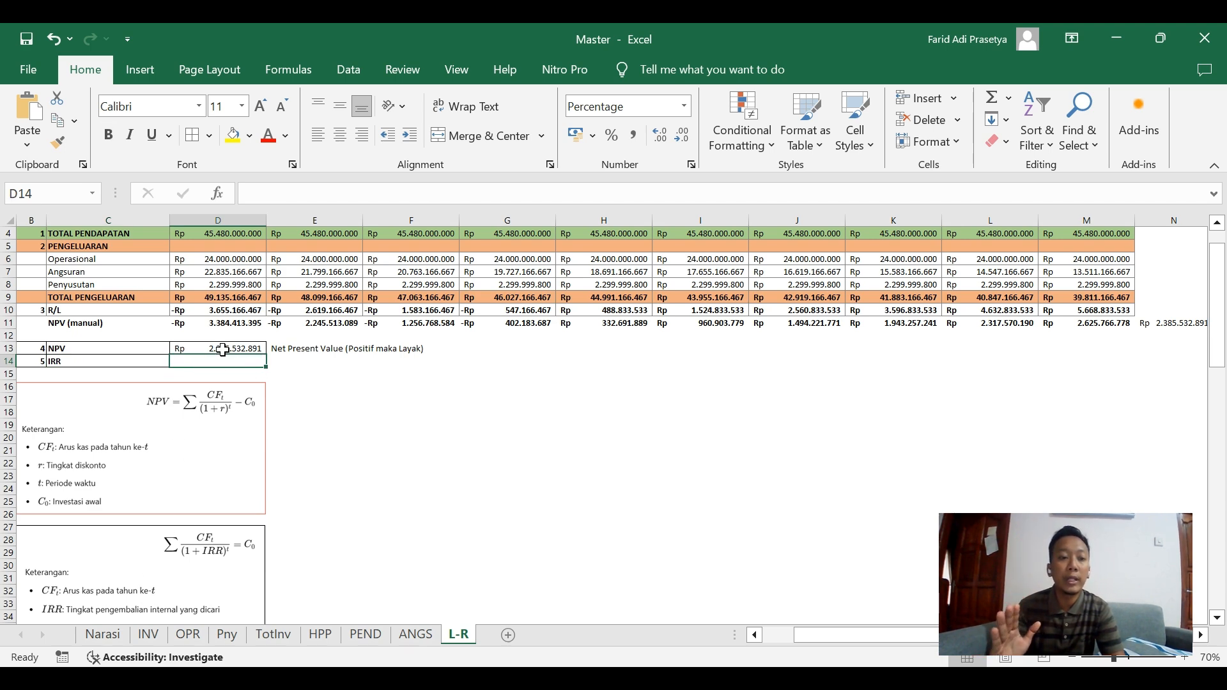
# Set the Diskonto in D15 of the Narasi sheet to 14% and check the NPV on the L-R sheet.
pyautogui.click(222, 351)
pyautogui.click(105, 640)
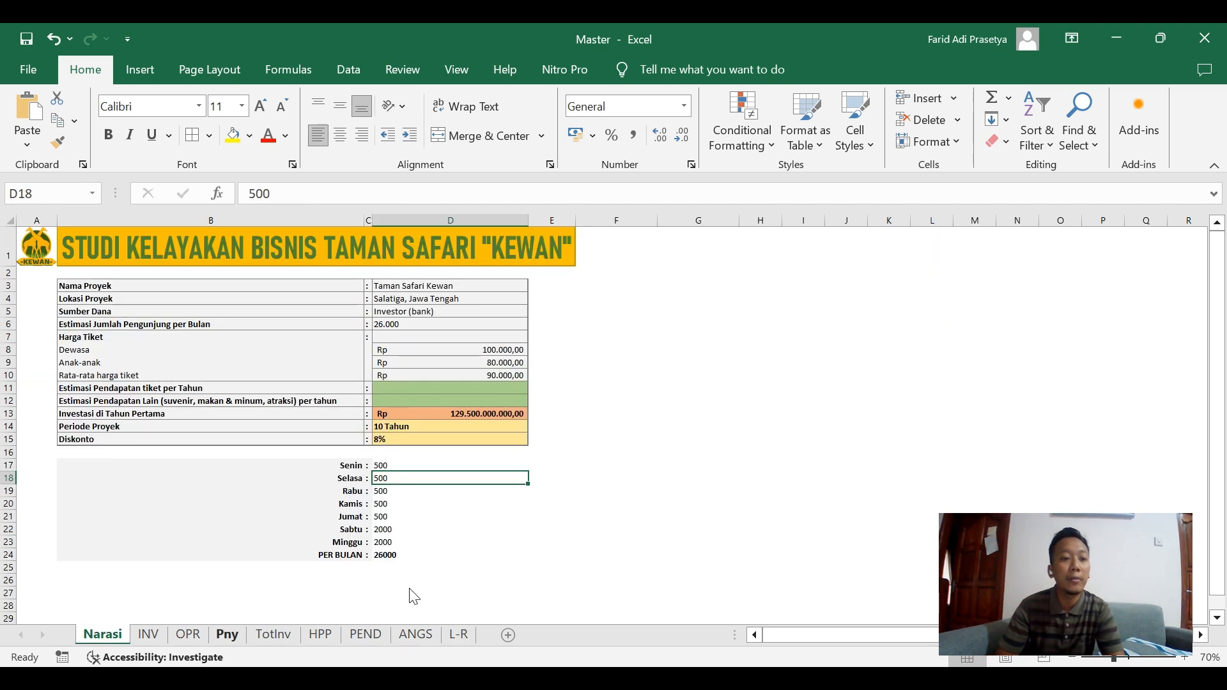
pyautogui.click(425, 440)
pyautogui.write('14')
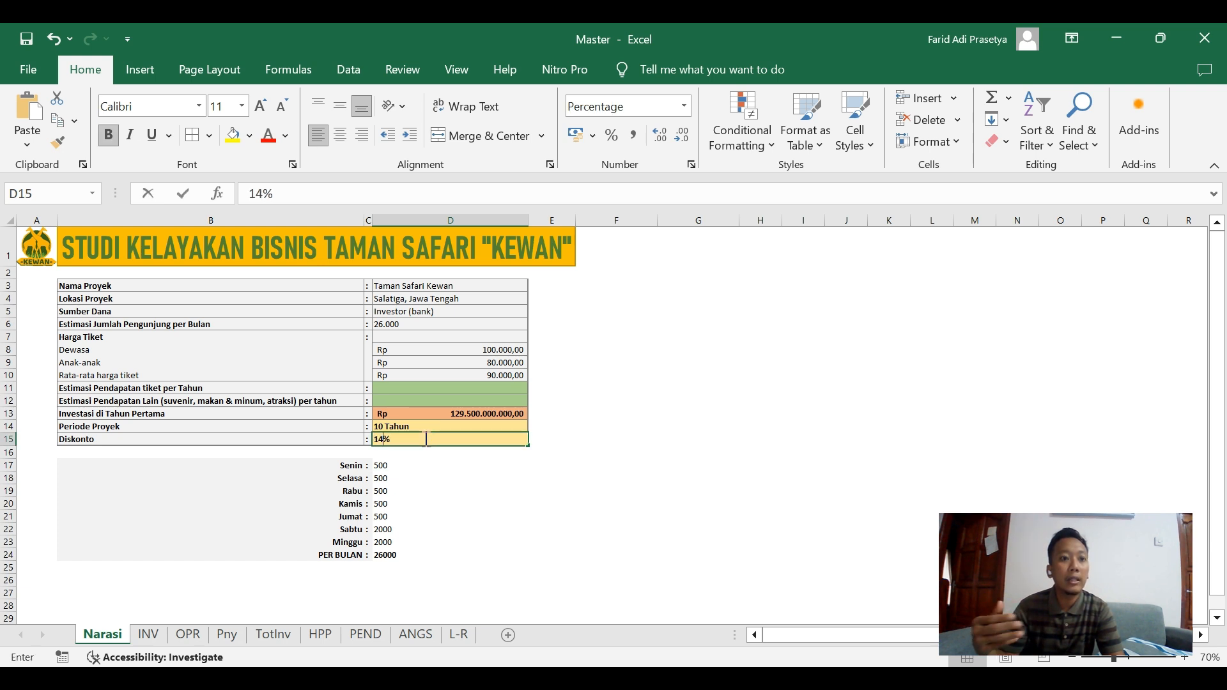
pyautogui.click(491, 516)
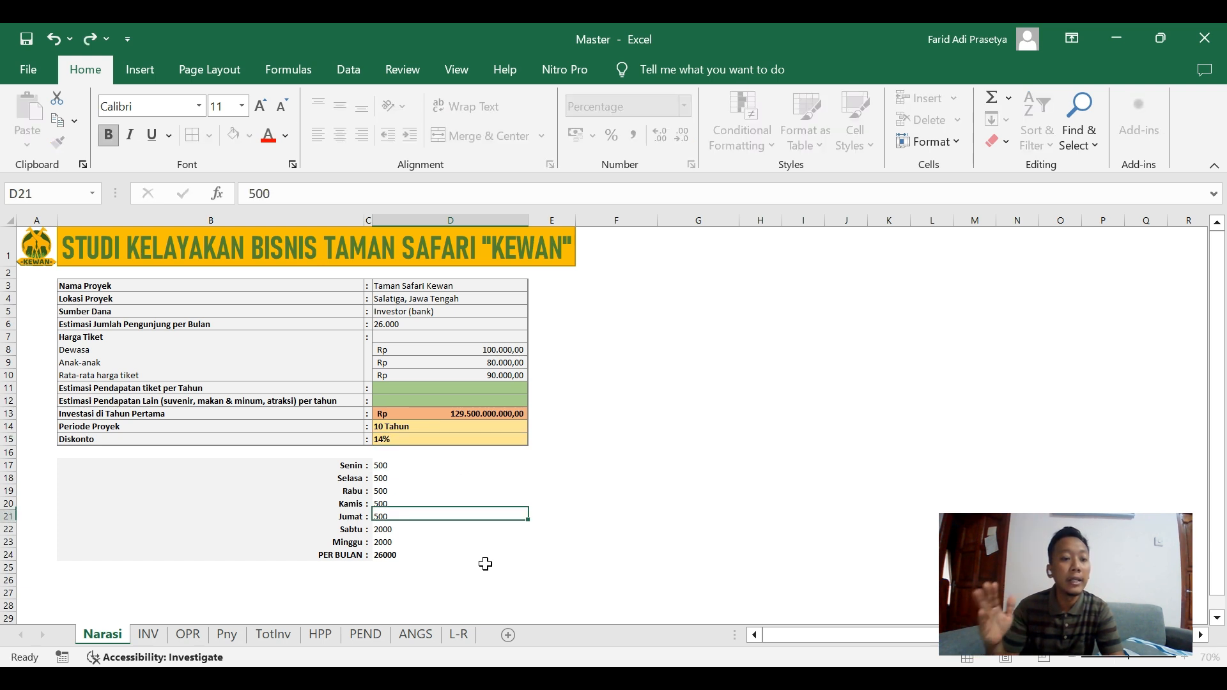
pyautogui.click(454, 636)
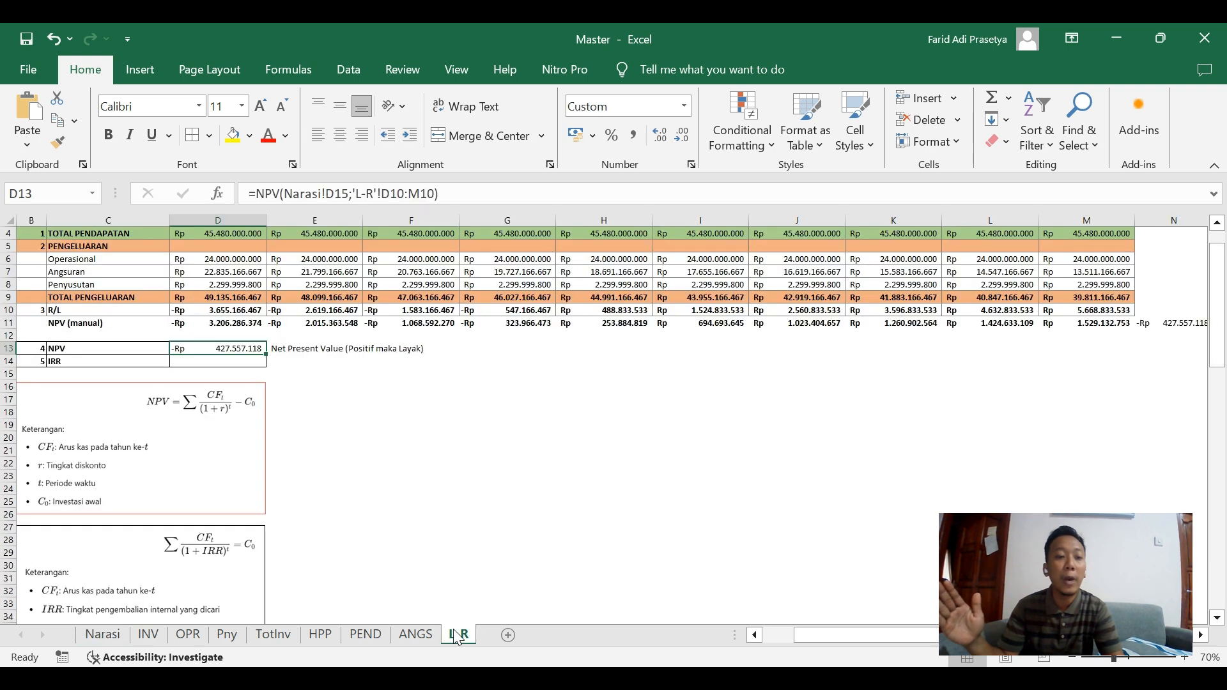
# Return the Narasi sheet's Diskonto to 8% and go back to the L-R sheet.
pyautogui.click(102, 636)
pyautogui.click(451, 448)
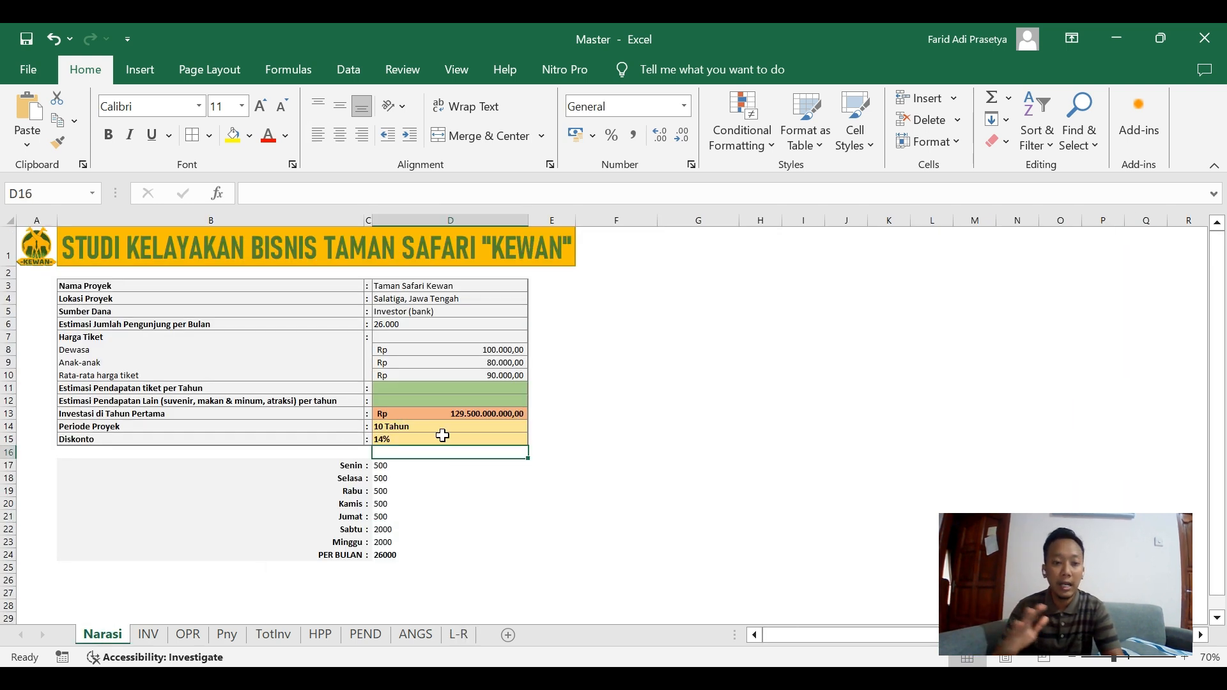
pyautogui.click(447, 439)
pyautogui.write('8')
pyautogui.press('Tab')
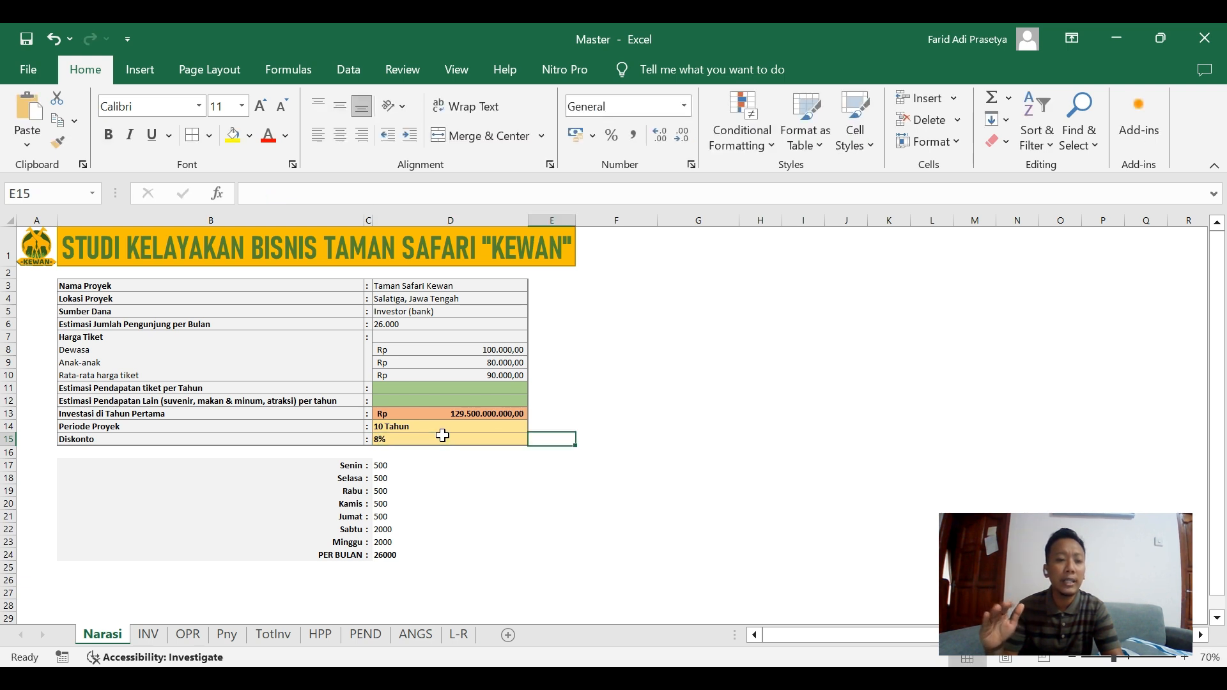
pyautogui.click(427, 438)
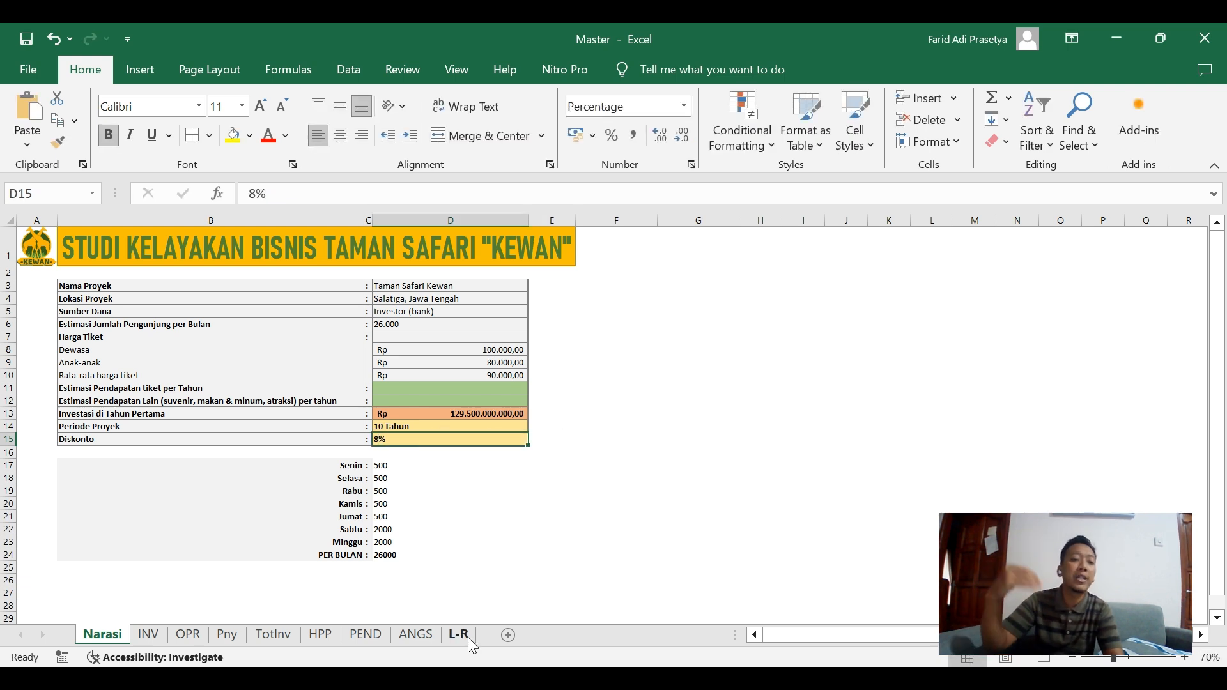
pyautogui.click(459, 635)
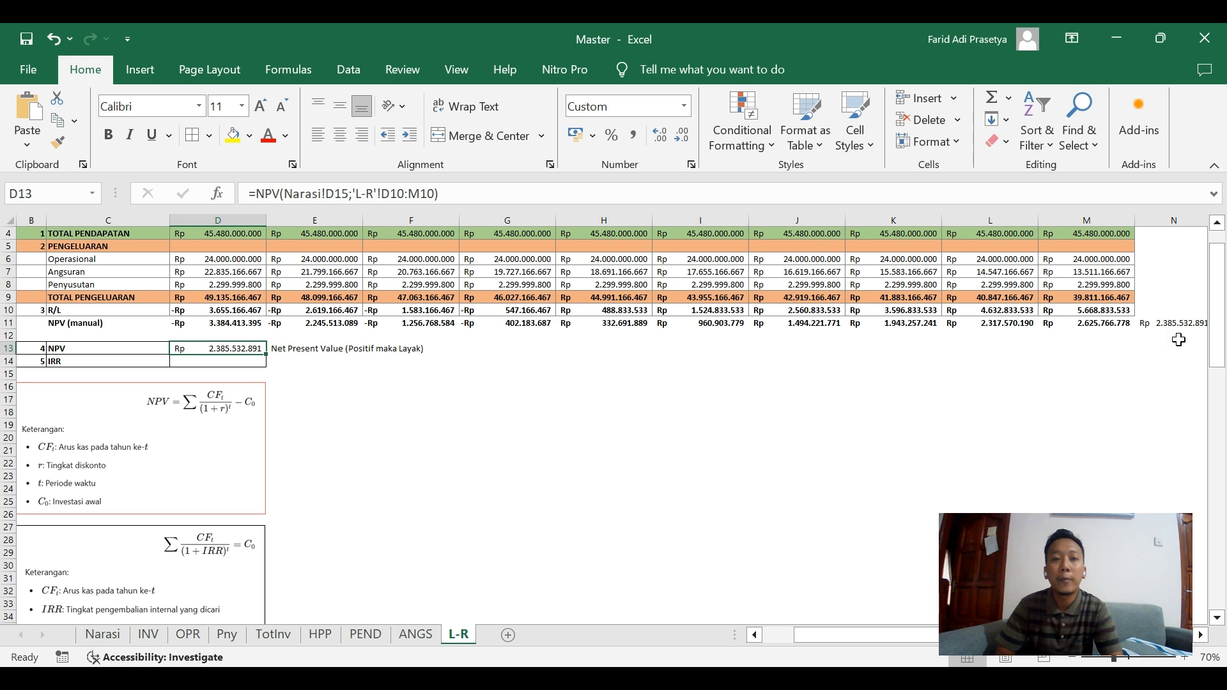
# Enter the note "IRR harus positif jika ingin dianggap layak" in E14 beside the IRR row.
pyautogui.click(210, 362)
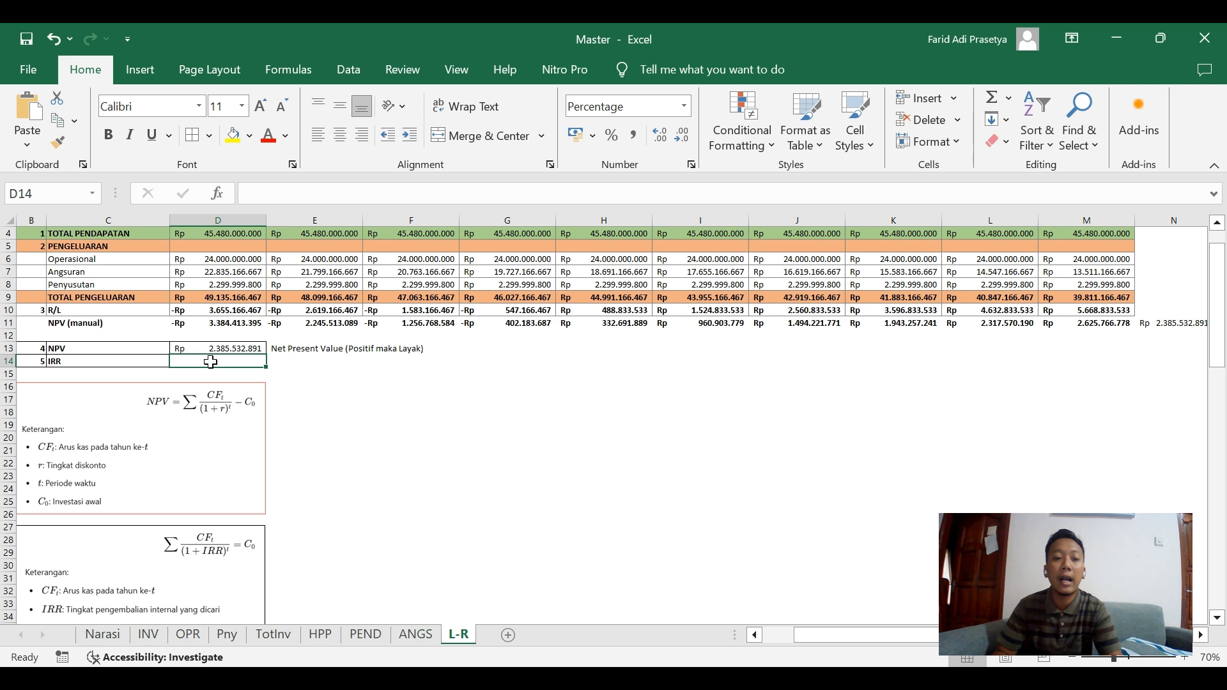
pyautogui.click(292, 359)
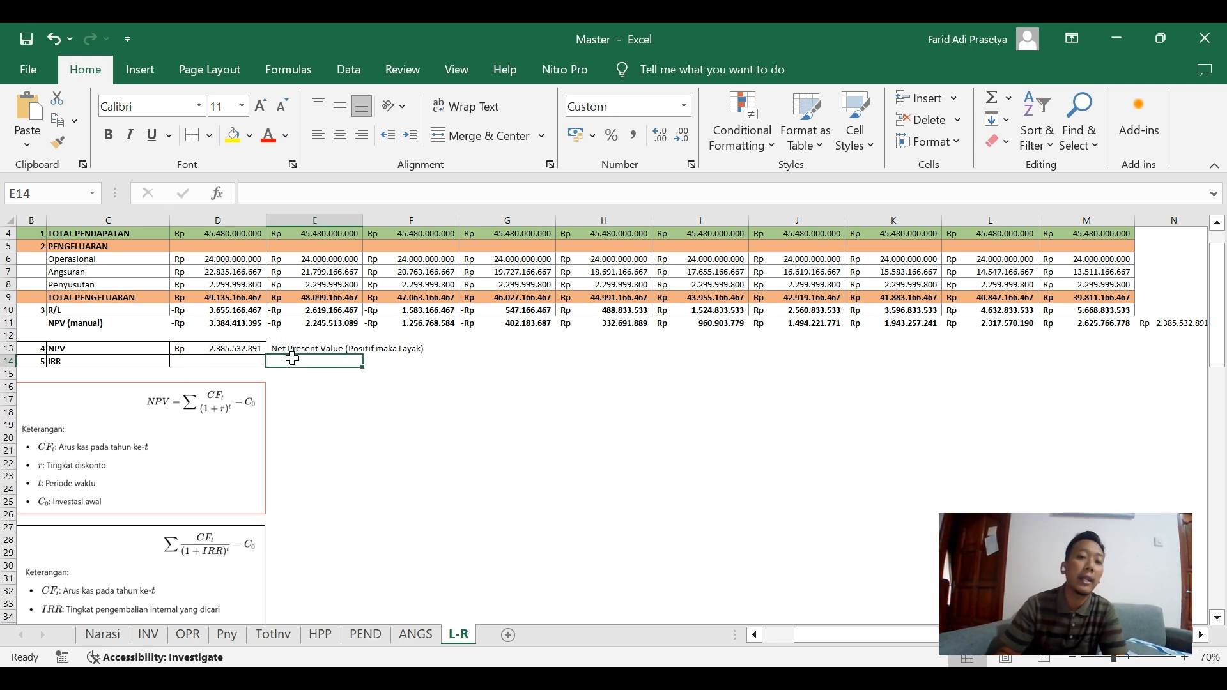
pyautogui.write('IRR harus')
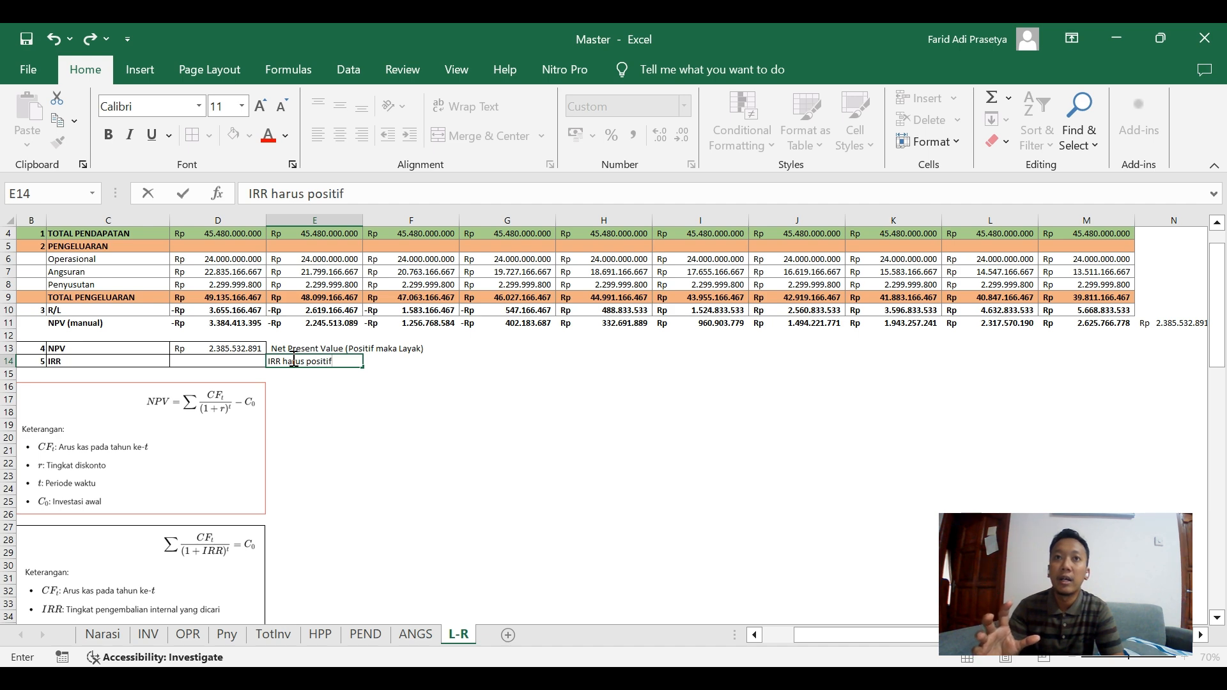
pyautogui.write(' positif j')
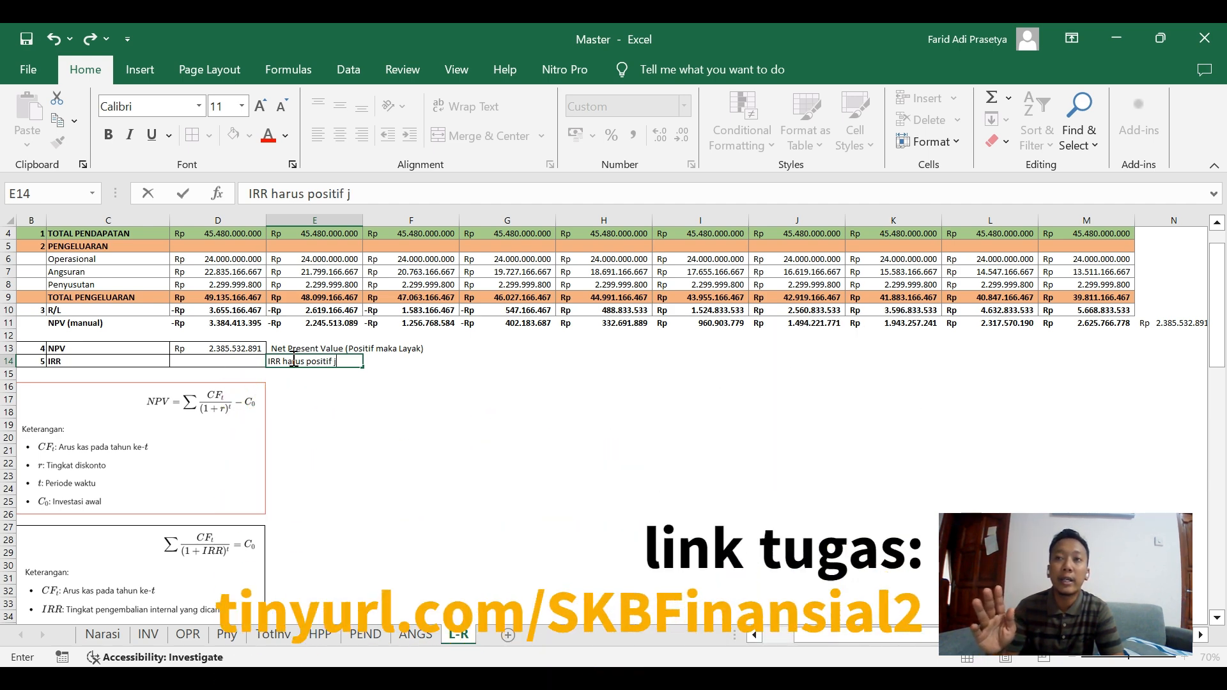
pyautogui.write('ika ingin diang')
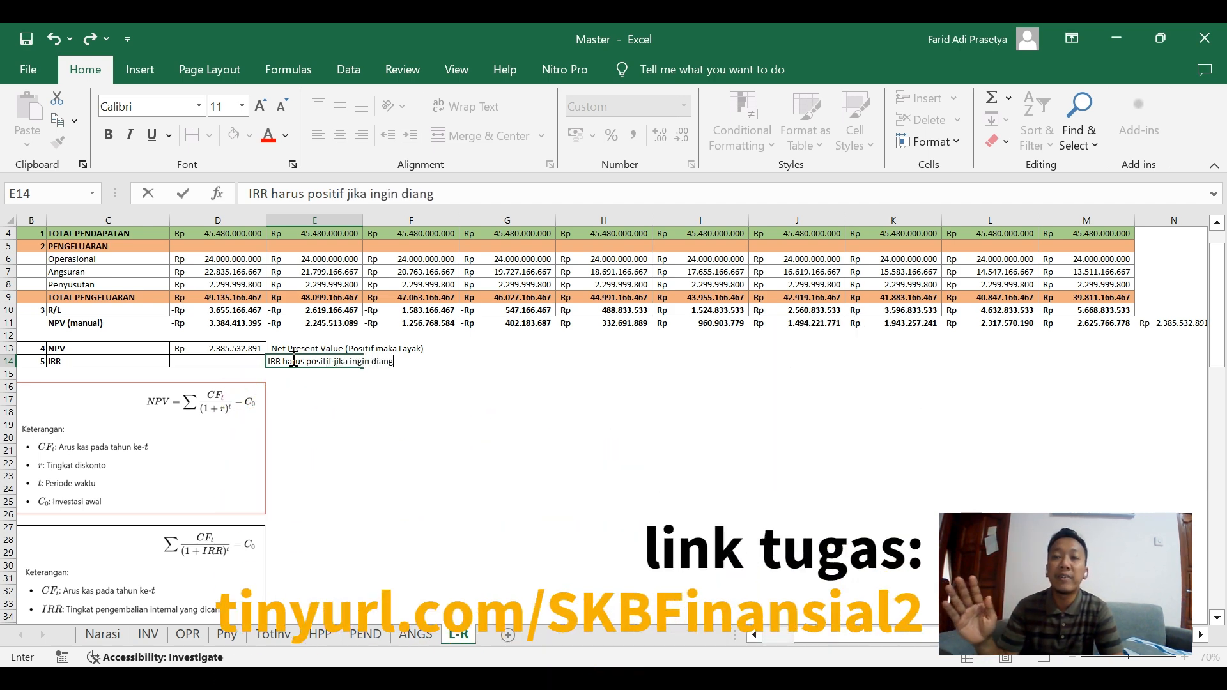
pyautogui.write('gap layak')
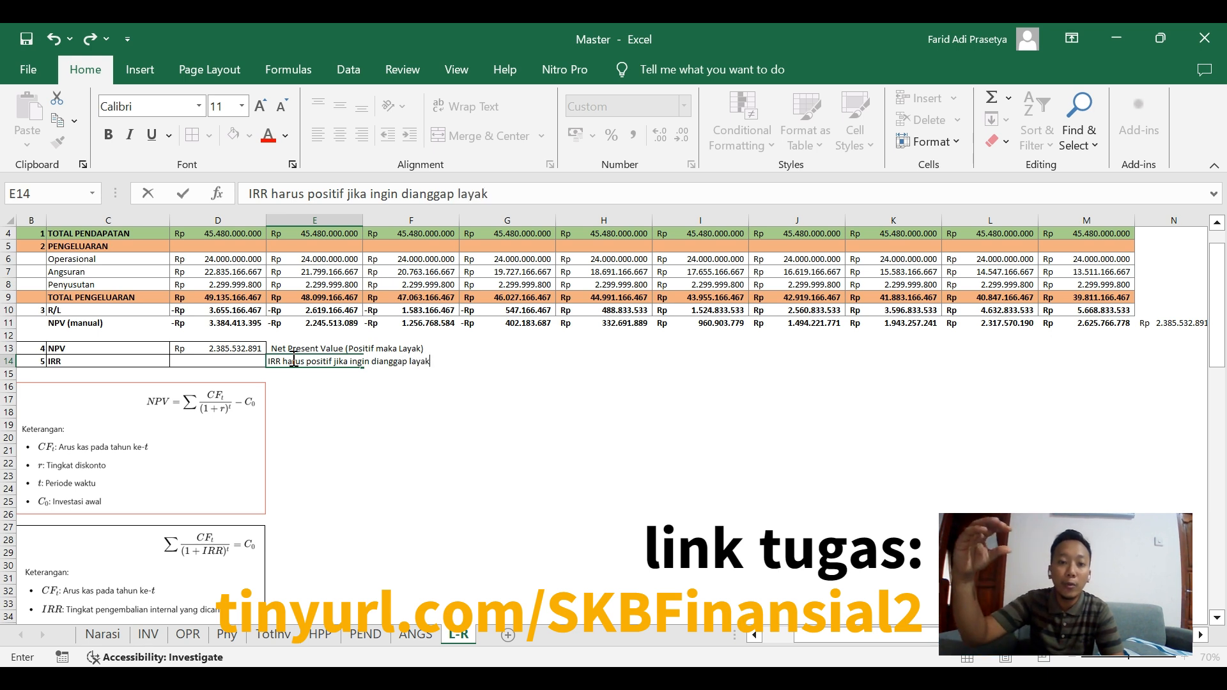
pyautogui.press('Tab')
# Calculate the IRR in D14 with the formula =IRR(D10:M10;15), using the yearly R/L values.
pyautogui.press('Left')
pyautogui.press('Left')
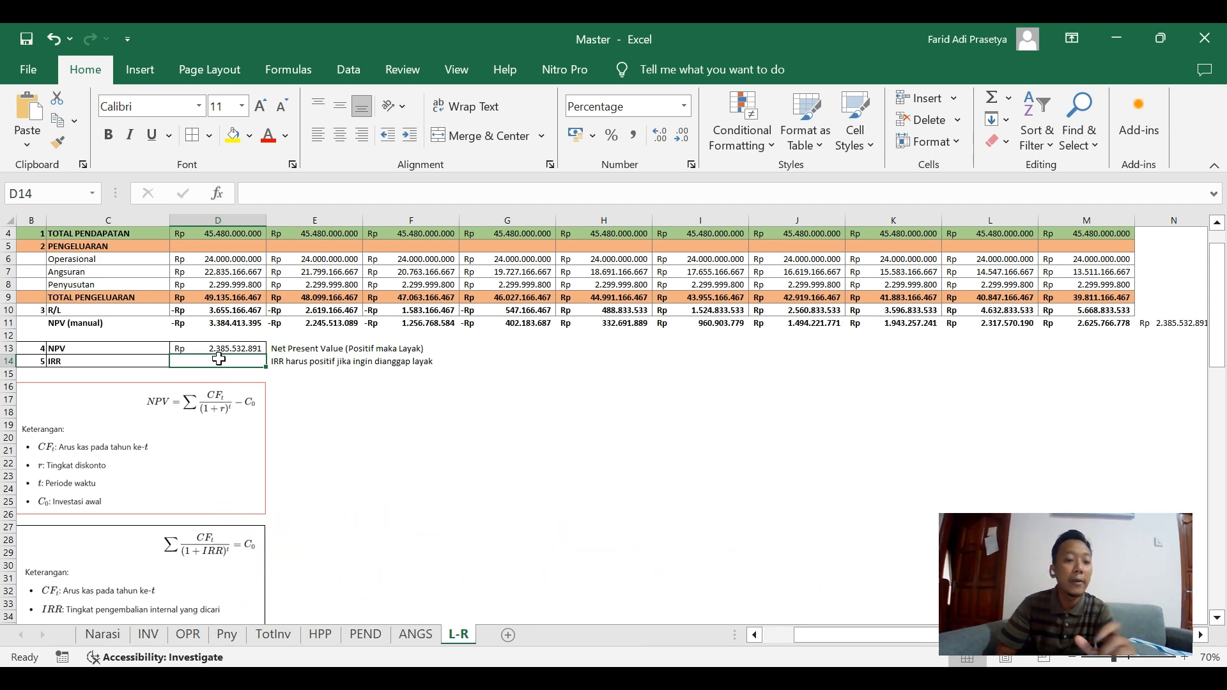
pyautogui.write('=')
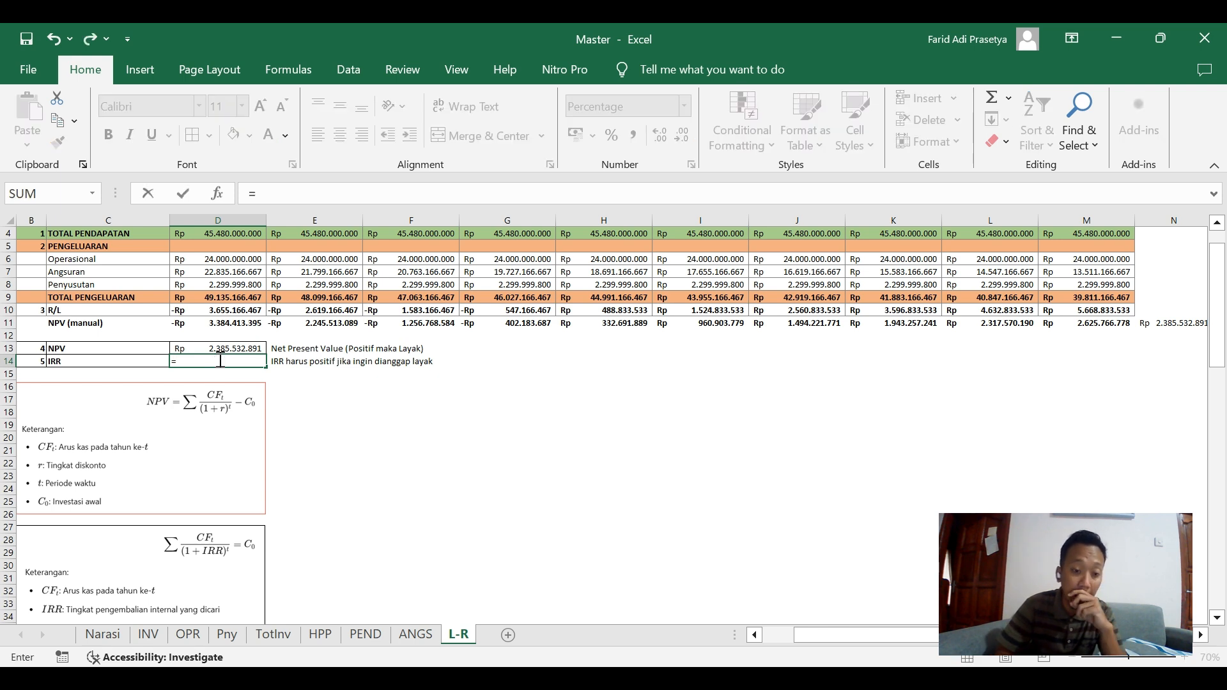
pyautogui.press('BackSpace')
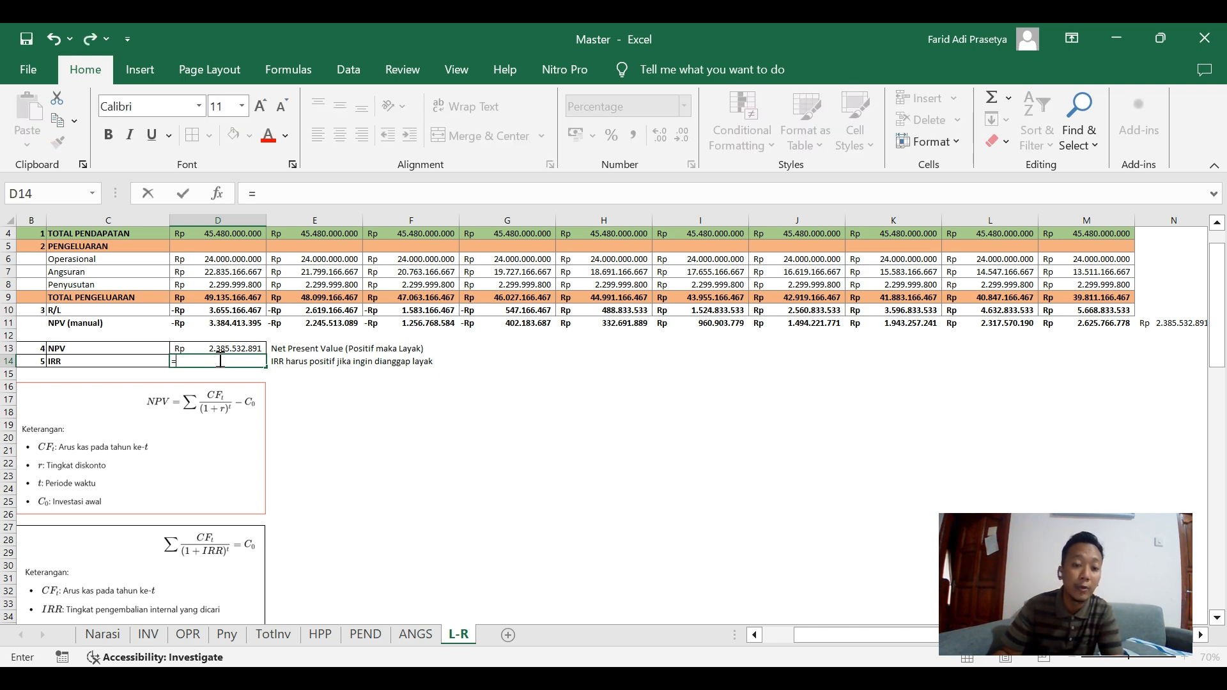
pyautogui.write('=IRR(')
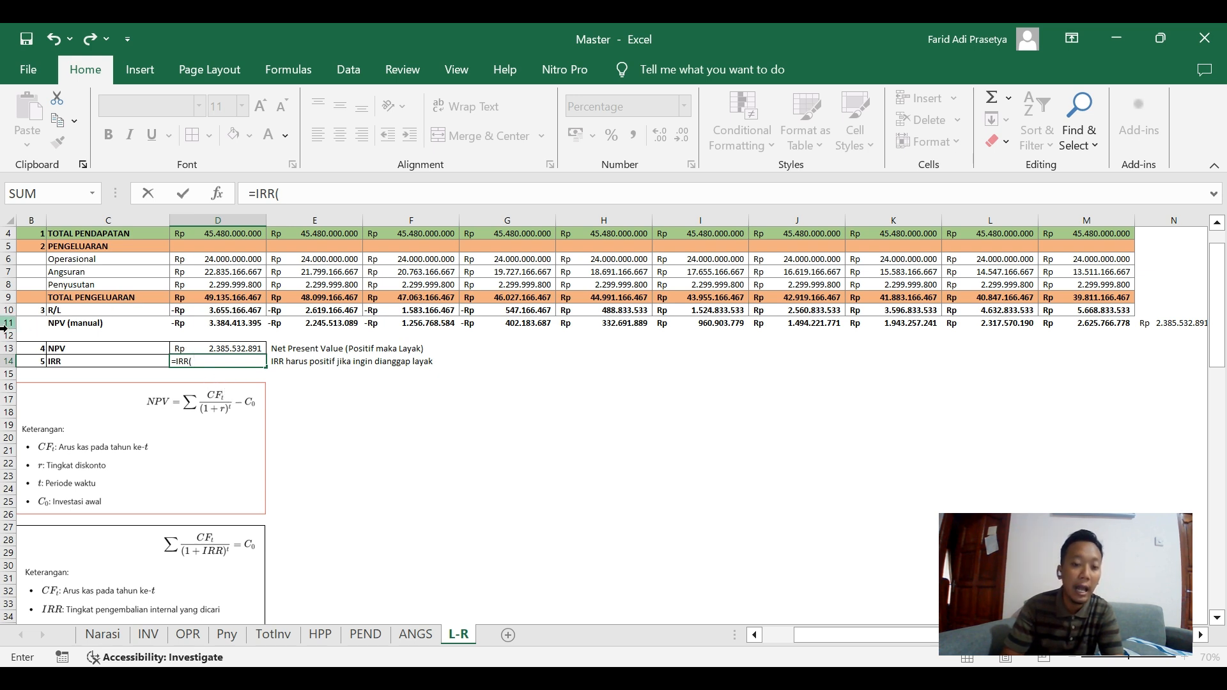
pyautogui.click(200, 311)
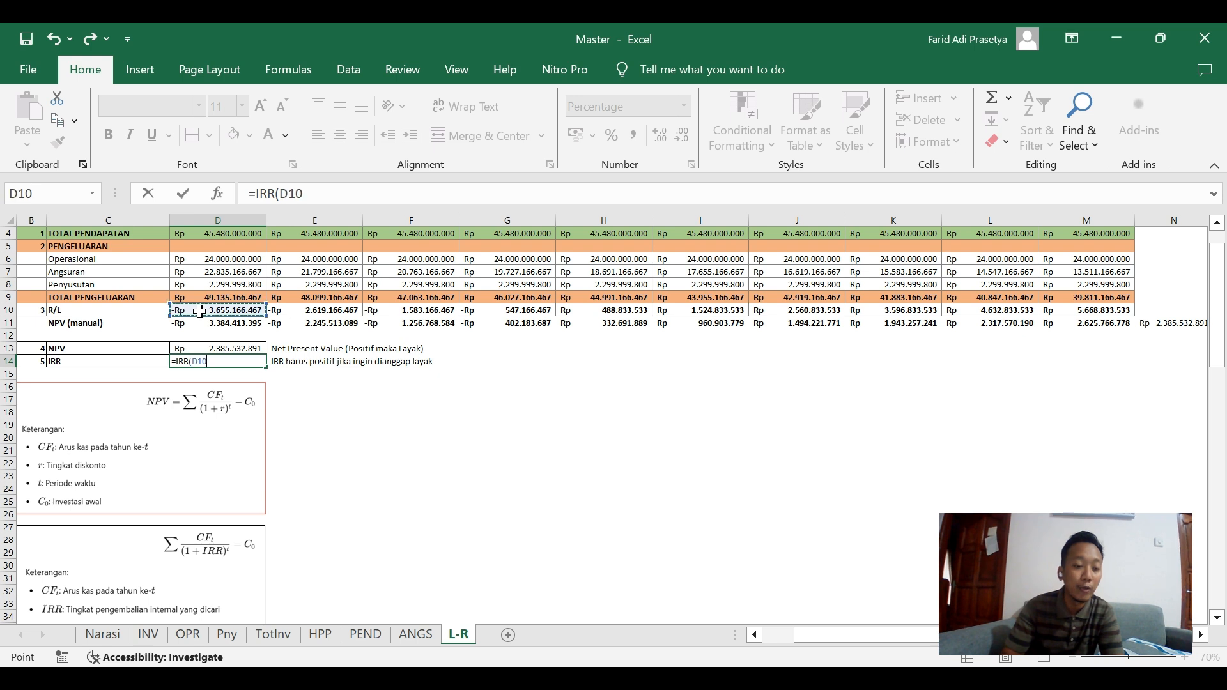
pyautogui.keyDown('shift'); pyautogui.click(1089, 310); pyautogui.keyUp('shift')
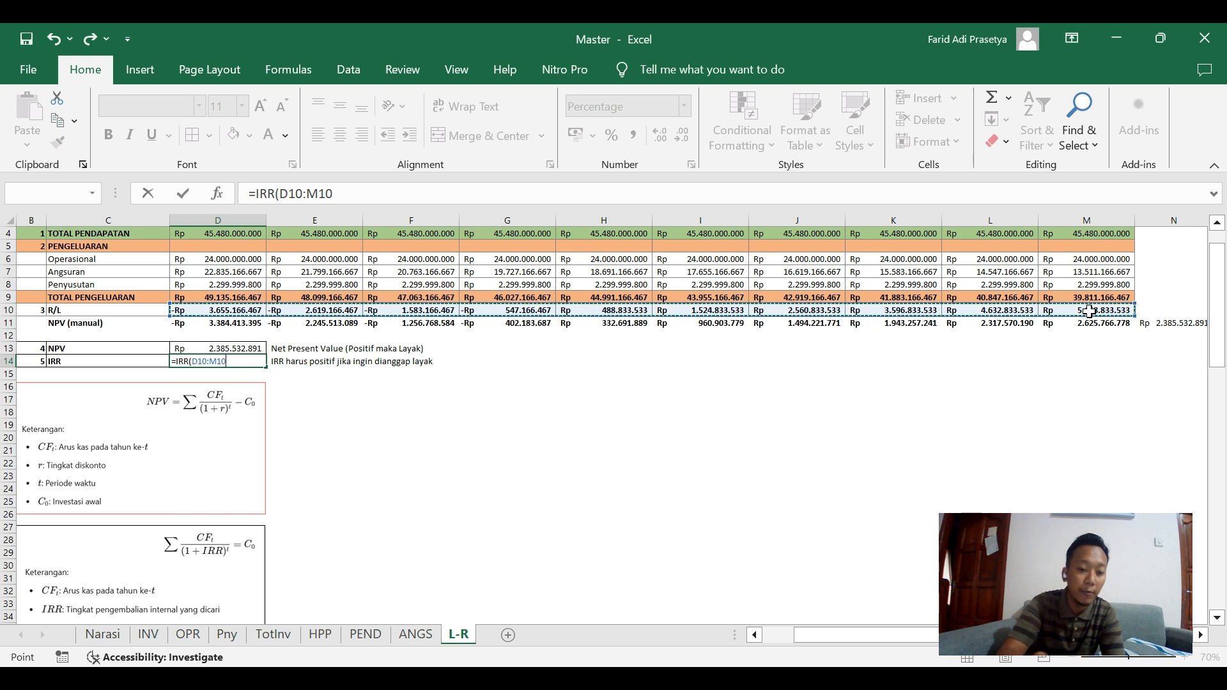
pyautogui.write(';10')
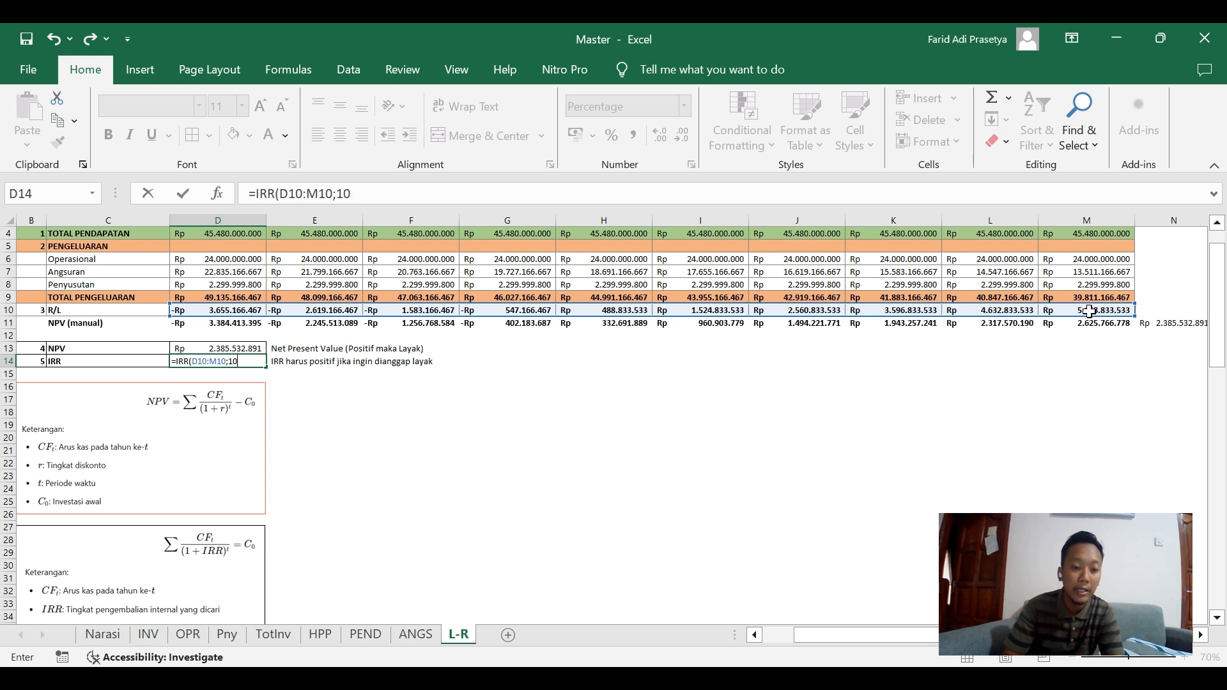
pyautogui.press('BackSpace')
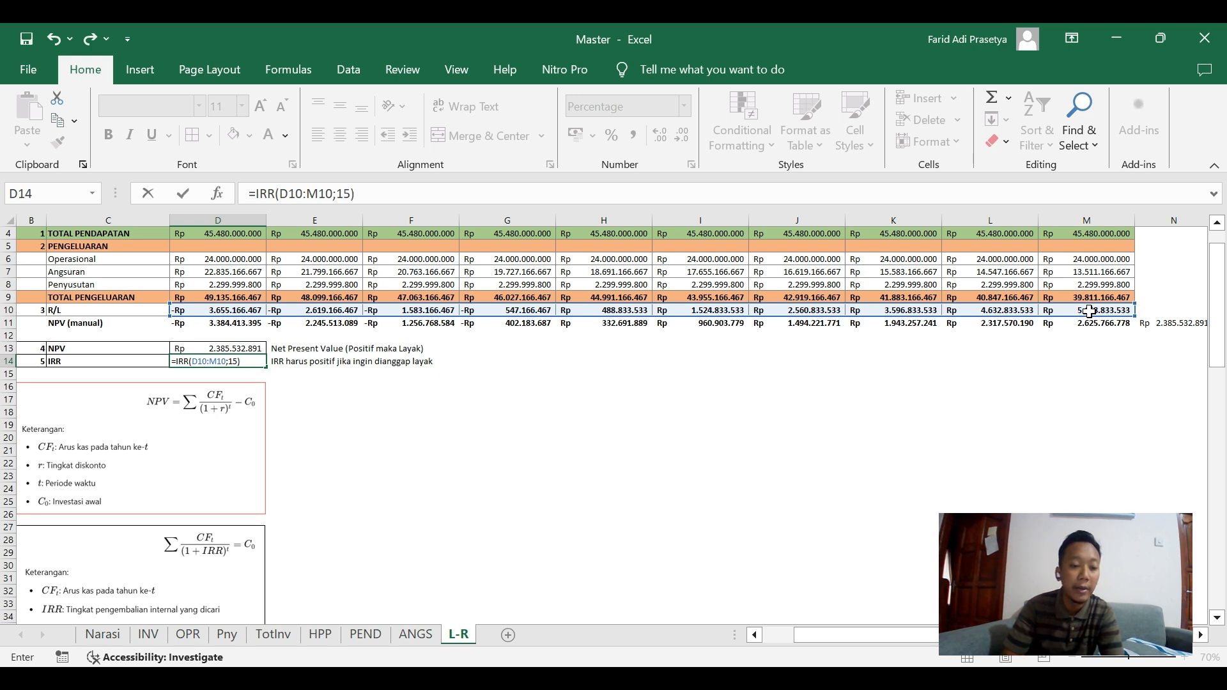
pyautogui.press('Return')
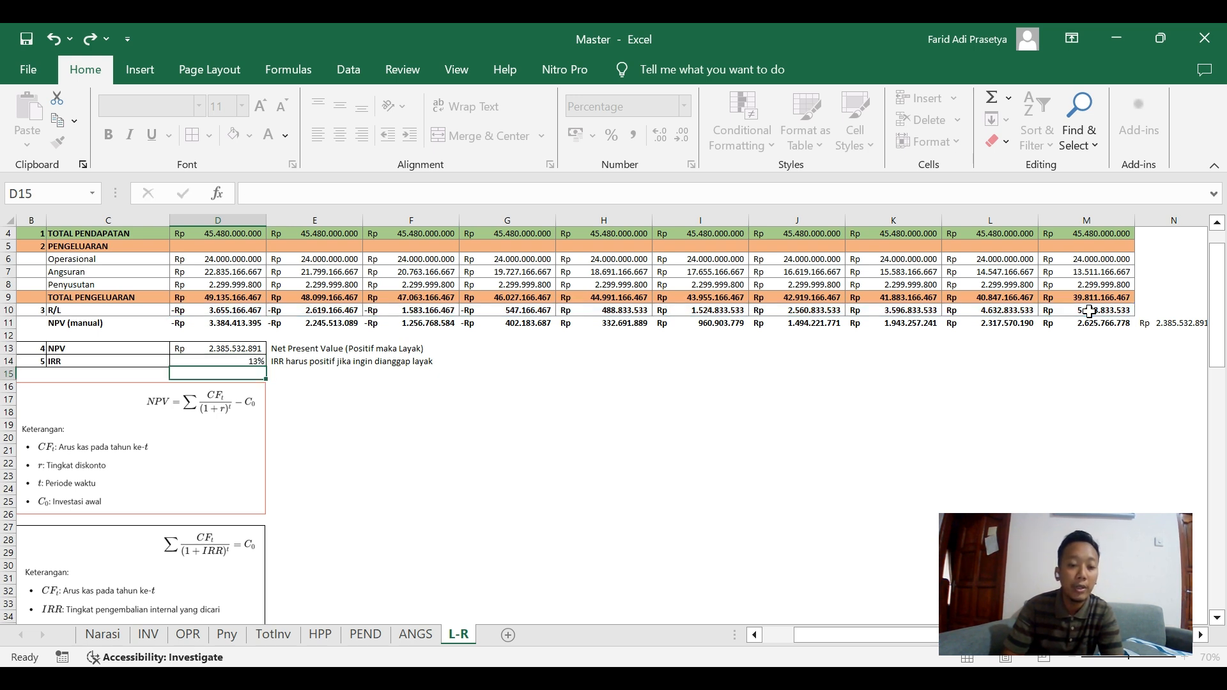
# Toggle the decimal places of the IRR in D14, leaving it as a whole percentage.
pyautogui.press('Up')
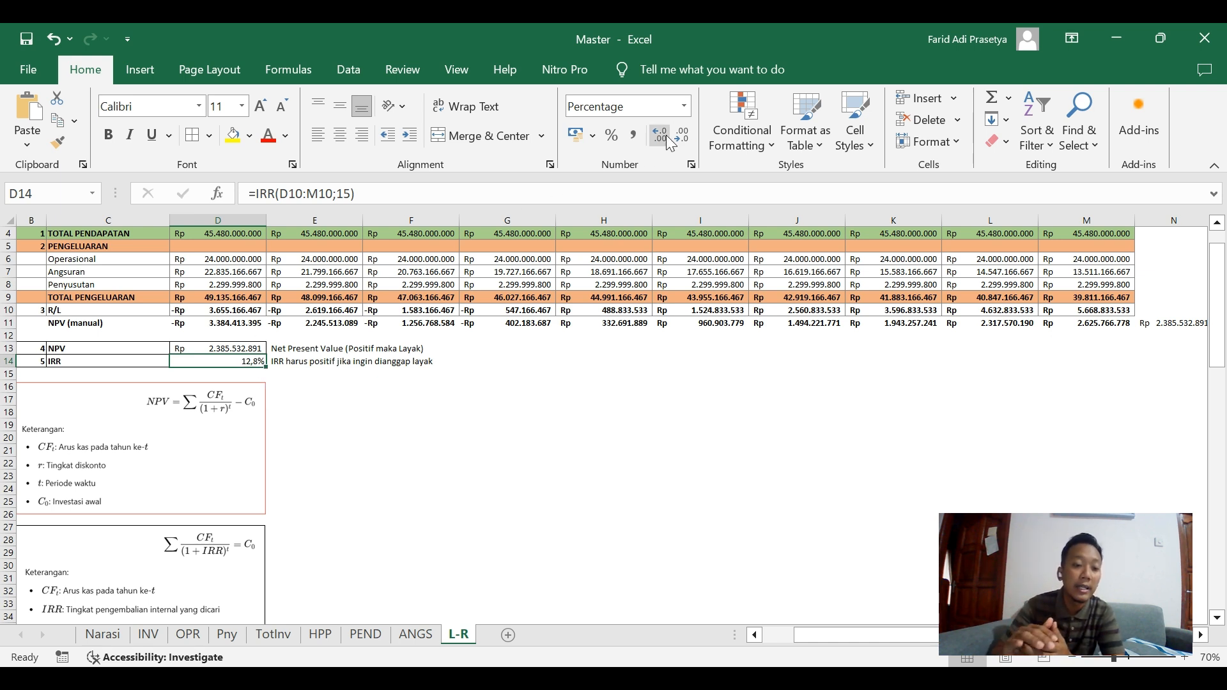
pyautogui.click(682, 135)
pyautogui.click(683, 134)
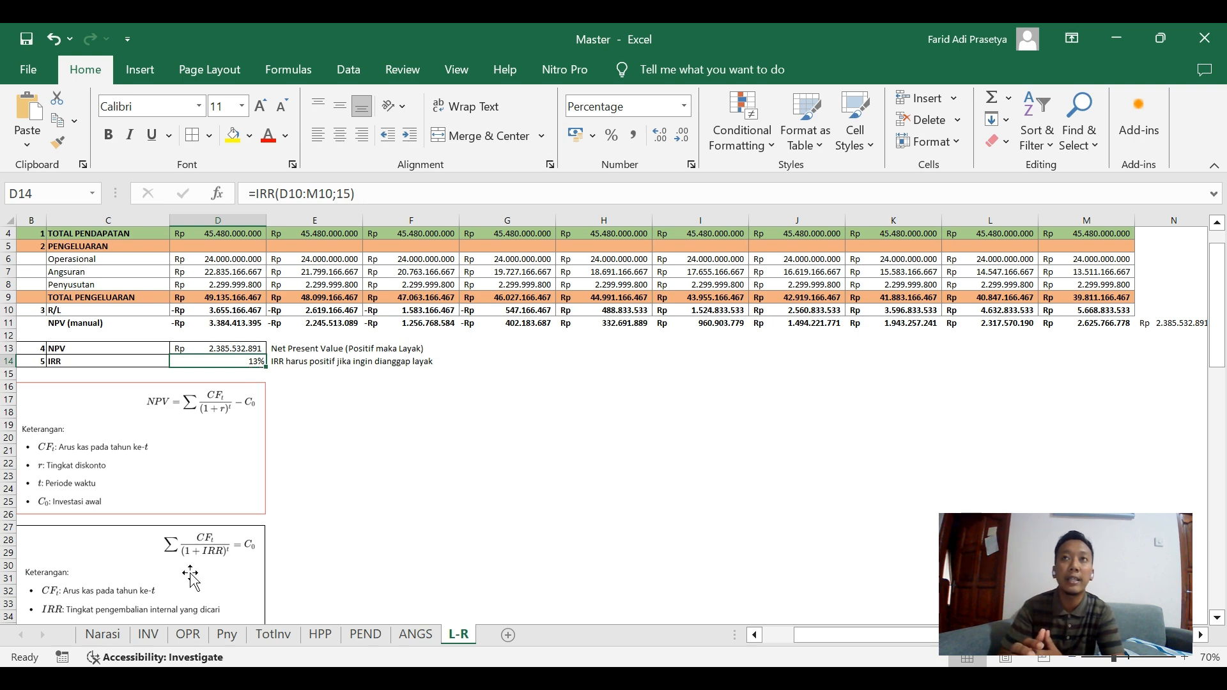
# Change the Diskonto on the Narasi sheet to 14% and compare the NPV and IRR on the L-R sheet.
pyautogui.click(112, 640)
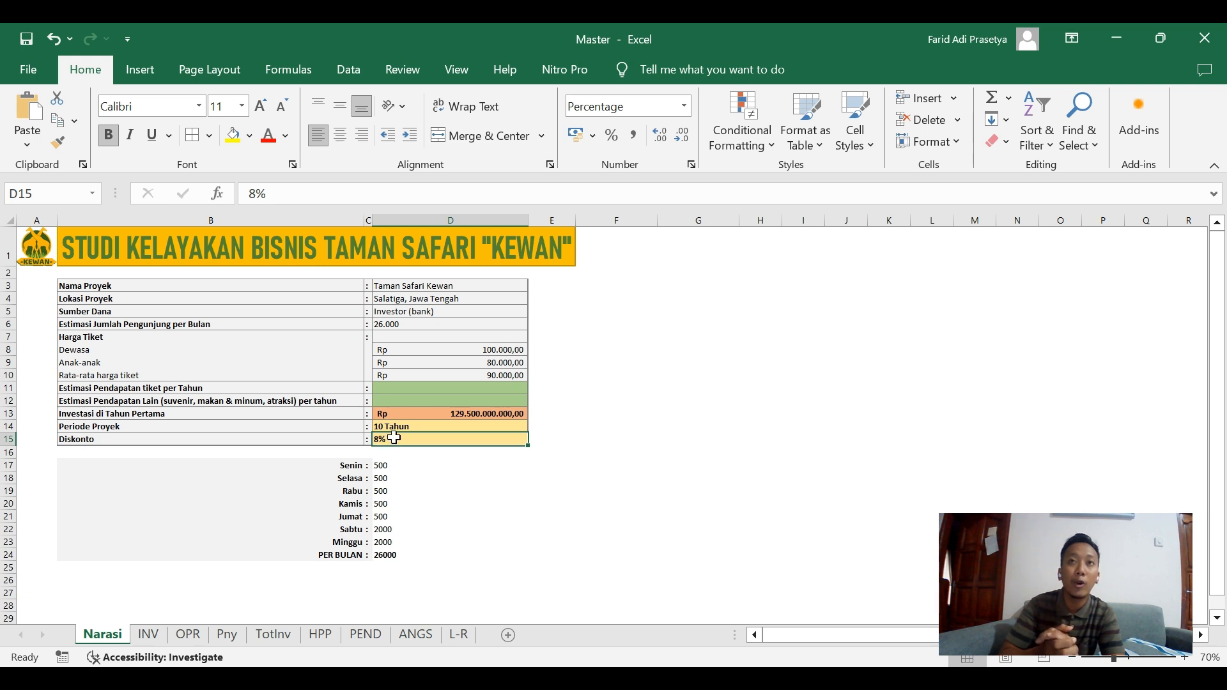
pyautogui.write('14')
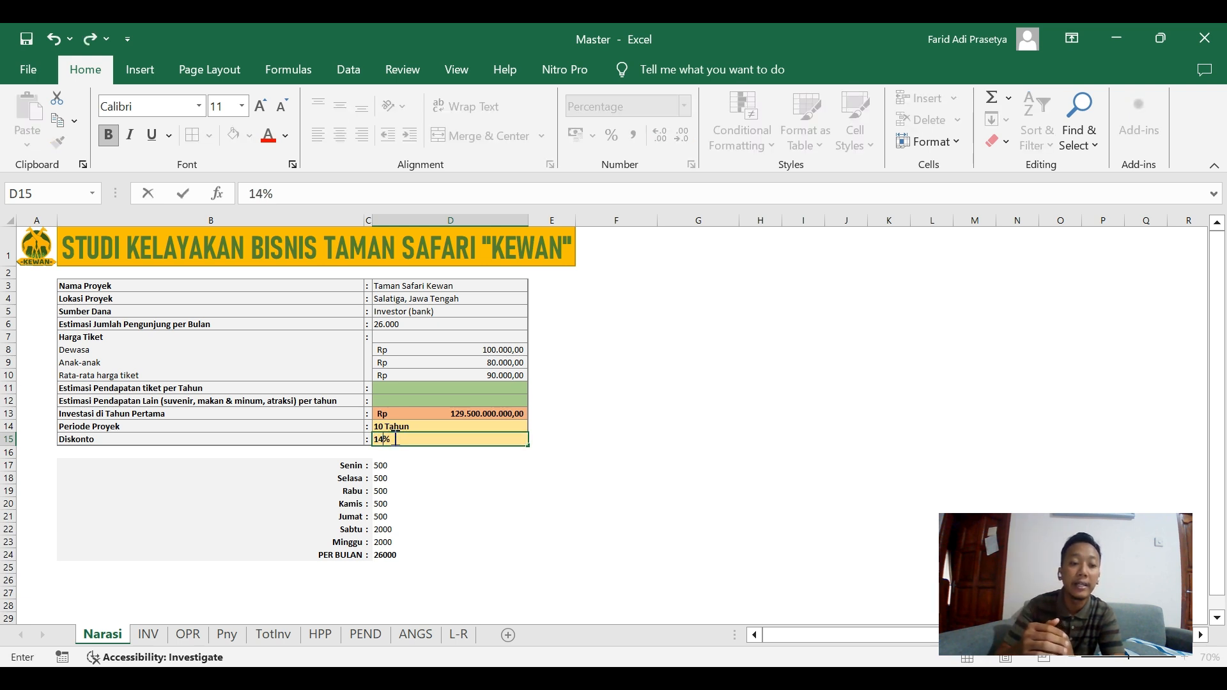
pyautogui.click(416, 465)
pyautogui.click(459, 635)
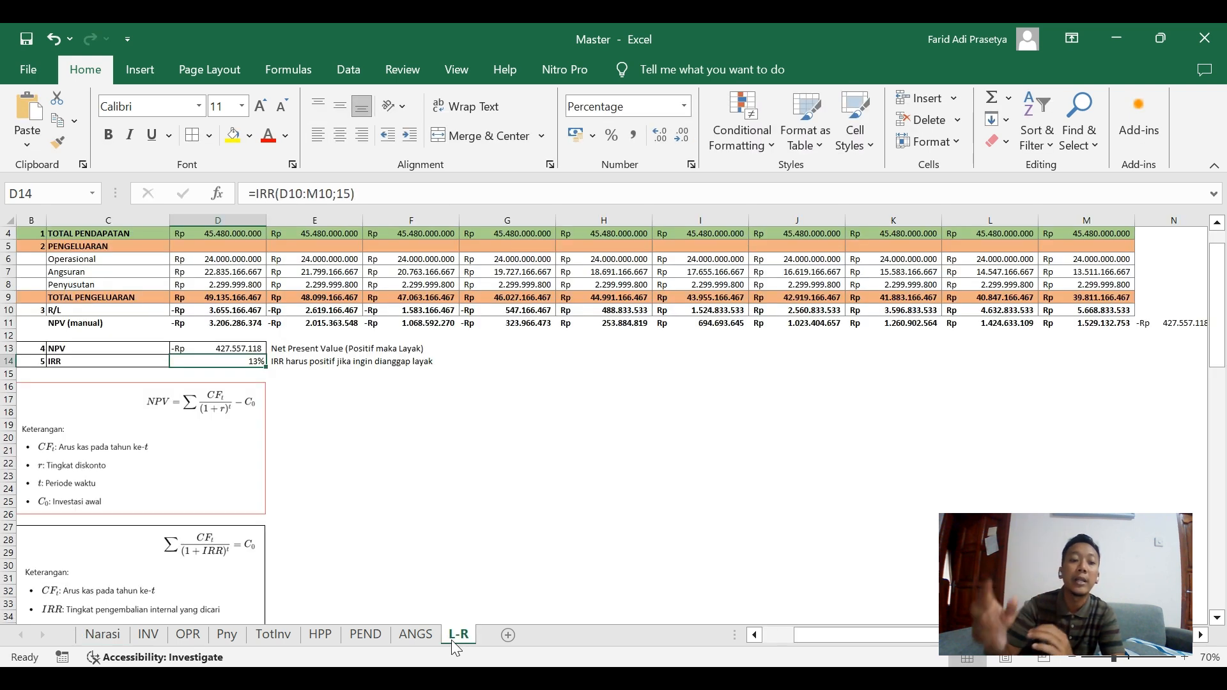
# Shade the NPV result cell D13 with a light orange fill.
pyautogui.click(220, 349)
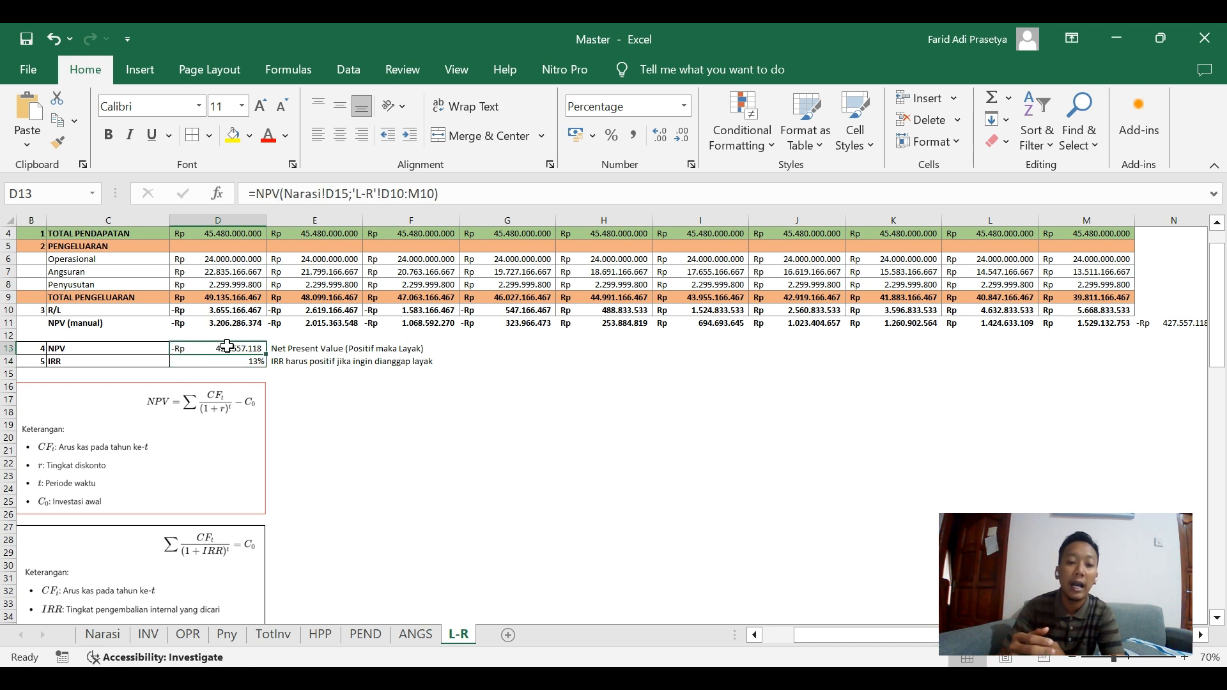
pyautogui.click(252, 136)
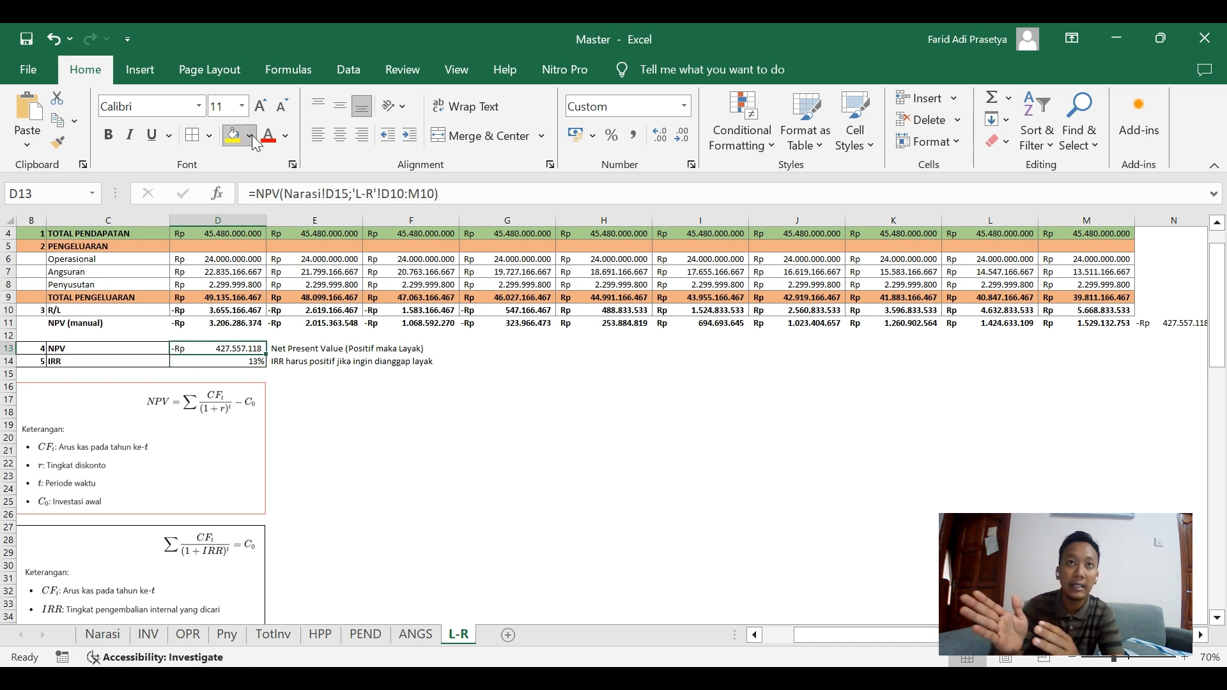
# Review the IRR and NPV cells, set the Diskonto on the Narasi sheet to 13%, and check the NPV on the L-R sheet.
pyautogui.click(316, 273)
pyautogui.click(333, 383)
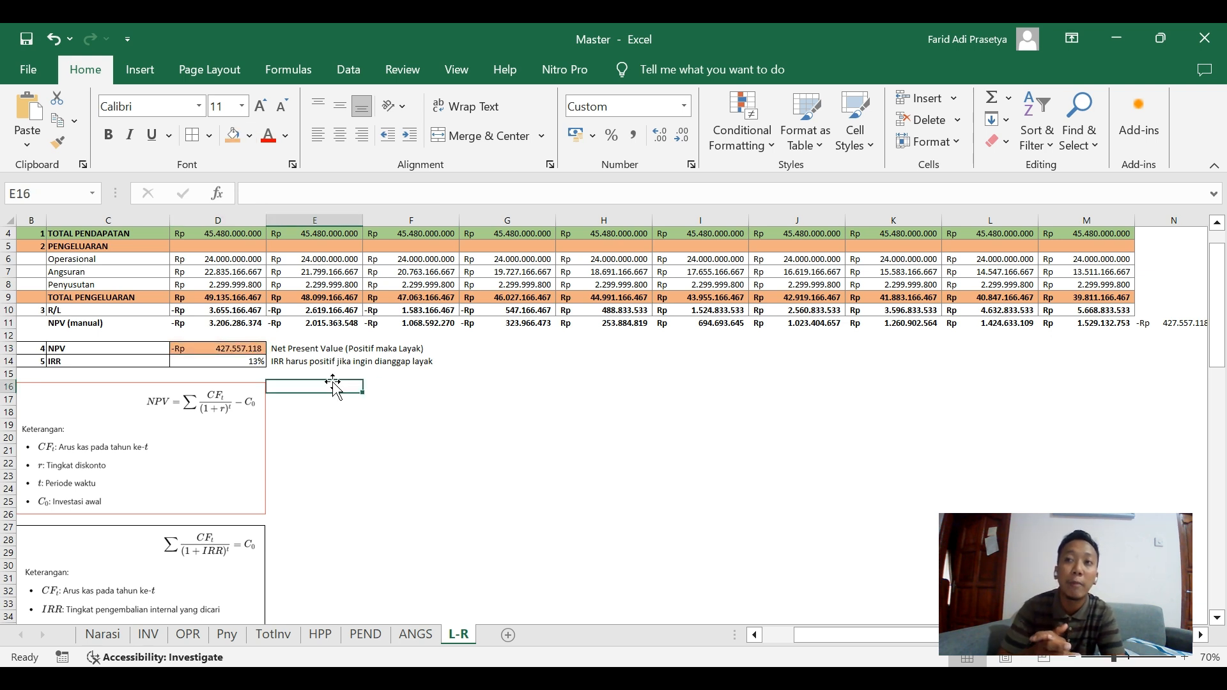
pyautogui.click(255, 362)
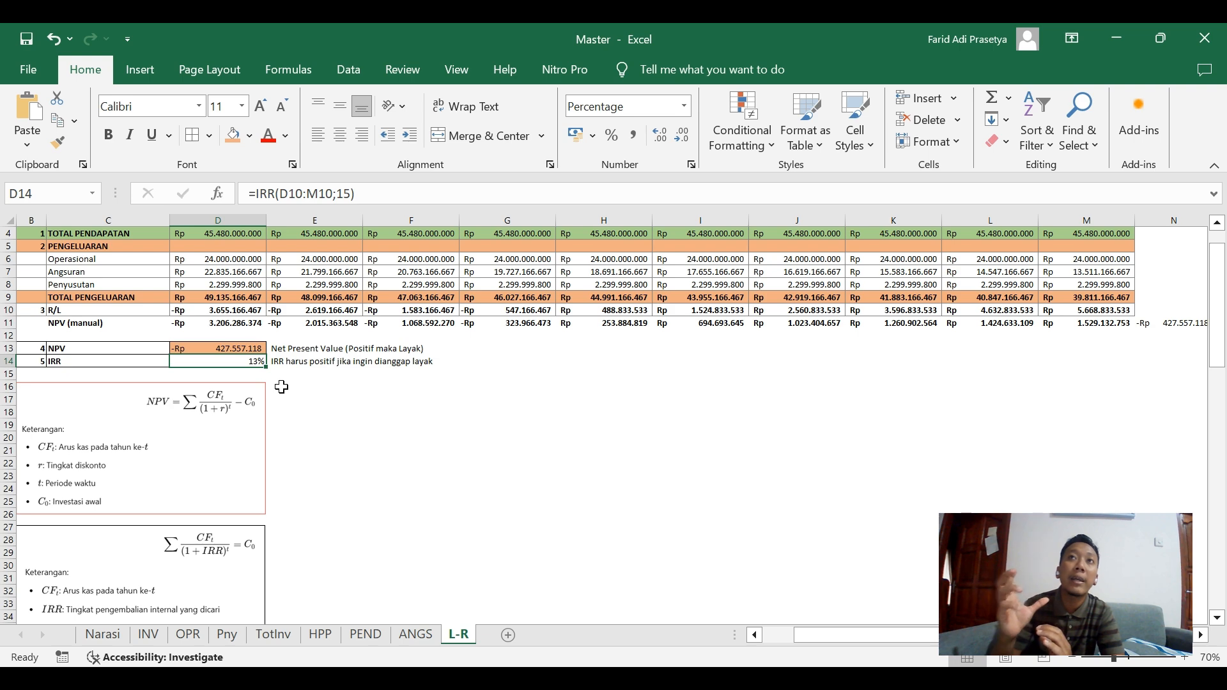
pyautogui.click(253, 350)
pyautogui.click(105, 636)
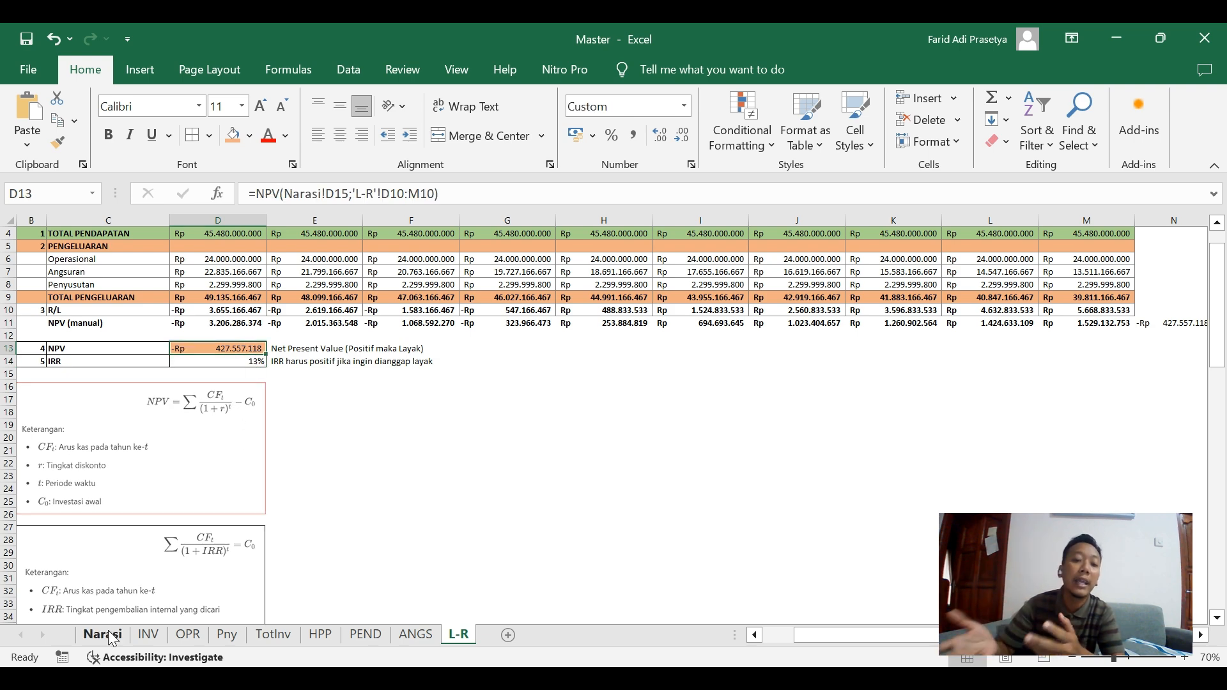
pyautogui.click(420, 440)
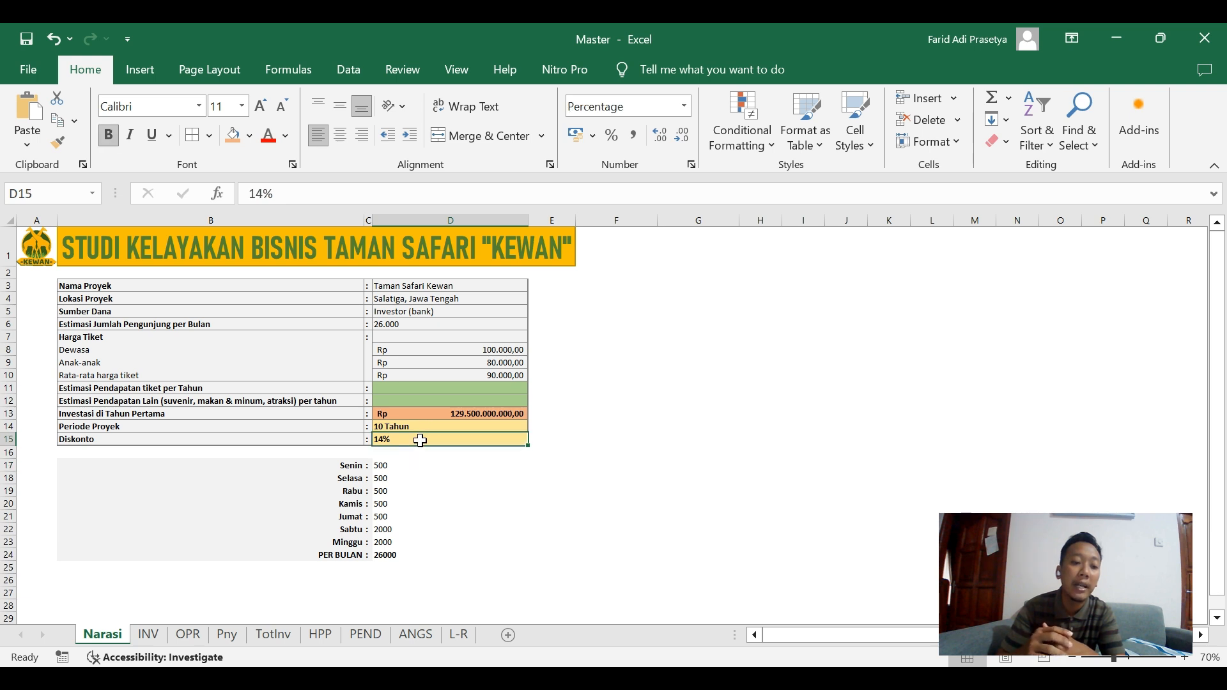
pyautogui.write('13')
pyautogui.click(430, 516)
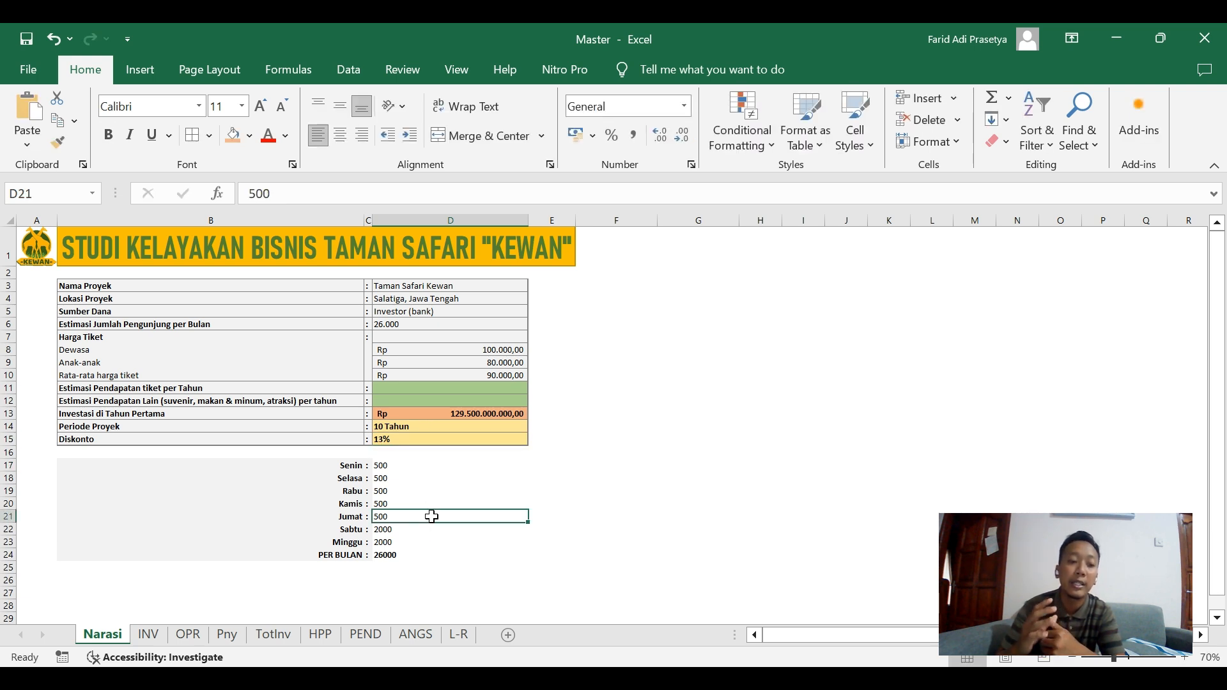
pyautogui.click(470, 643)
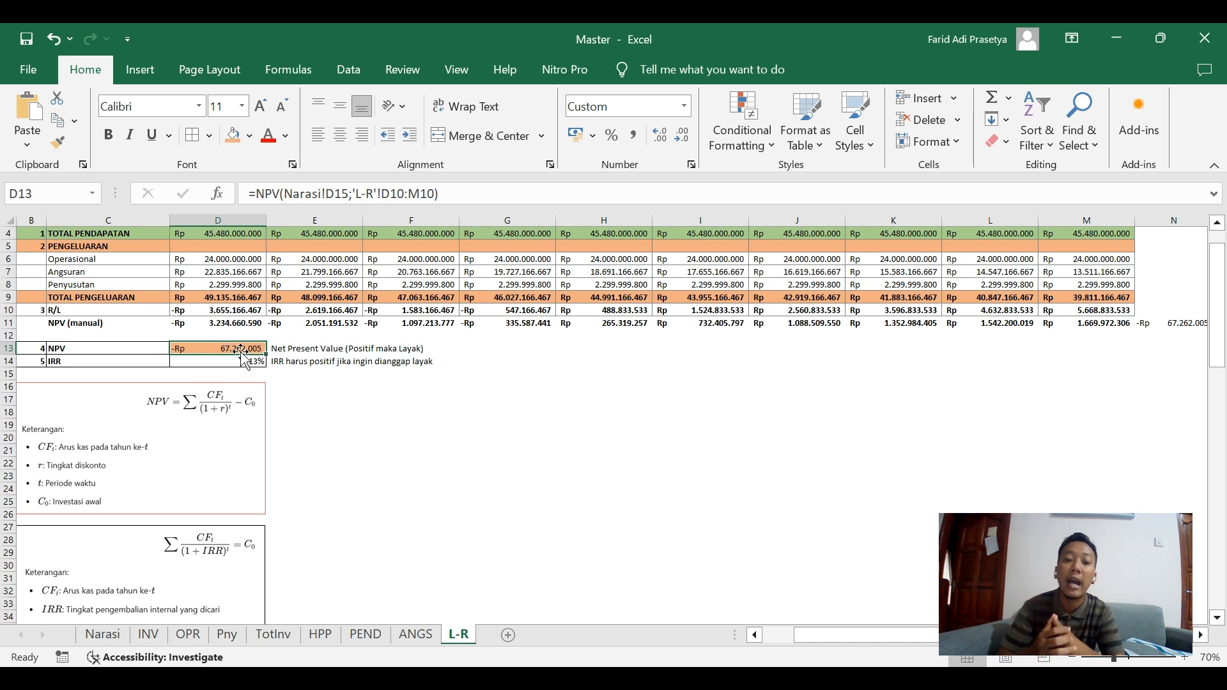
# Set the Diskonto in D15 of the Narasi sheet to 11% and check the NPV on the L-R sheet.
pyautogui.click(115, 635)
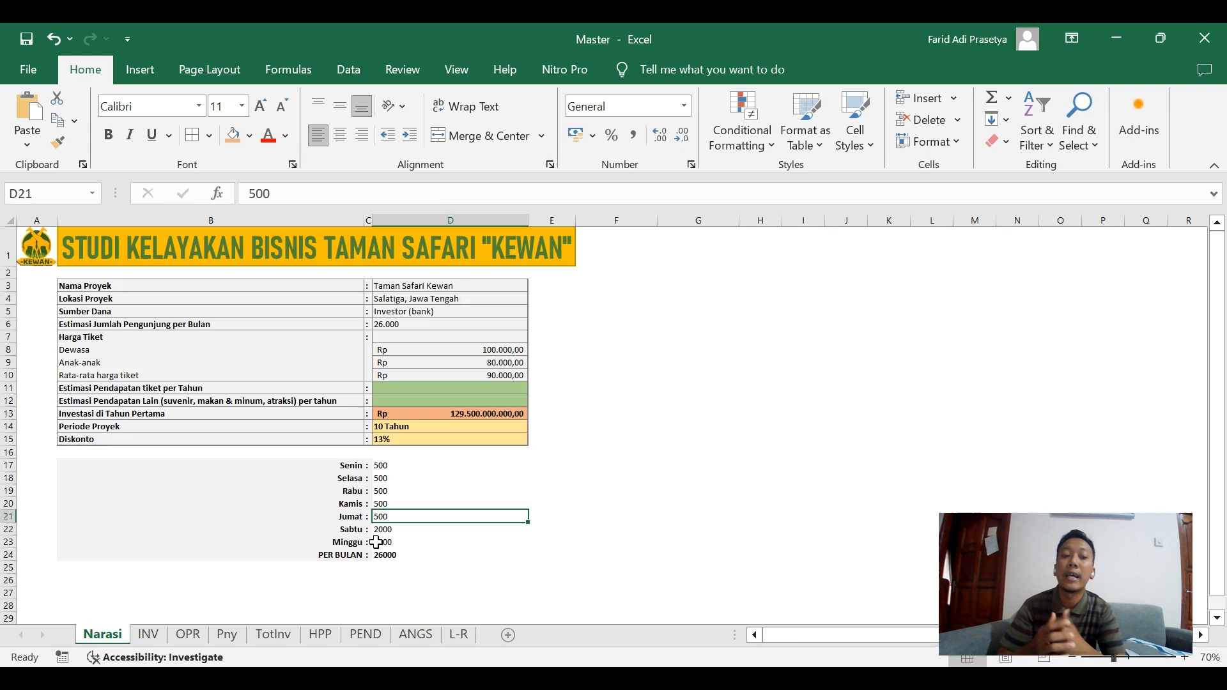
pyautogui.click(446, 438)
pyautogui.write('11')
pyautogui.click(488, 480)
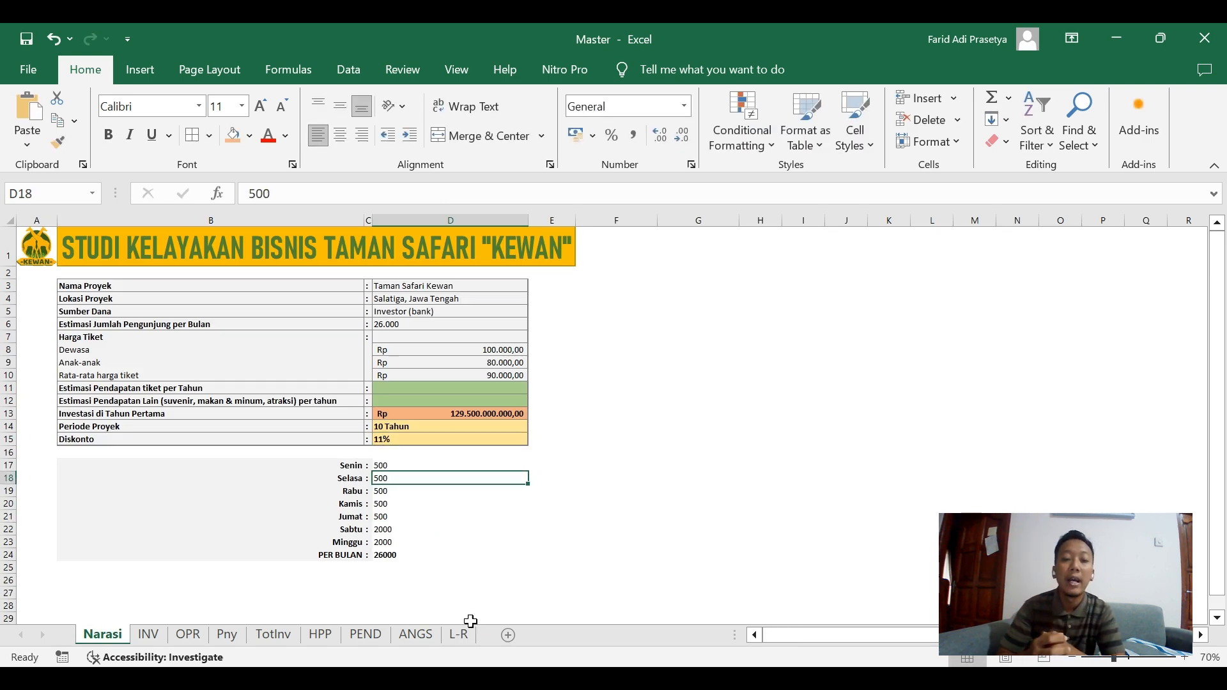
pyautogui.click(459, 636)
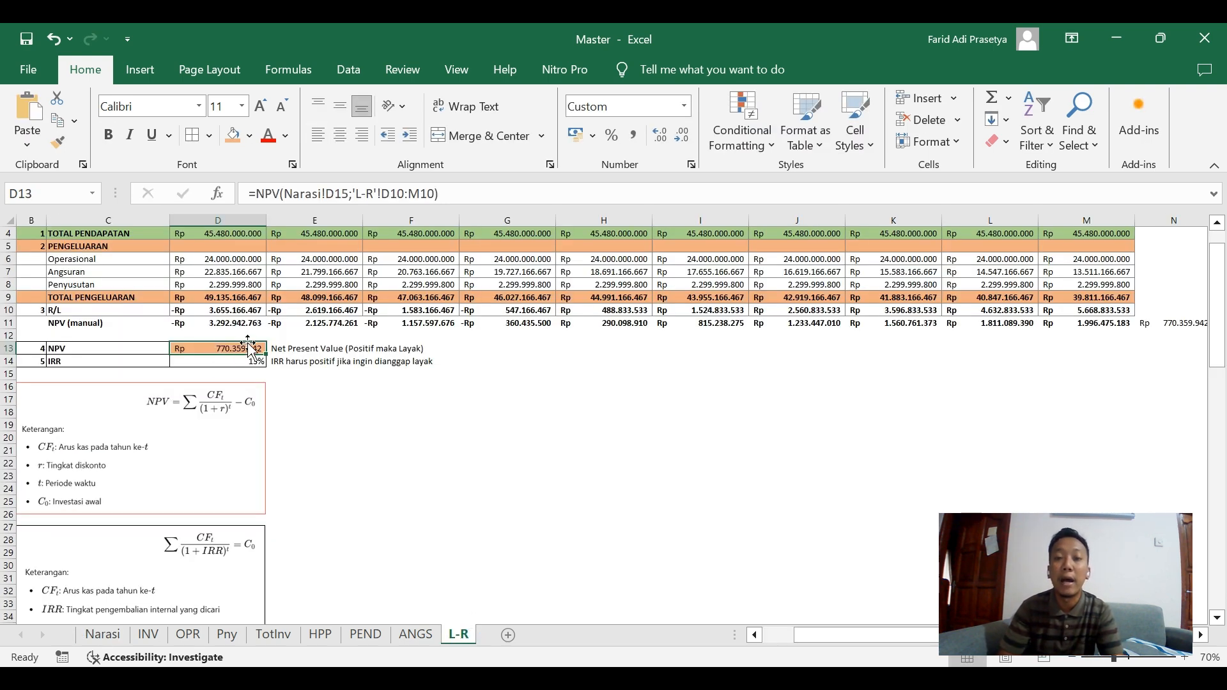
# Open the fill colour choices for the NPV result cell D13.
pyautogui.click(246, 136)
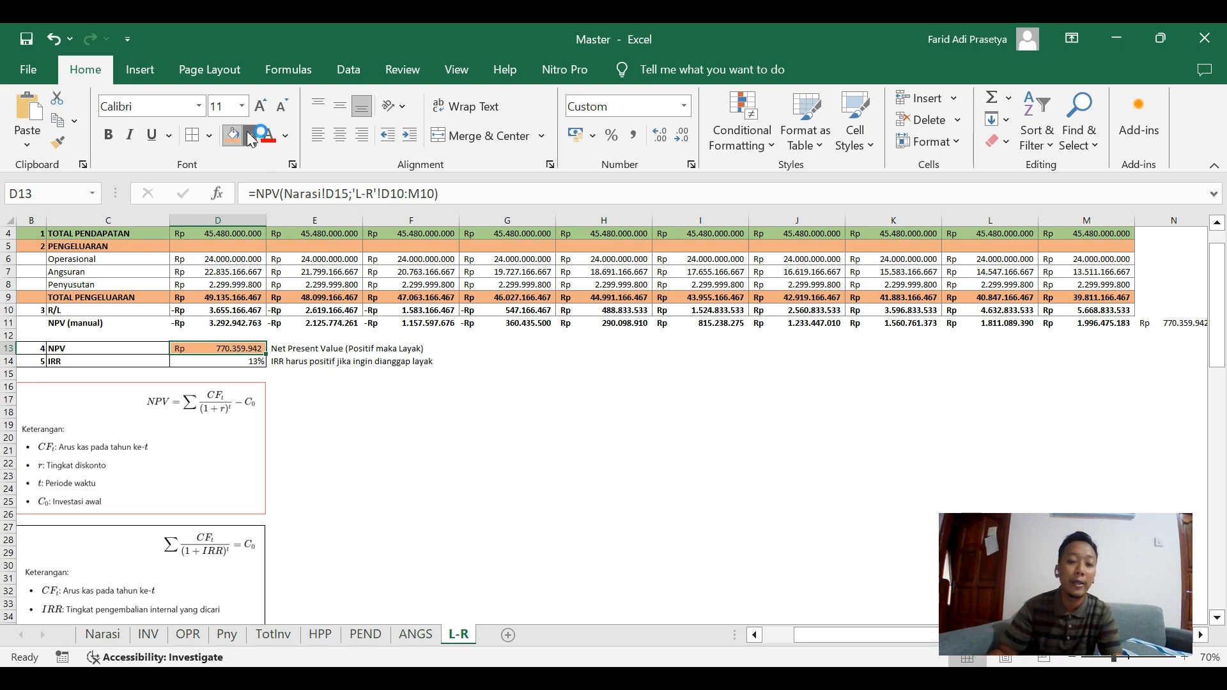